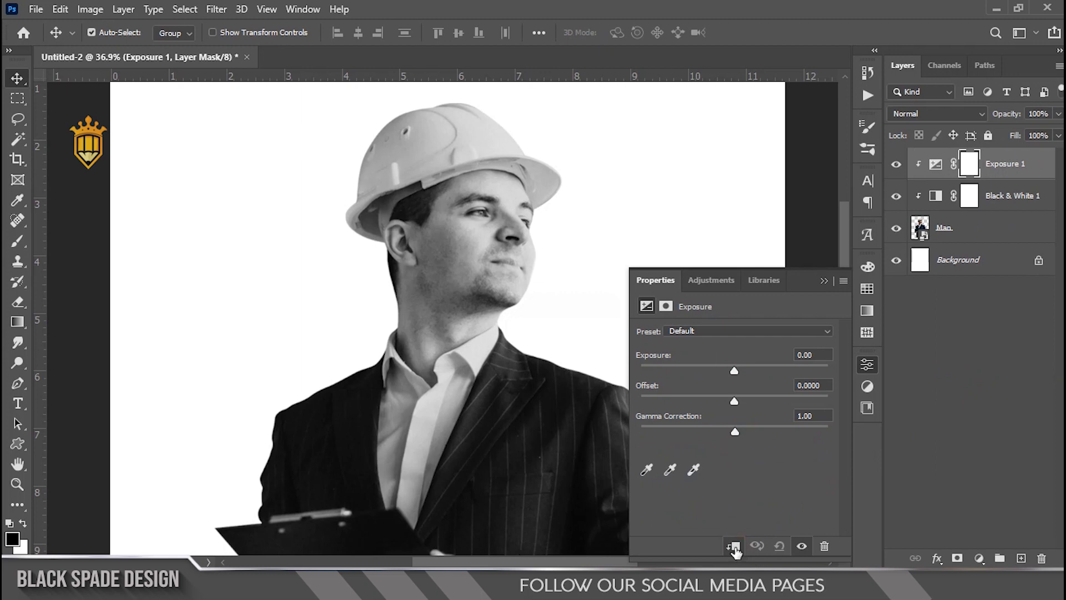
Set the Exposure adjustment's offset to +0.0167 and its gamma correction to 1.25.
drag(737, 403, 740, 404)
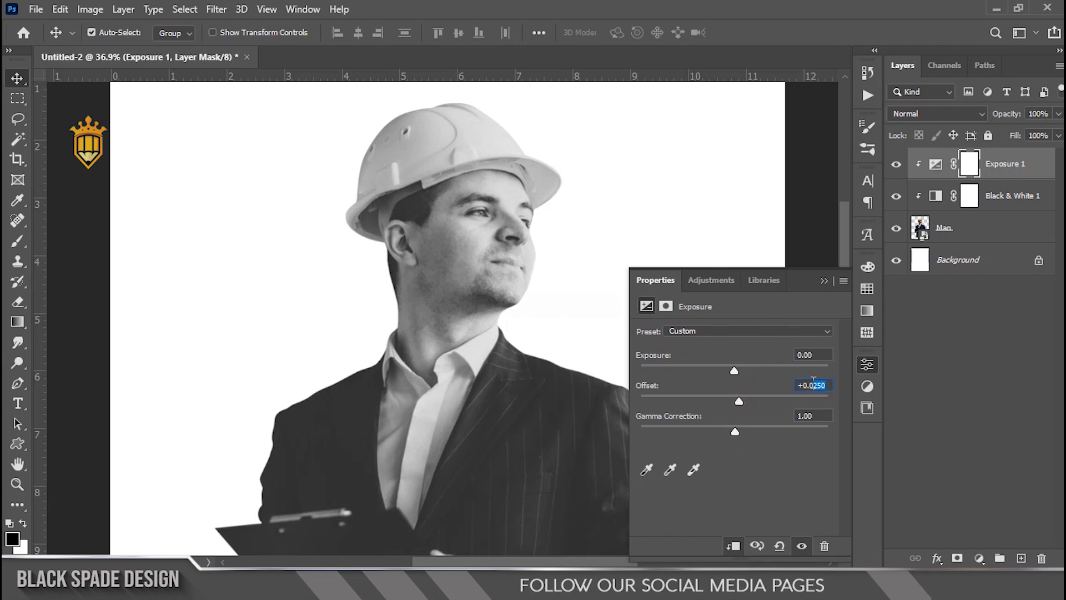
text(167)
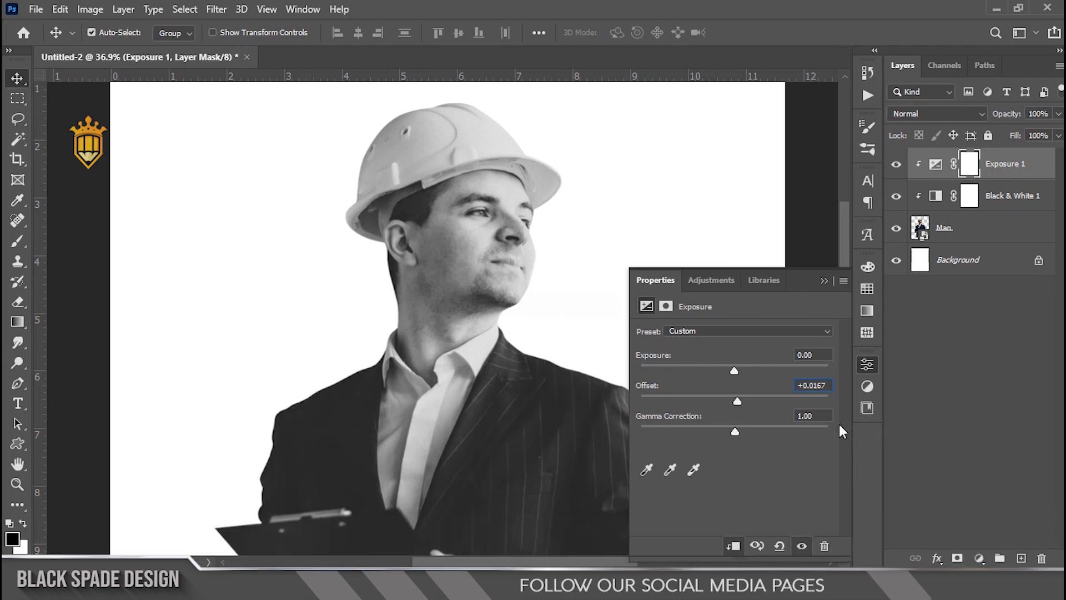
text(25)
key(Return)
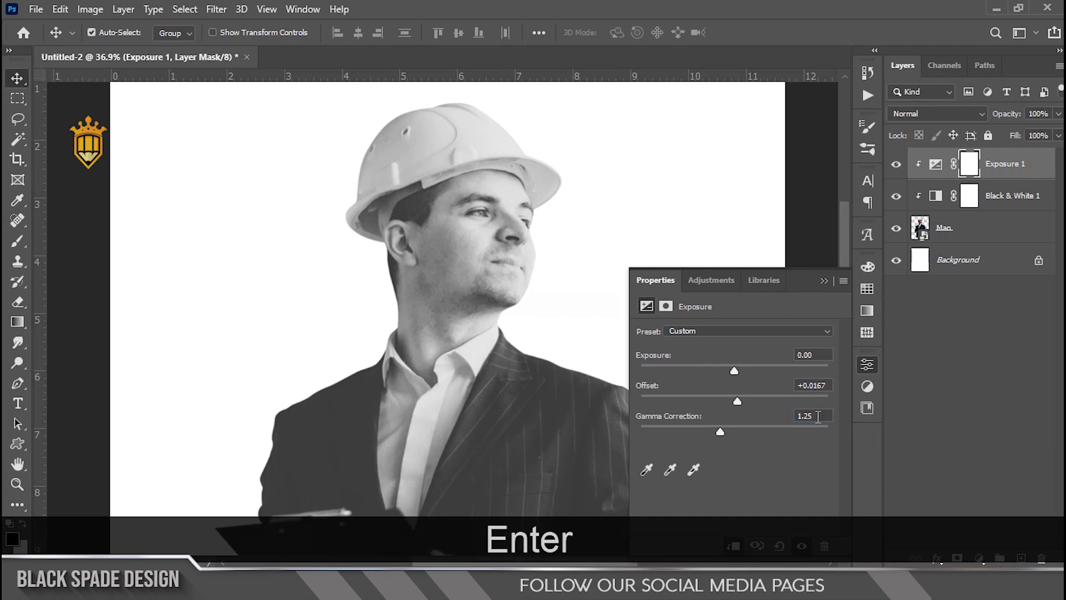
click(820, 281)
Reduce the Exposure adjustment layer's opacity to 63%.
scroll(498, 280, down, 2)
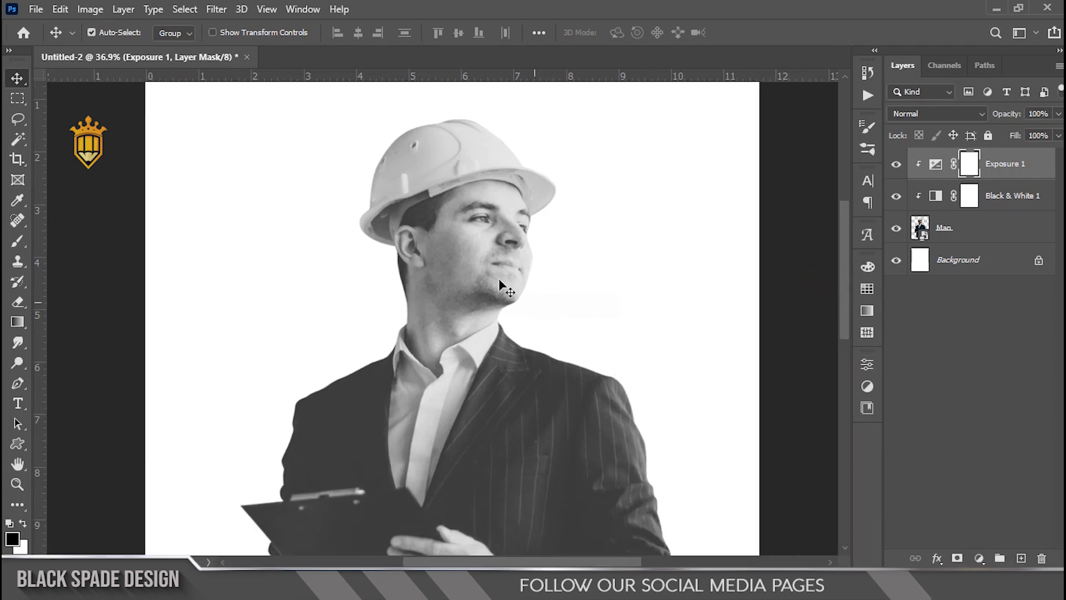
scroll(428, 318, up, 1)
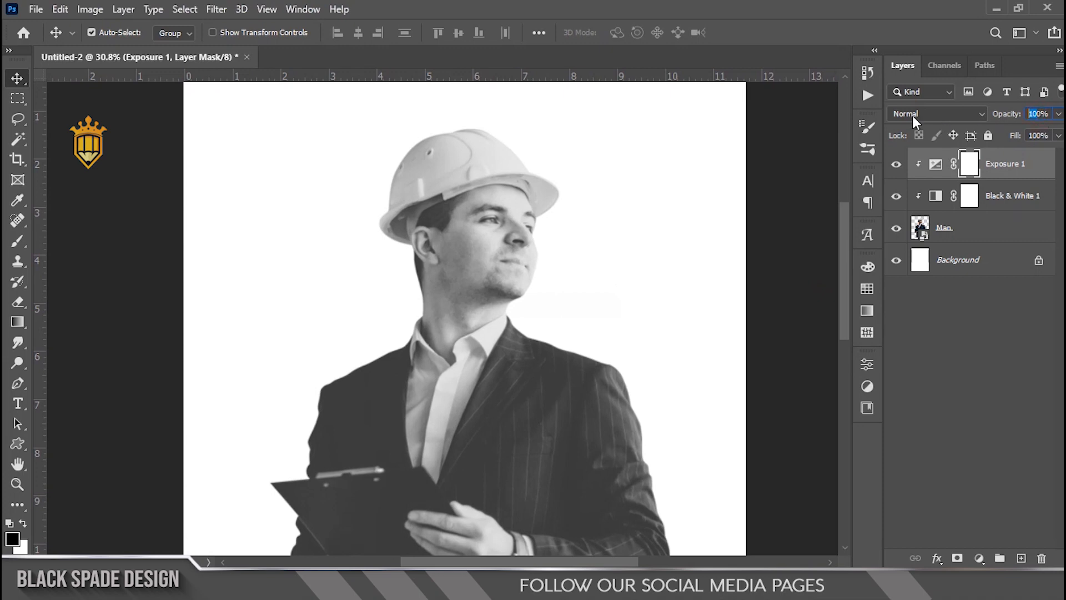
key(Right)
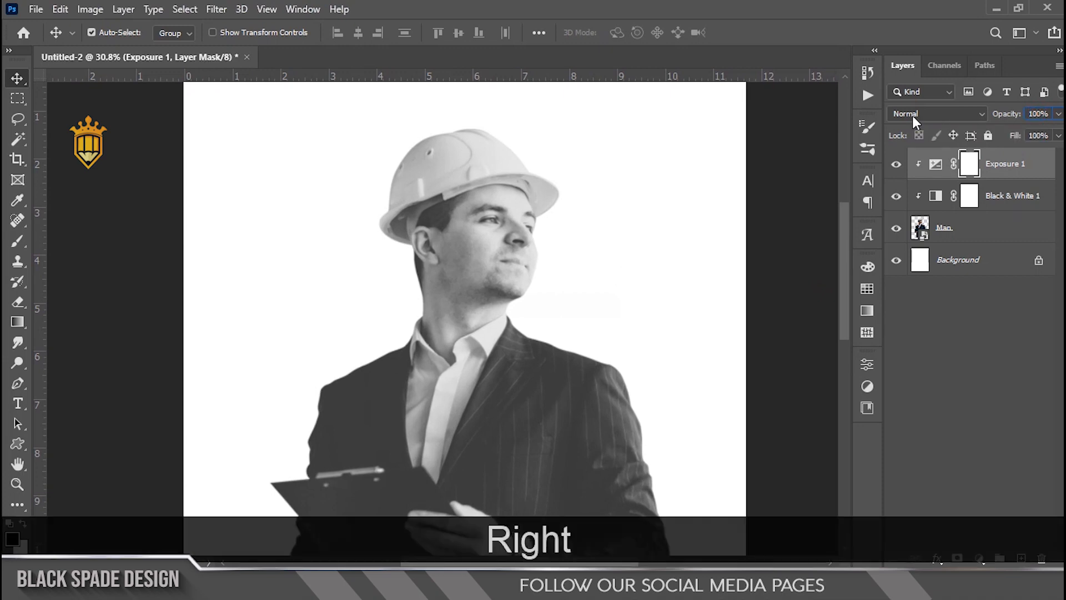
key(BackSpace)
key(BackSpace)
key(BackSpace)
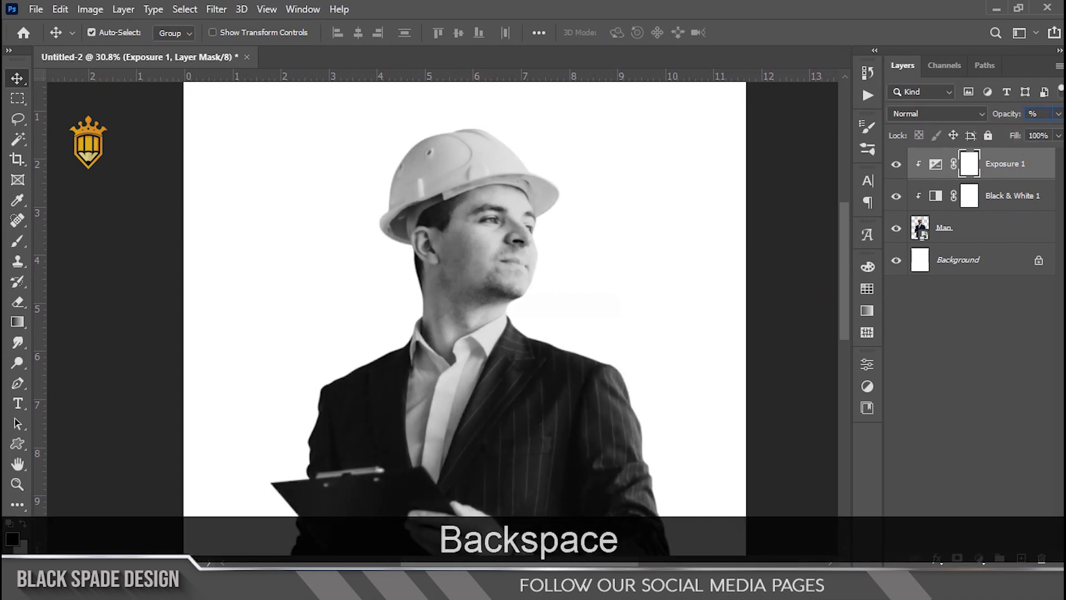
text(63)
key(Return)
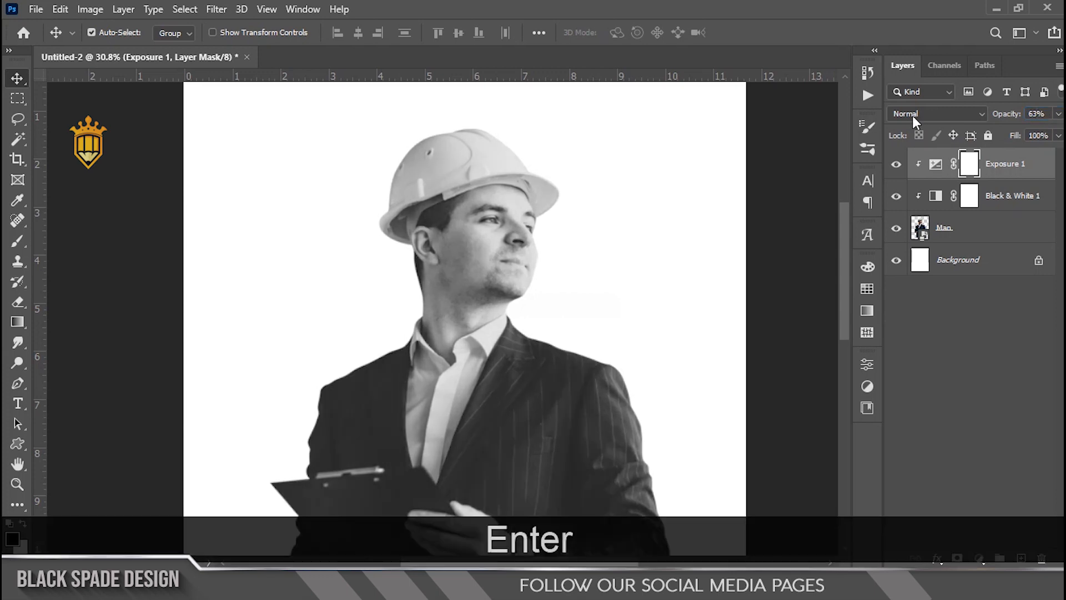
Place the site-with-cranes-unfinished-skyscrapers-construction image from the Ganesh 23 folder above the Exposure adjustment layer.
scroll(501, 286, down, 3)
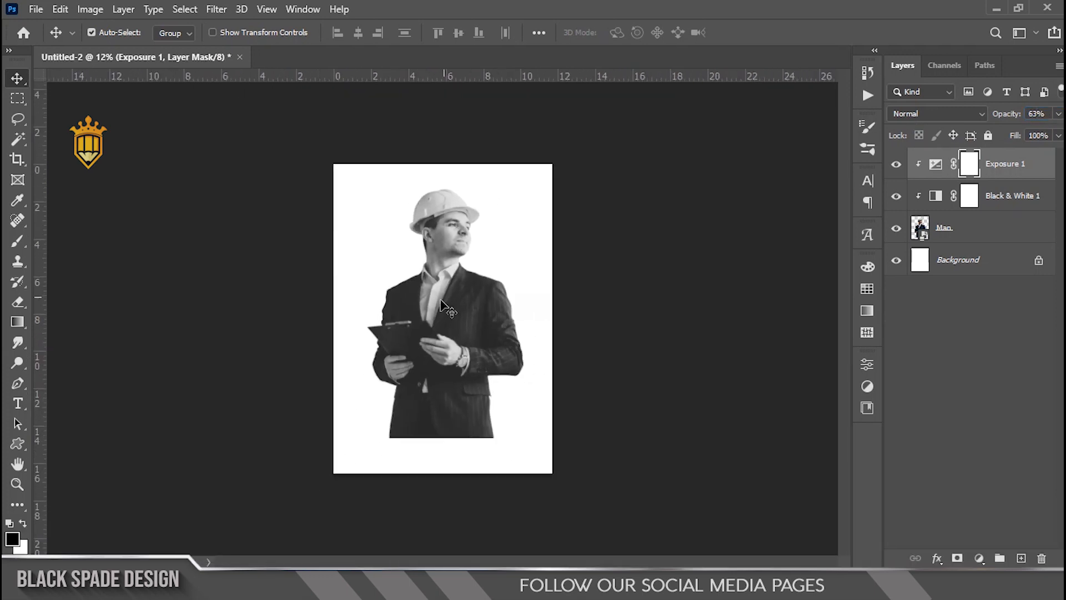
scroll(443, 309, up, 3)
key(space)
drag(425, 323, 443, 277)
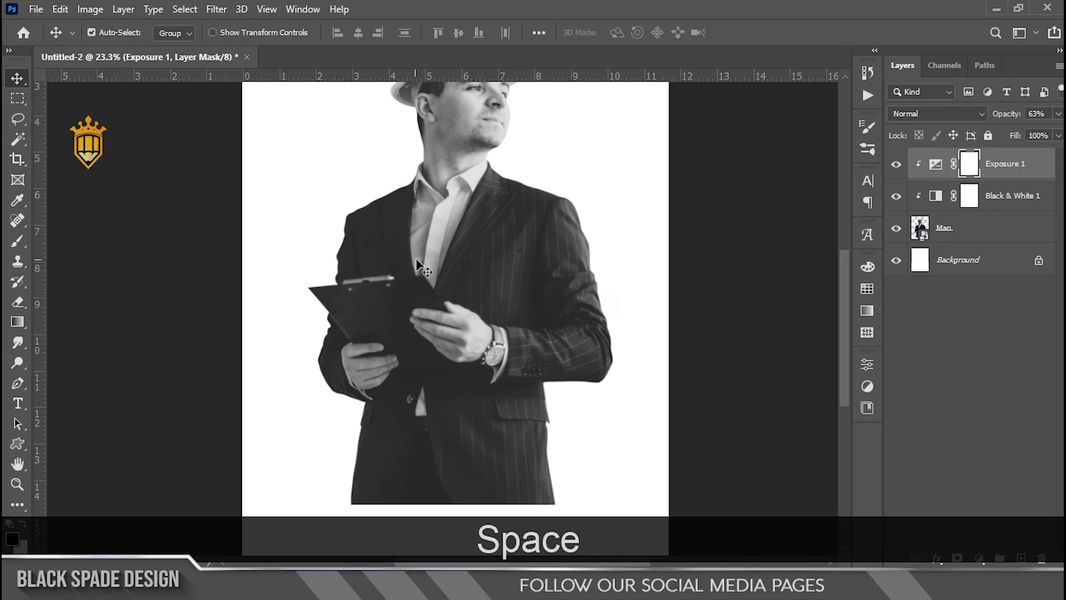
scroll(466, 264, down, 1)
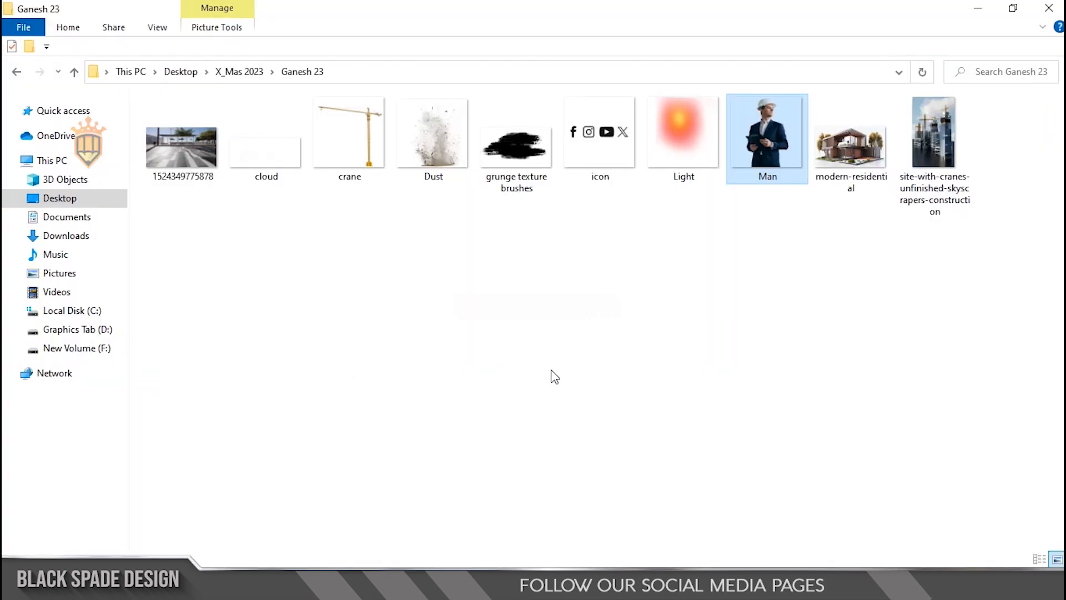
drag(934, 133, 521, 599)
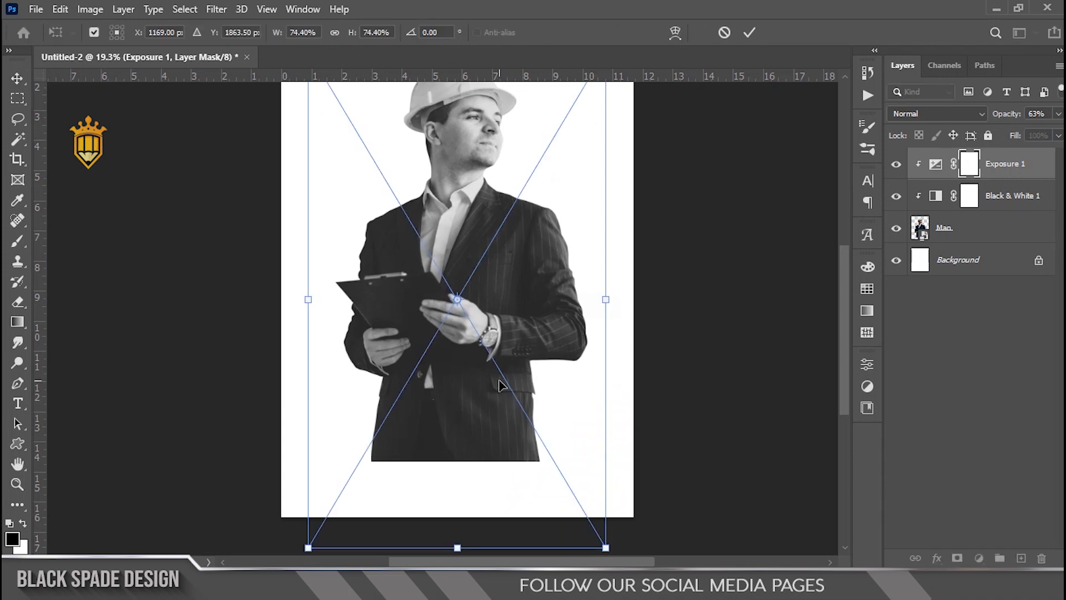
click(750, 33)
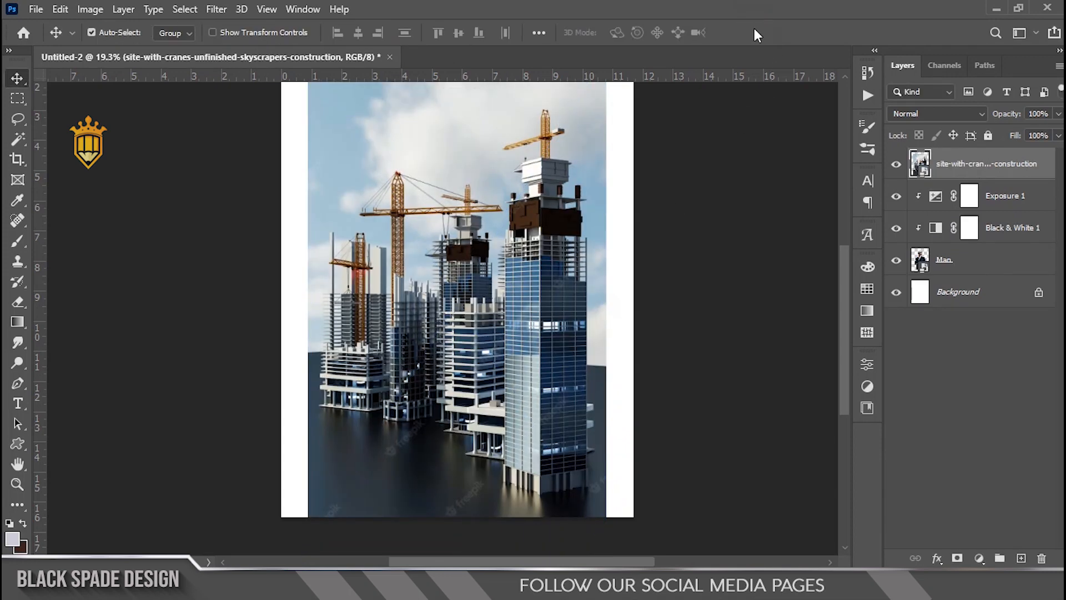
Set the construction image layer's blend mode to Screen.
scroll(465, 254, down, 1)
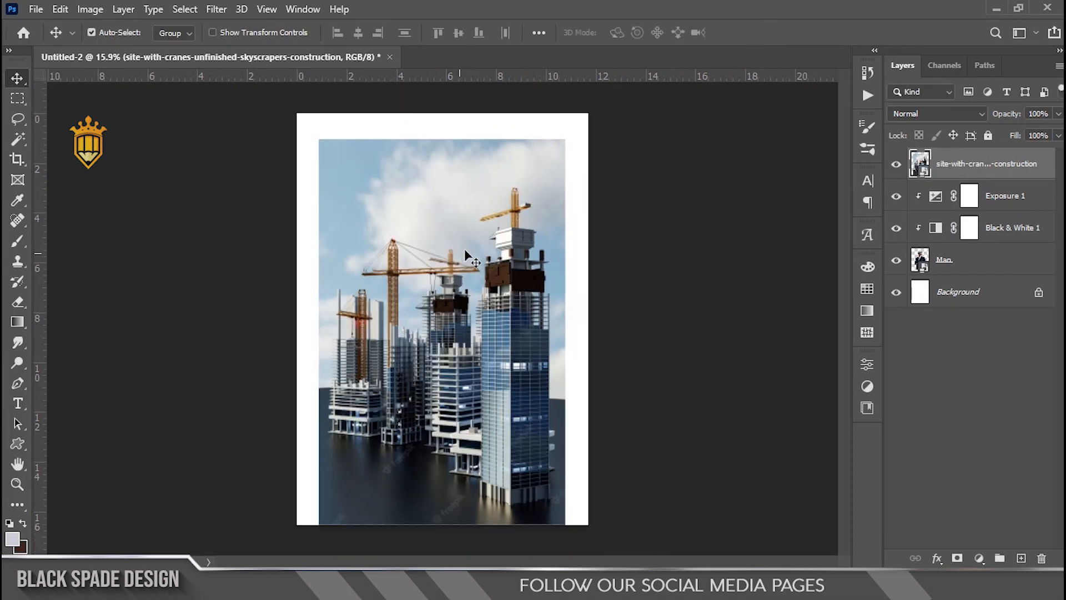
click(961, 114)
click(904, 245)
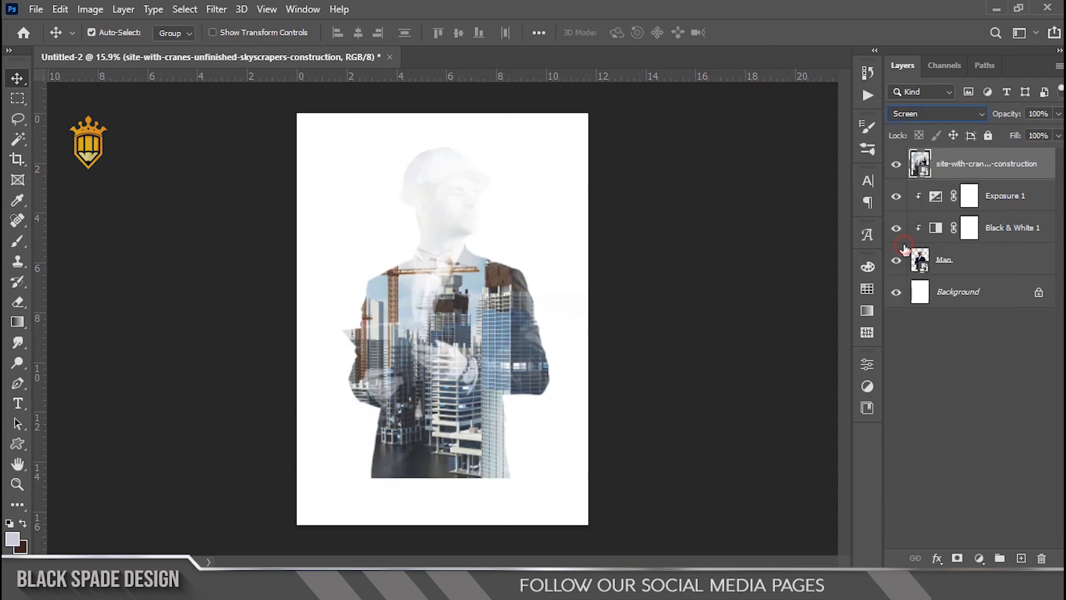
Scale the construction image down to about 66.8% and move it lower so the buildings cover the man's torso.
key(ctrl+t)
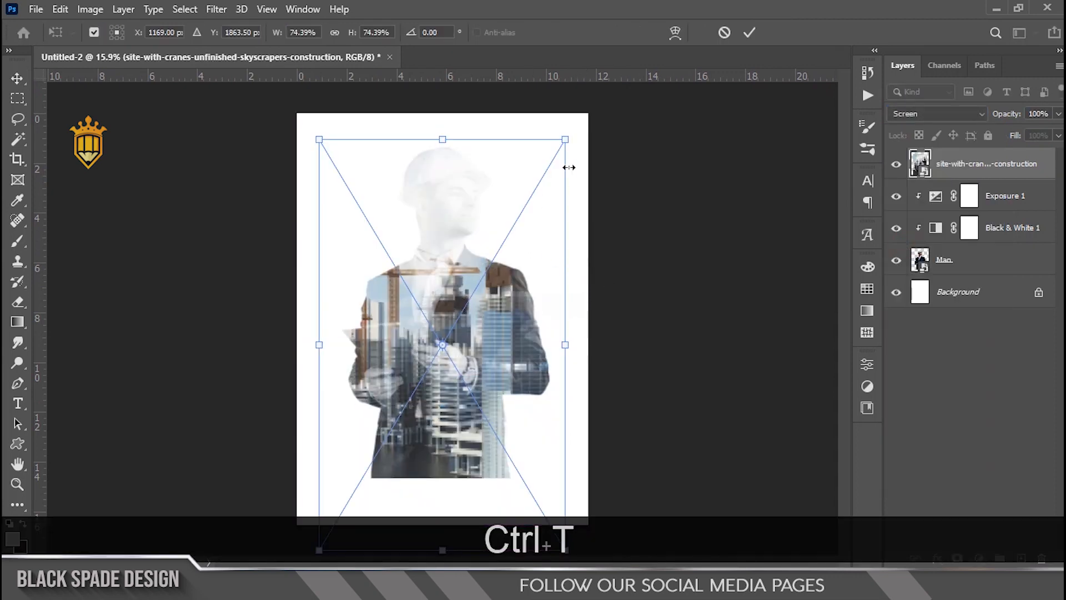
drag(566, 140, 532, 199)
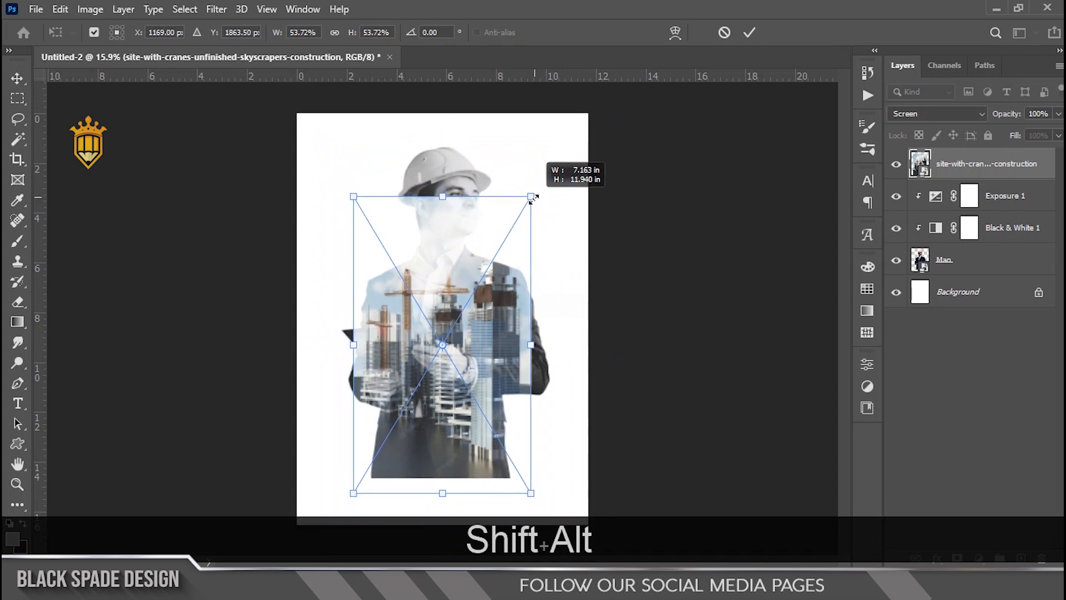
drag(469, 286, 474, 319)
drag(530, 228, 559, 193)
drag(493, 256, 493, 278)
key(Return)
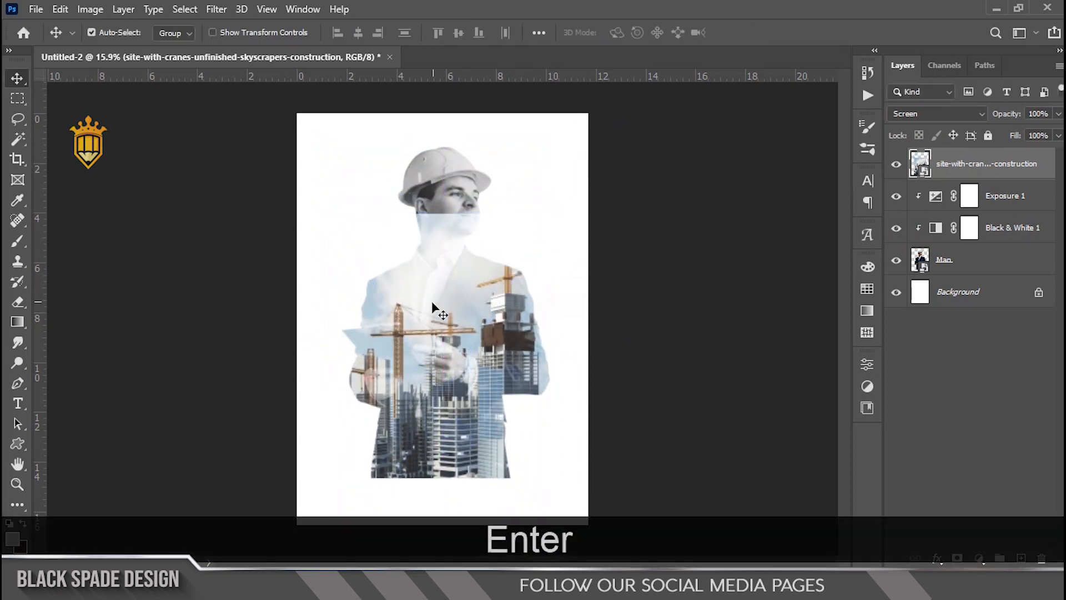
Move the construction image layer below both adjustment layers so it is clipped to the Man layer.
scroll(433, 308, up, 3)
scroll(820, 150, up, 1)
key(ctrl+bracketleft)
key(ctrl+bracketleft)
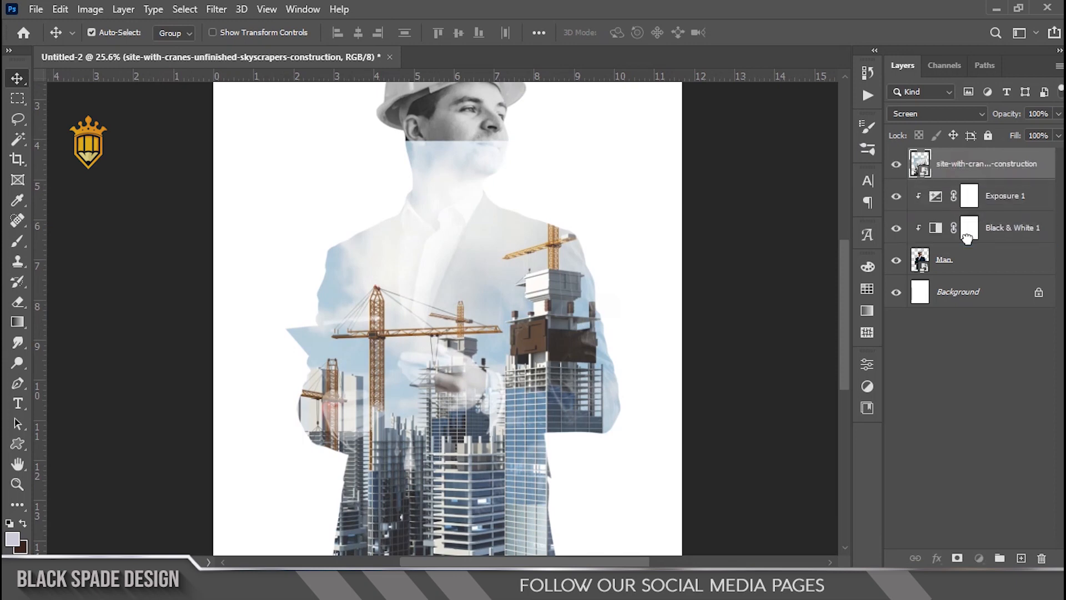
scroll(488, 280, down, 1)
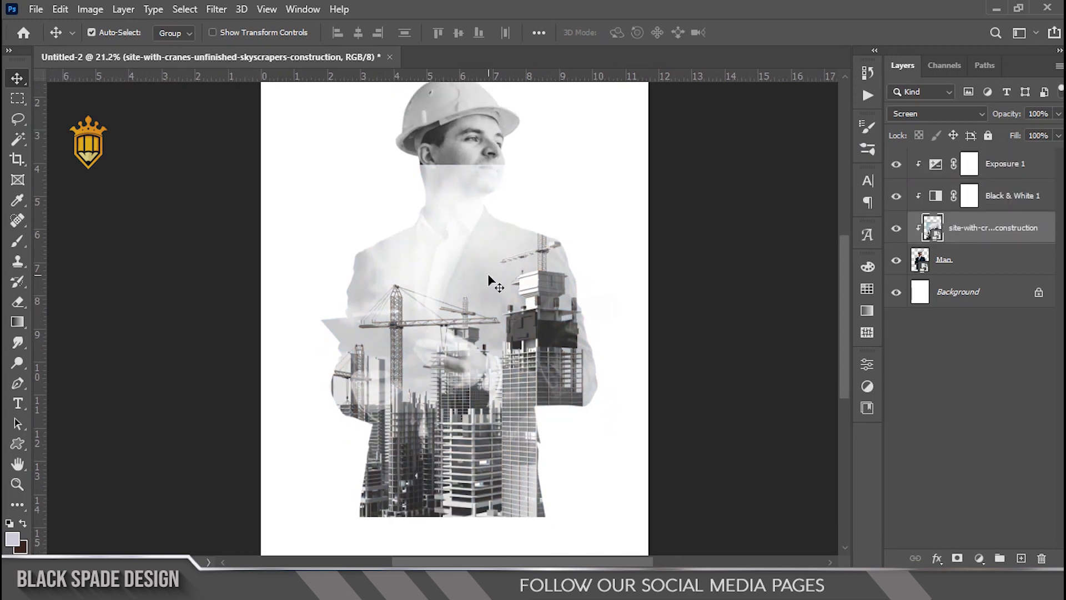
scroll(447, 350, up, 3)
key(space)
drag(428, 345, 431, 362)
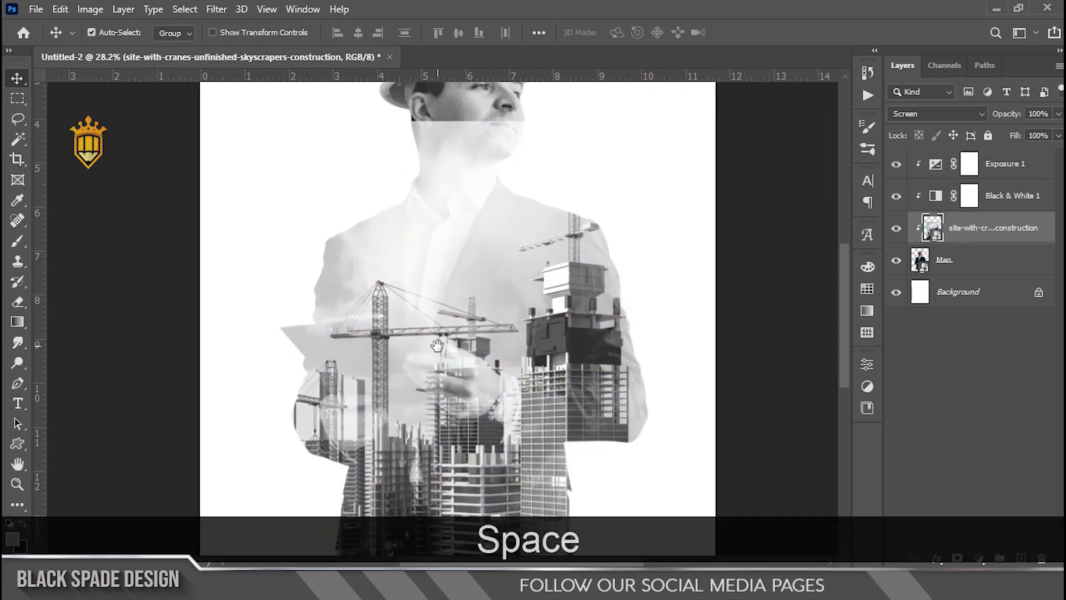
scroll(552, 272, down, 2)
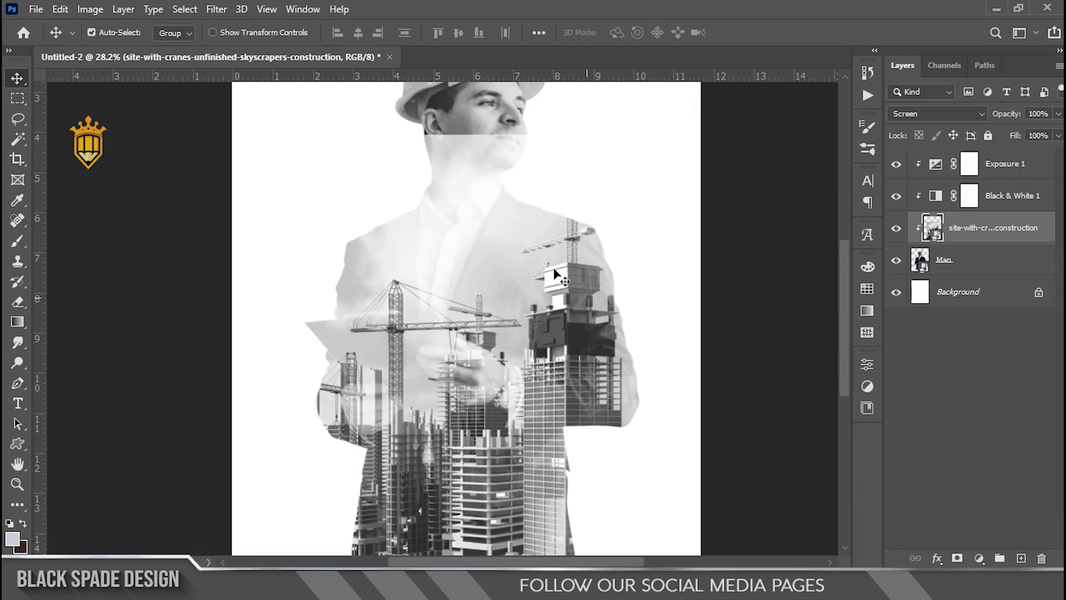
key(ctrl)
key(ctrl+t)
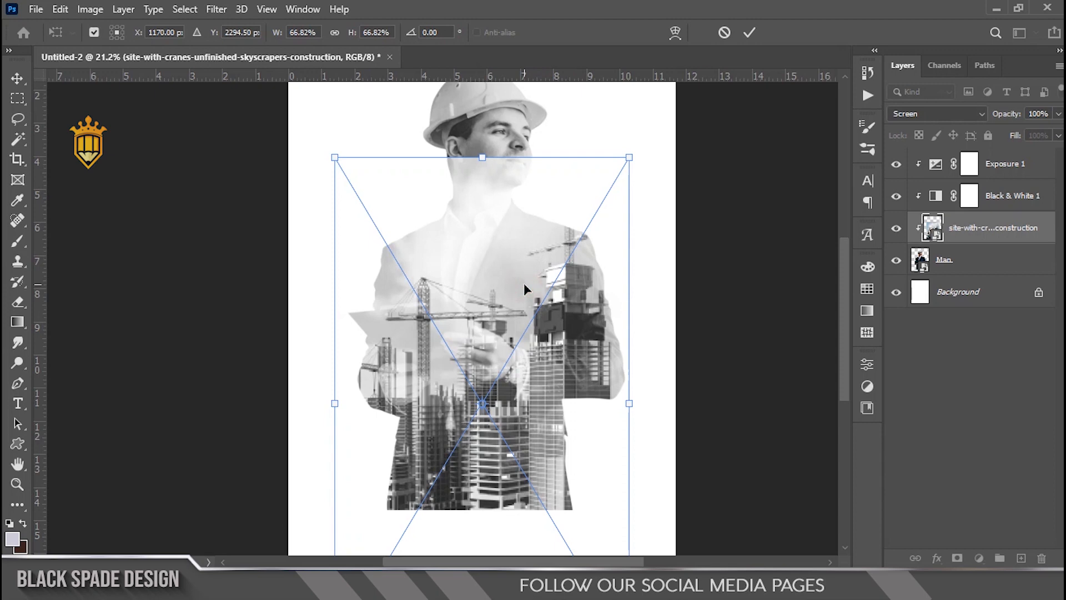
key(Return)
Add a layer mask to the construction image and brush away its upper edge across the man's face and neck with a large soft black brush.
click(956, 559)
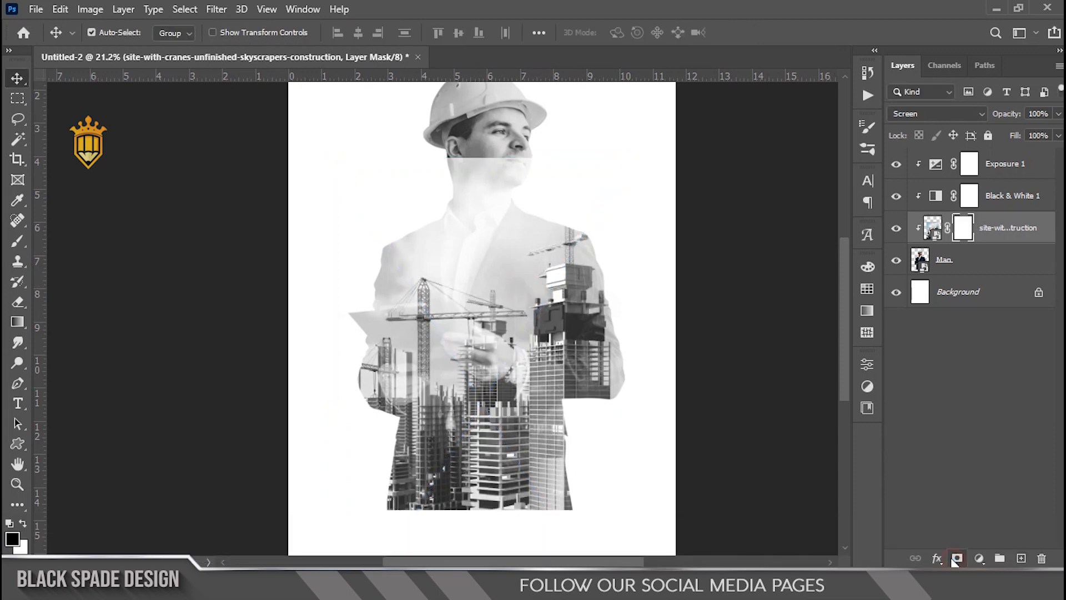
key(b)
key(bracketright)
key(bracketright)
key(bracketright)
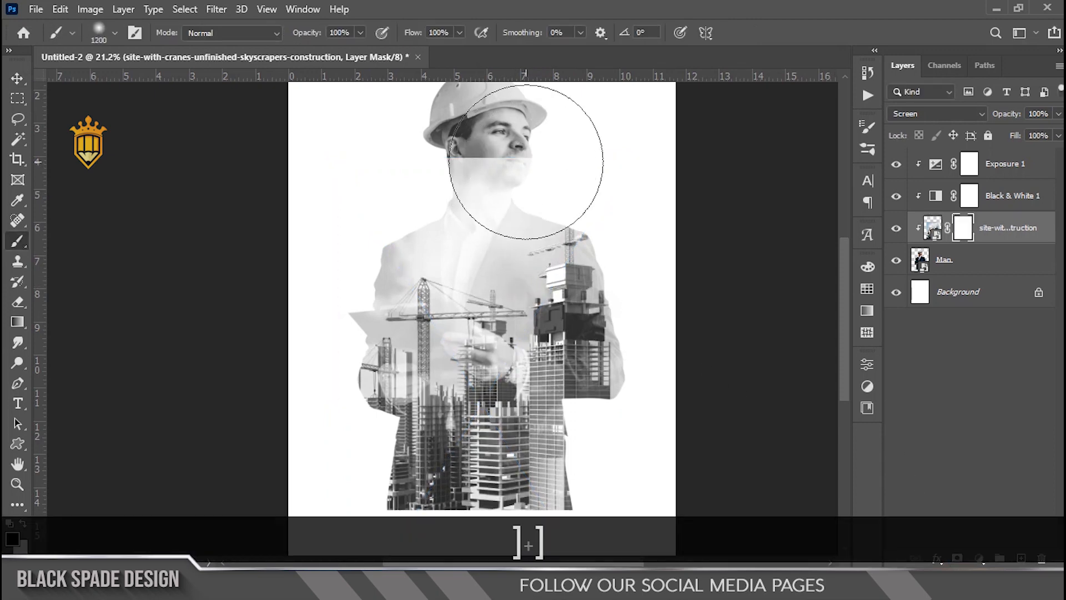
mouse_move(526, 160)
mouse_down()
mouse_move(480, 139)
mouse_move(390, 155)
mouse_up()
scroll(360, 272, up, 1)
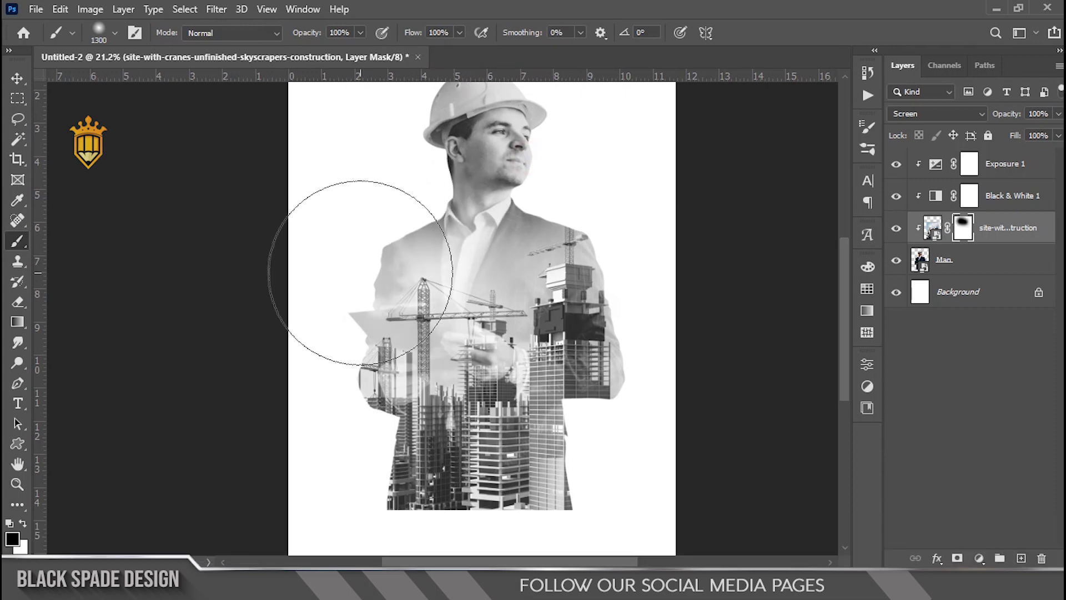
Mask out the construction image along both sides of the man's jacket and arms with a smaller soft black brush.
key(bracketleft)
key(bracketleft)
key(bracketleft)
key(bracketleft)
mouse_move(390, 199)
mouse_down()
mouse_move(331, 232)
mouse_move(312, 312)
mouse_move(308, 430)
mouse_move(336, 480)
mouse_up()
key(bracketleft)
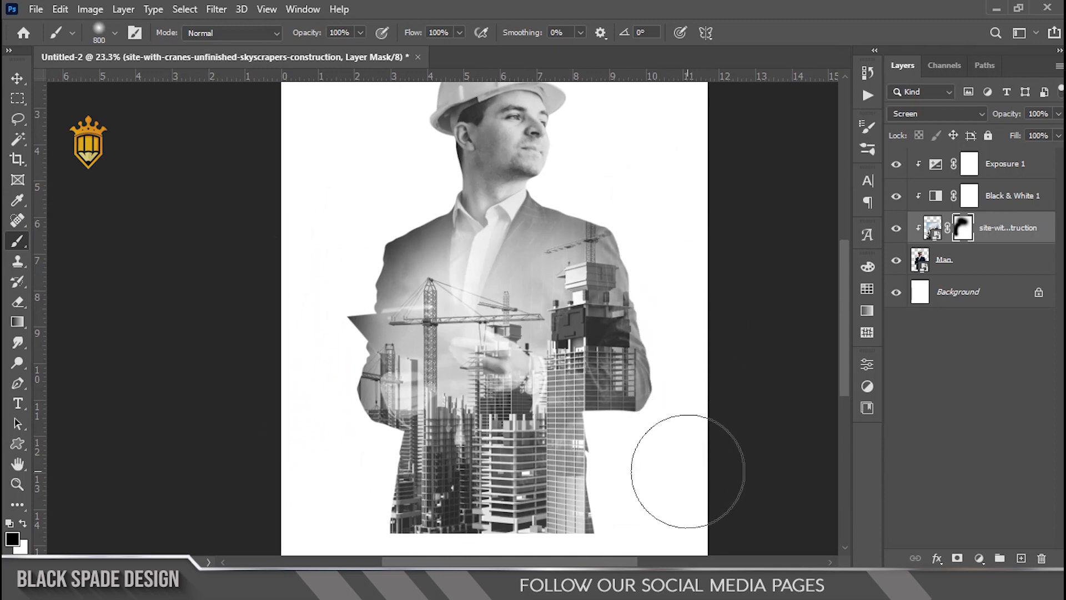
key(bracketright)
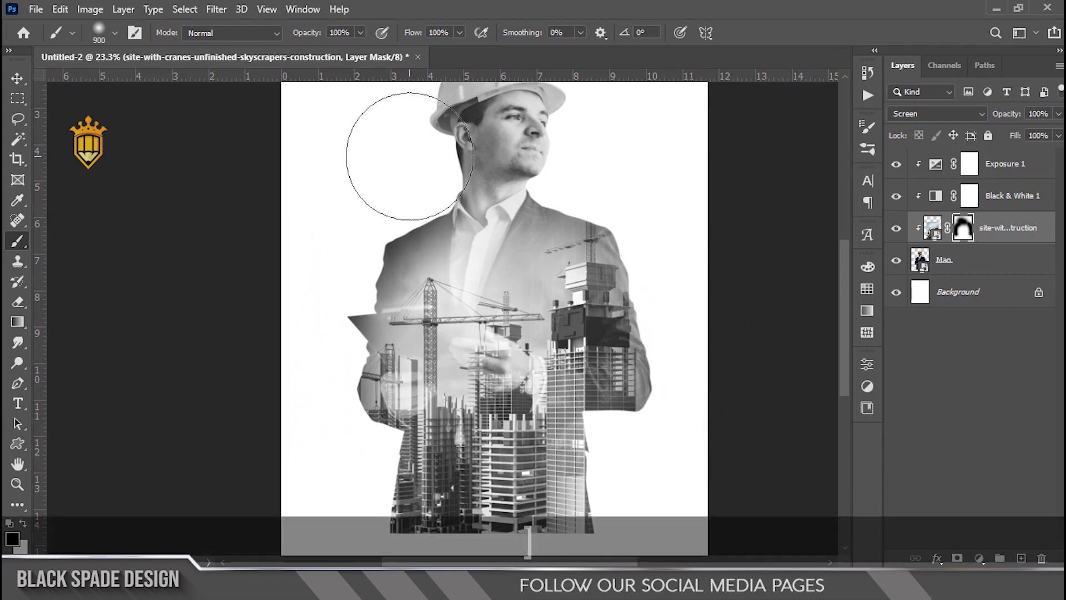
Examine how the masked construction image blends with the man's head, jacket and lower body.
scroll(439, 302, down, 3)
scroll(438, 311, up, 5)
key(space)
drag(443, 371, 459, 256)
scroll(459, 256, down, 1)
scroll(458, 278, down, 1)
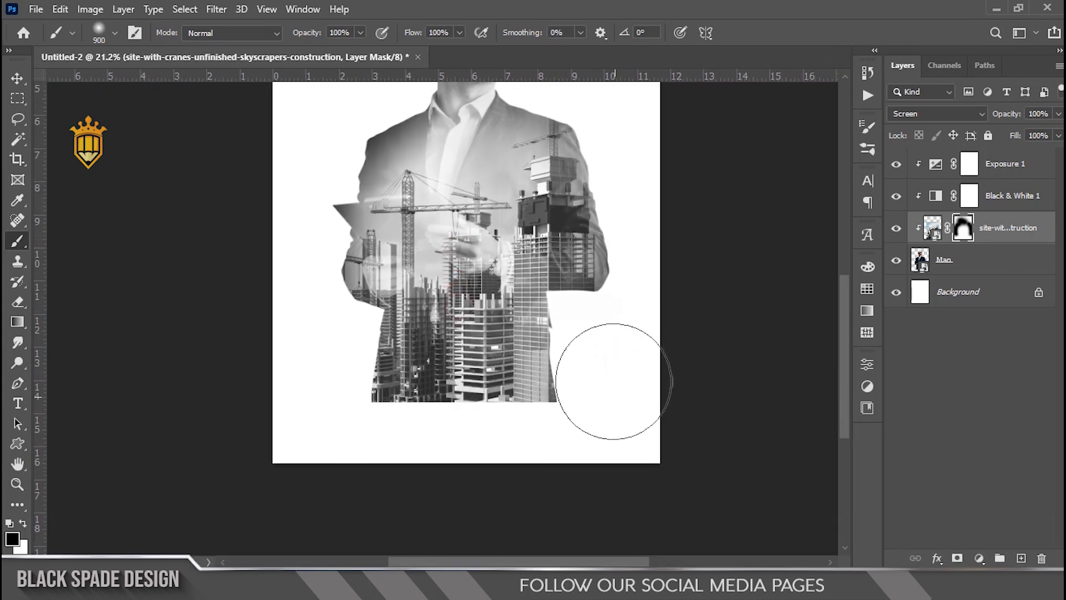
scroll(522, 346, down, 1)
scroll(446, 284, up, 1)
key(v)
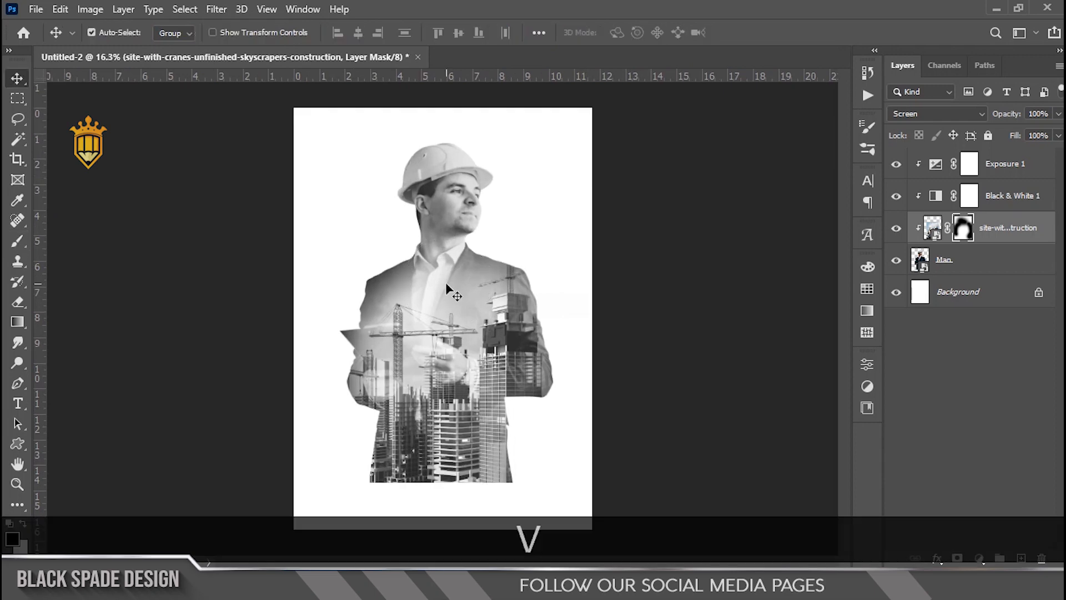
scroll(442, 290, up, 2)
key(space)
drag(433, 326, 430, 291)
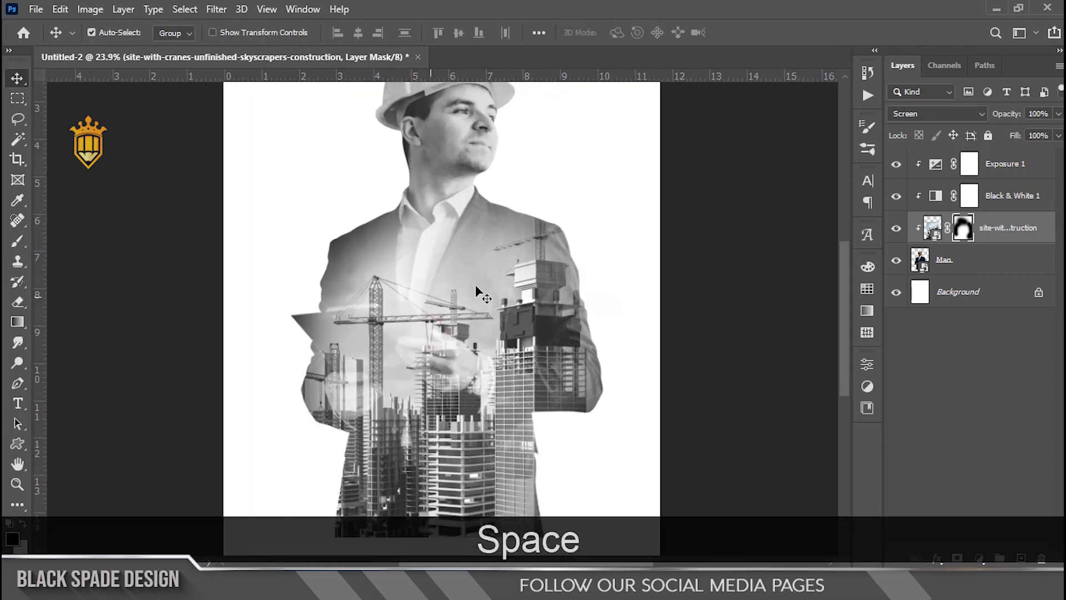
Place the modern-residential image above the Exposure layer at 31.33% scale and position it across the lower part of the page, at Y 2494.50 px.
click(1011, 163)
scroll(456, 333, down, 2)
key(space)
key(alt+Tab)
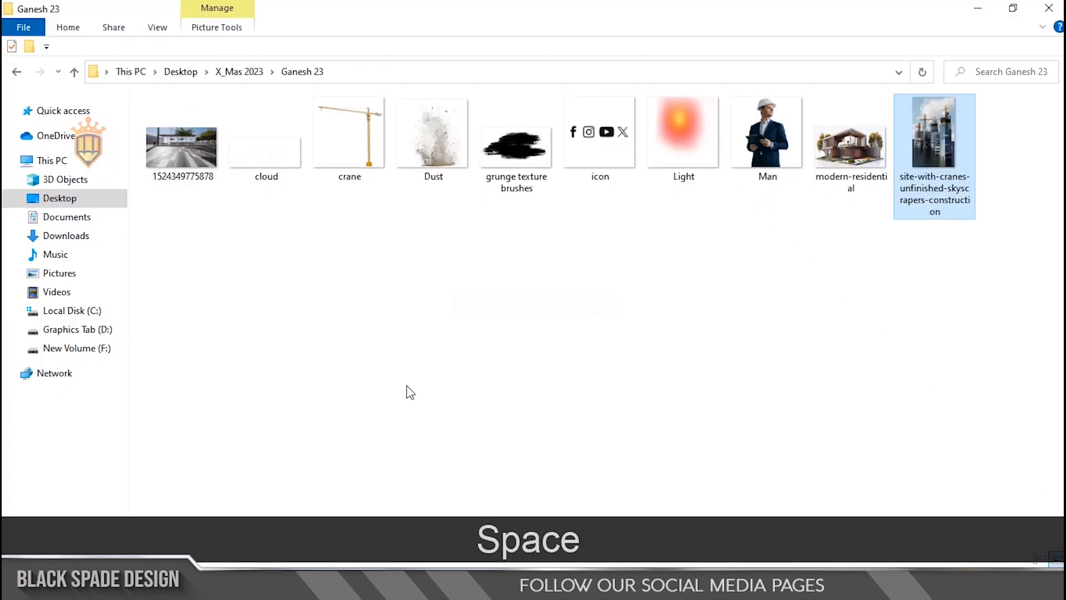
drag(849, 150, 473, 475)
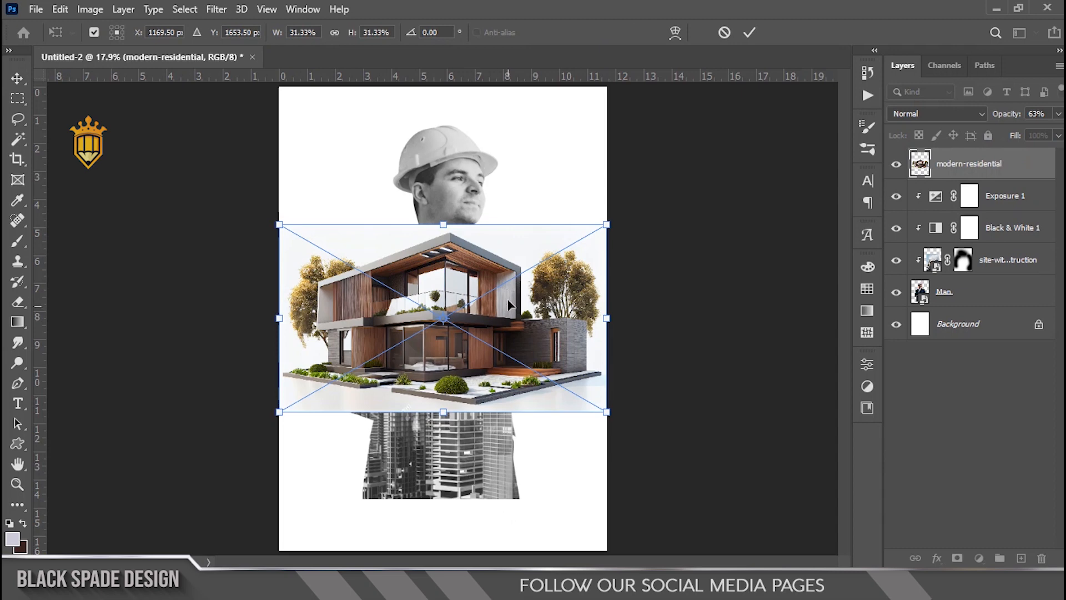
drag(482, 270, 481, 378)
key(Return)
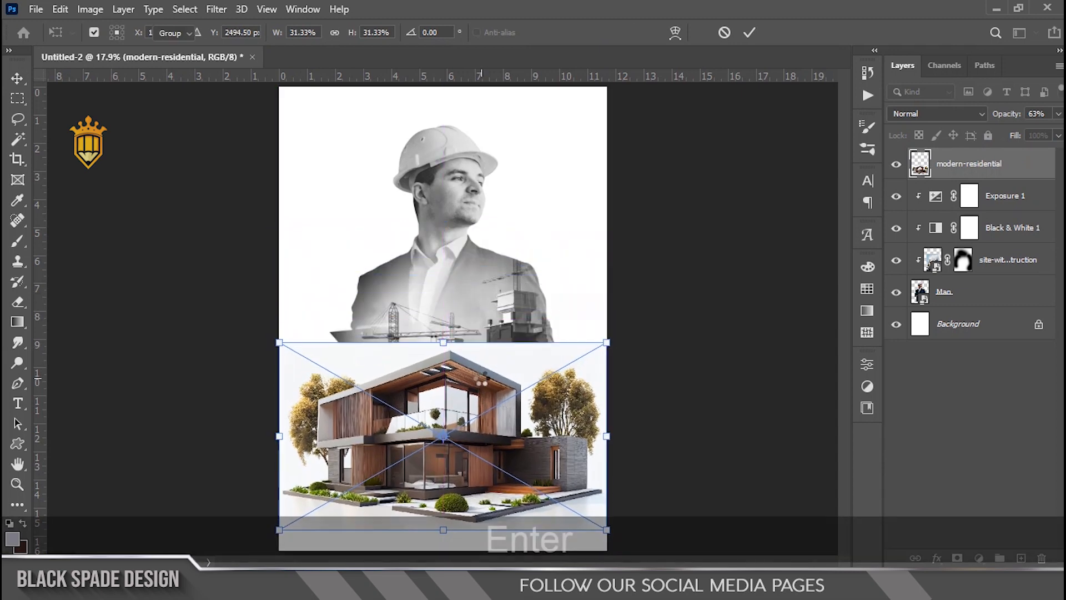
drag(482, 382, 442, 332)
scroll(448, 257, down, 2)
scroll(442, 332, down, 1)
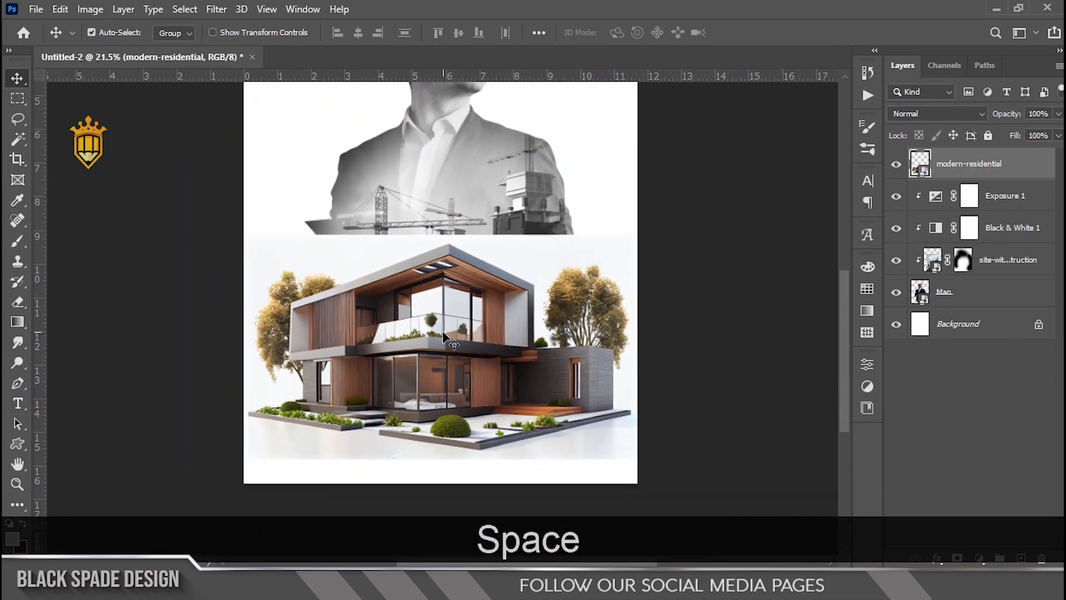
Rasterize the modern-residential smart object layer so its pixels can be edited.
scroll(443, 332, up, 3)
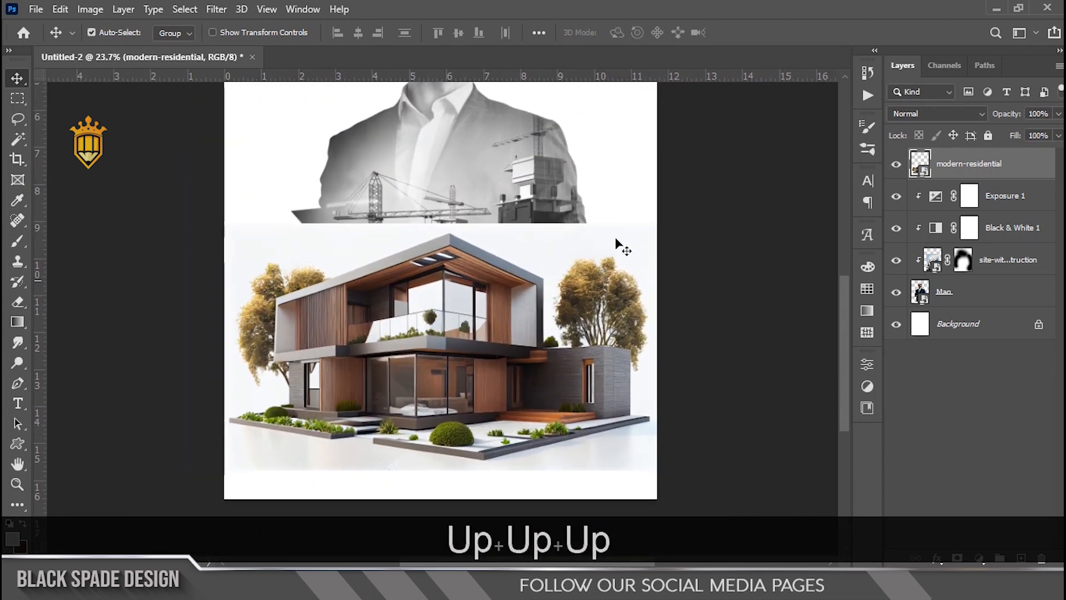
right_click(1030, 167)
click(862, 300)
scroll(278, 221, up, 3)
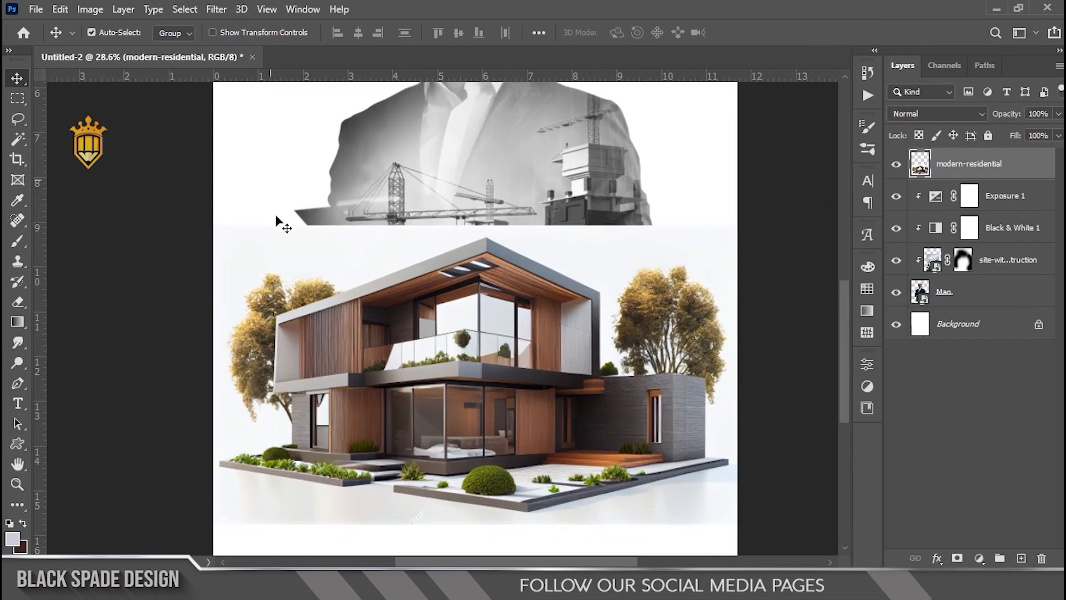
Select the pale background around the house with the Magic Wand at tolerance 20, contiguous, delete it and deselect.
scroll(321, 251, up, 3)
click(19, 140)
click(338, 273)
scroll(337, 275, down, 2)
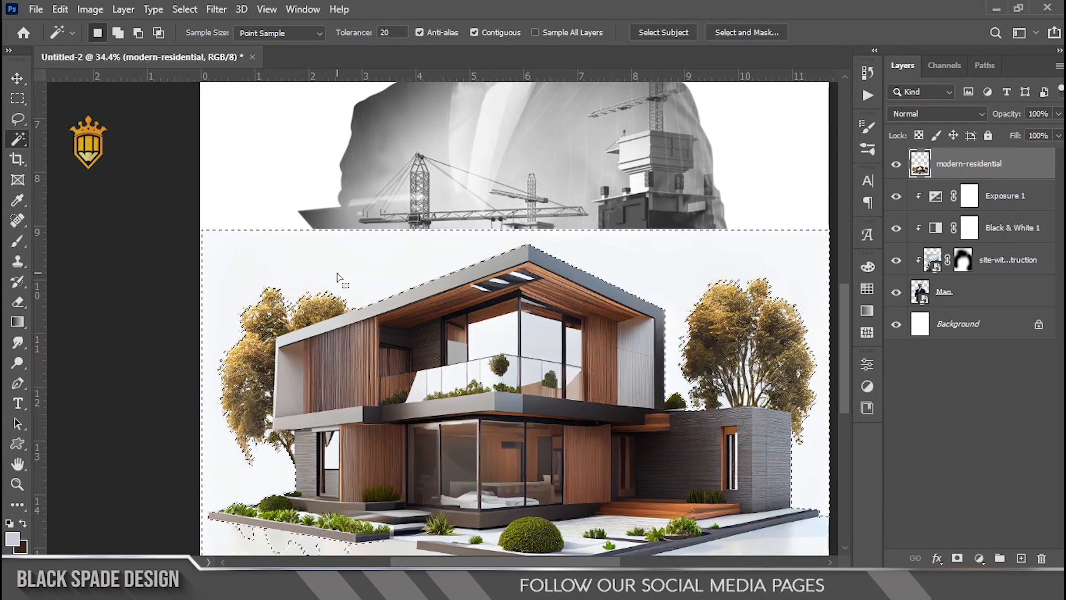
scroll(338, 275, down, 1)
key(Delete)
key(ctrl+d)
scroll(312, 254, up, 1)
Examine the roof, tree and ground edges of the house cutout for leftover background, comparing with the layer hidden and shown.
drag(333, 259, 380, 239)
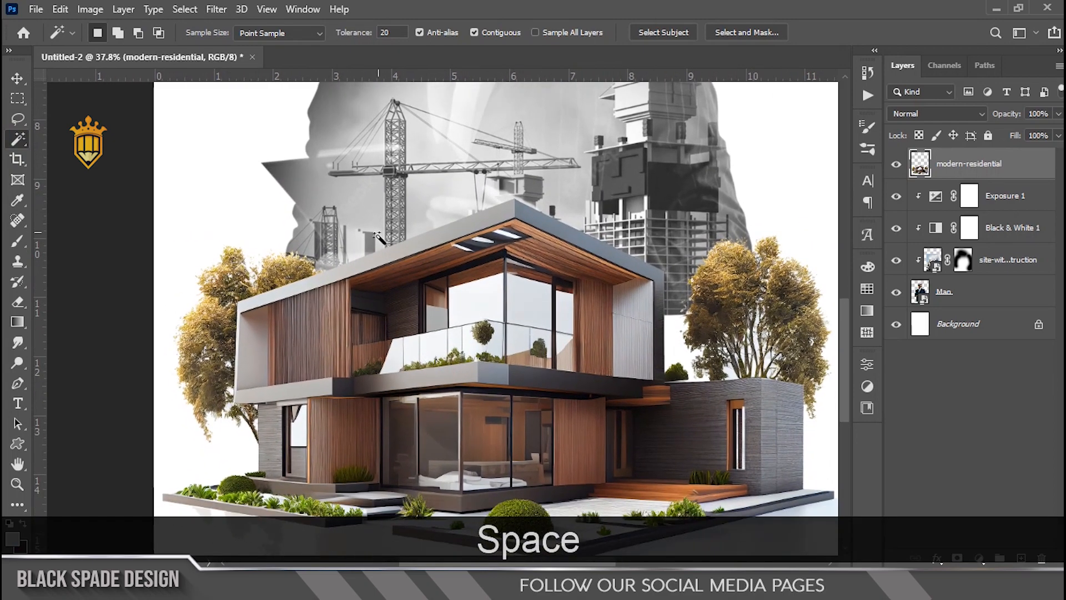
scroll(379, 238, up, 8)
drag(444, 245, 315, 259)
drag(514, 273, 362, 240)
click(896, 165)
click(896, 164)
drag(638, 431, 609, 200)
scroll(609, 288, down, 2)
drag(609, 378, 646, 162)
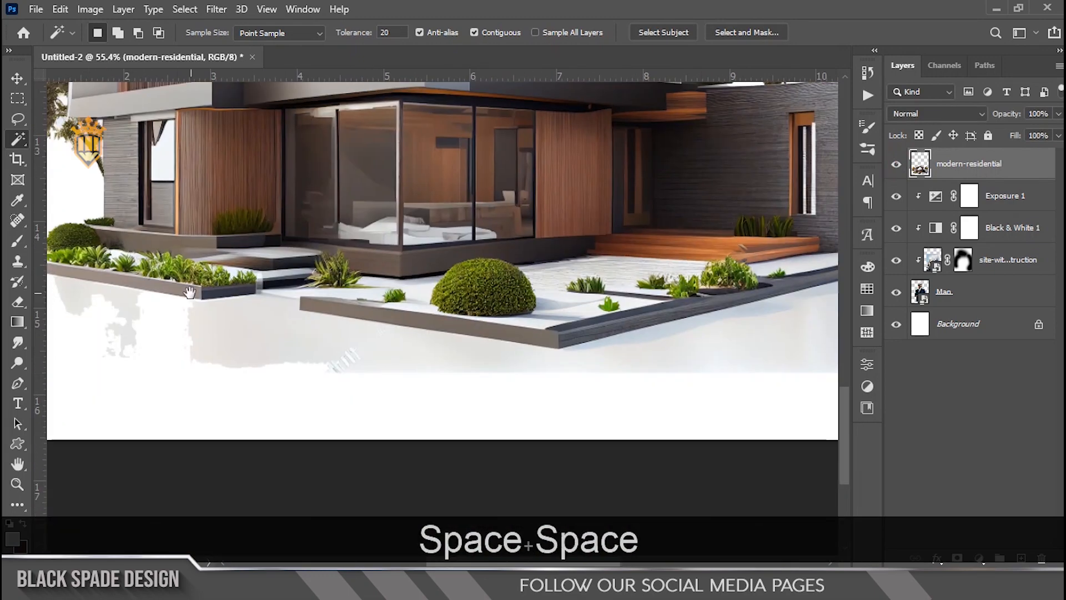
drag(190, 292, 425, 269)
scroll(68, 144, down, 4)
drag(278, 248, 267, 301)
Scale the modern-residential layer about its centre to 103.81% so the house spans the full page width.
key(ctrl+t)
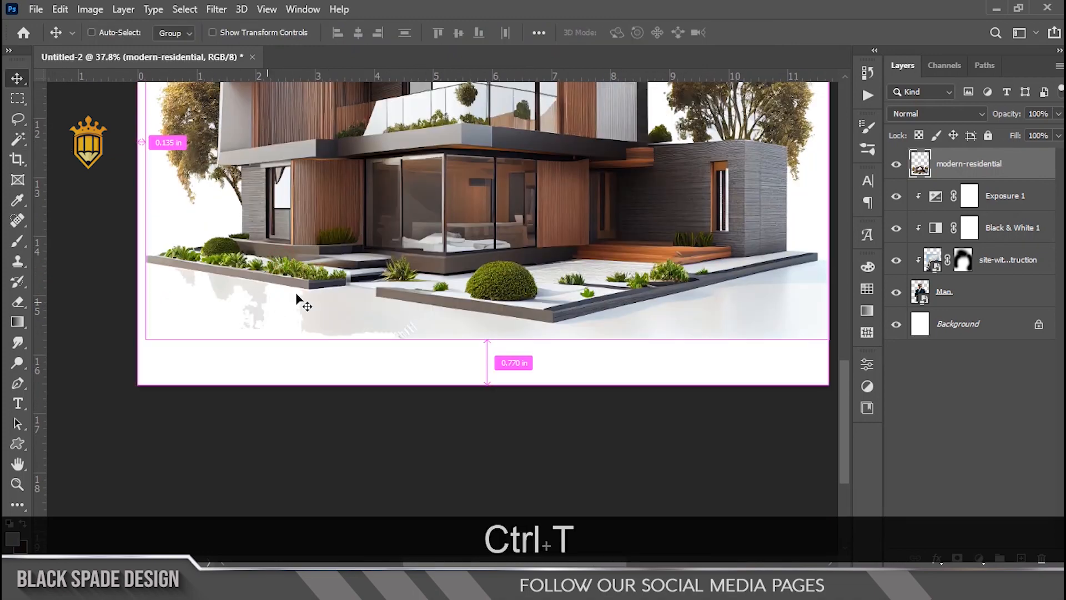
scroll(664, 305, down, 1)
drag(791, 335, 803, 339)
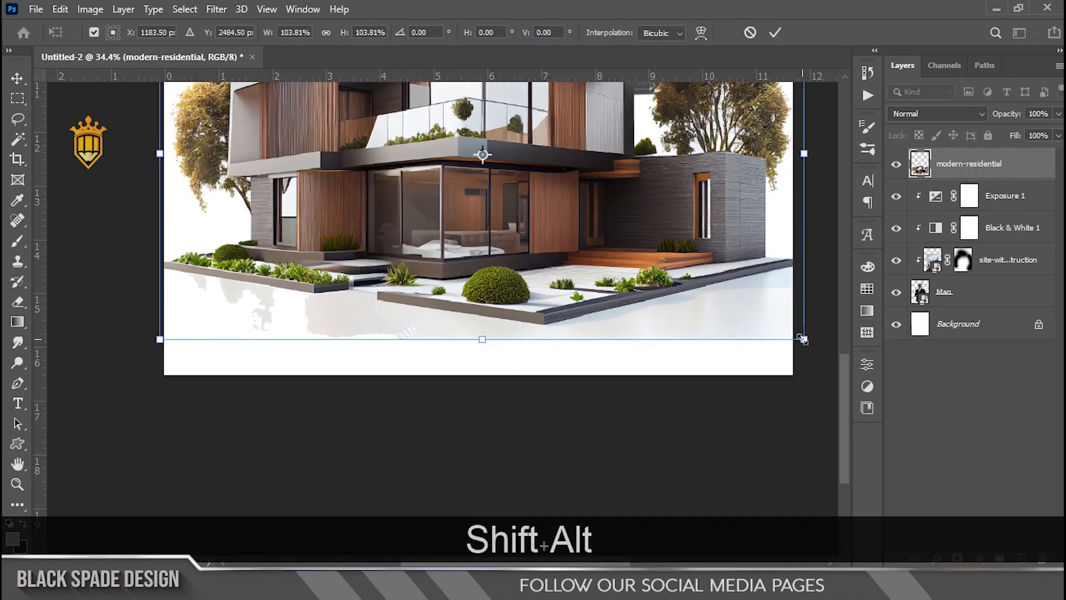
key(Return)
Start a Polygonal Lasso outline along the lower edge of the planter bed at the left of the house.
scroll(155, 233, up, 2)
right_click(17, 118)
click(62, 132)
scroll(177, 269, up, 7)
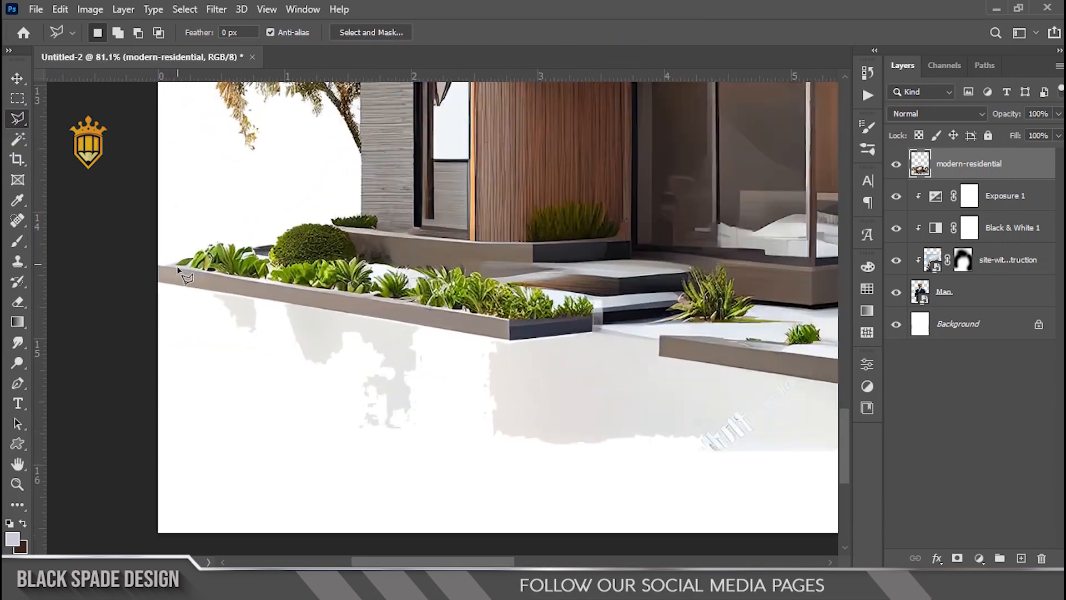
scroll(177, 269, up, 4)
click(652, 368)
key(space)
drag(704, 380, 405, 389)
scroll(479, 381, up, 3)
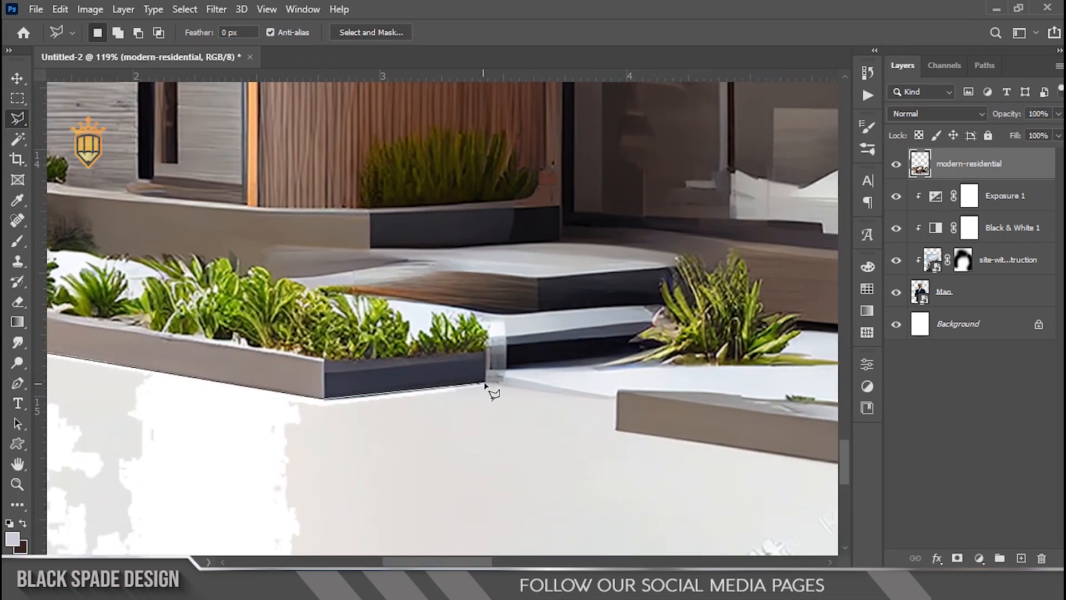
Continue the lasso outline along the lower edges of the front paving slab, past the right edge of the page.
click(616, 428)
scroll(616, 428, down, 4)
key(space)
drag(614, 426, 112, 183)
click(572, 230)
key(space)
drag(574, 232, 174, 364)
drag(552, 254, 326, 366)
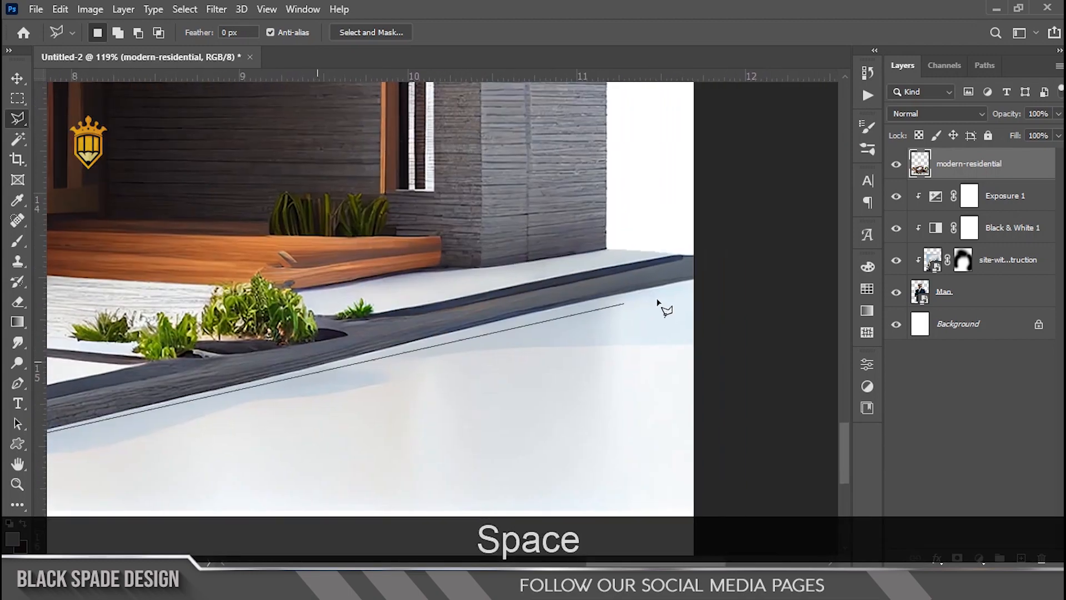
click(716, 275)
Close the lasso selection around the leftover background below the house, delete its contents and deselect.
key(ctrl+minus)
click(732, 390)
key(space)
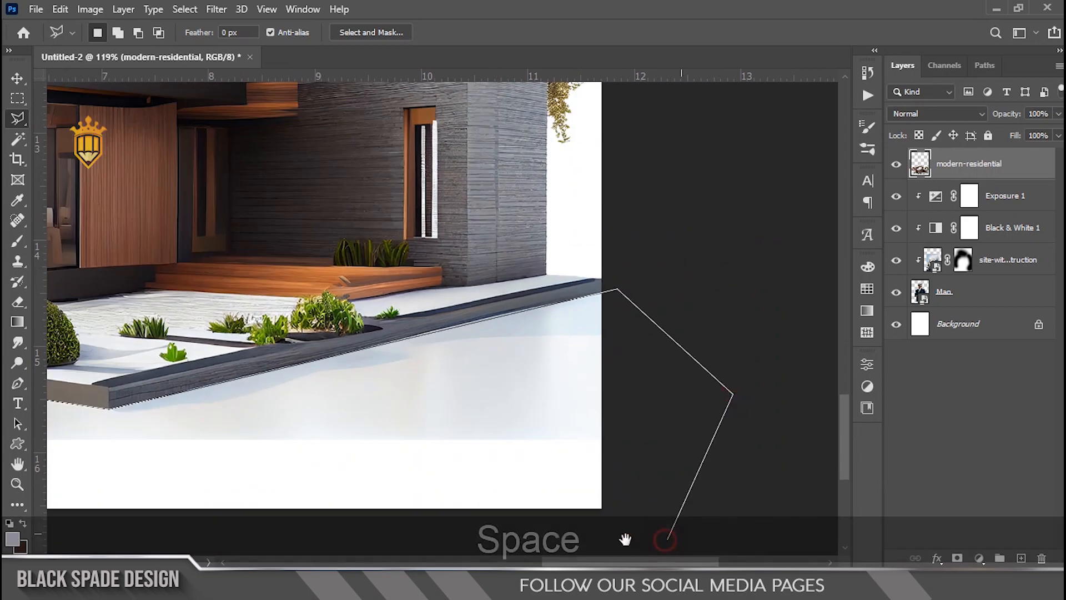
drag(578, 497, 672, 369)
click(323, 457)
key(ctrl+minus)
key(space)
drag(300, 453, 569, 436)
click(336, 442)
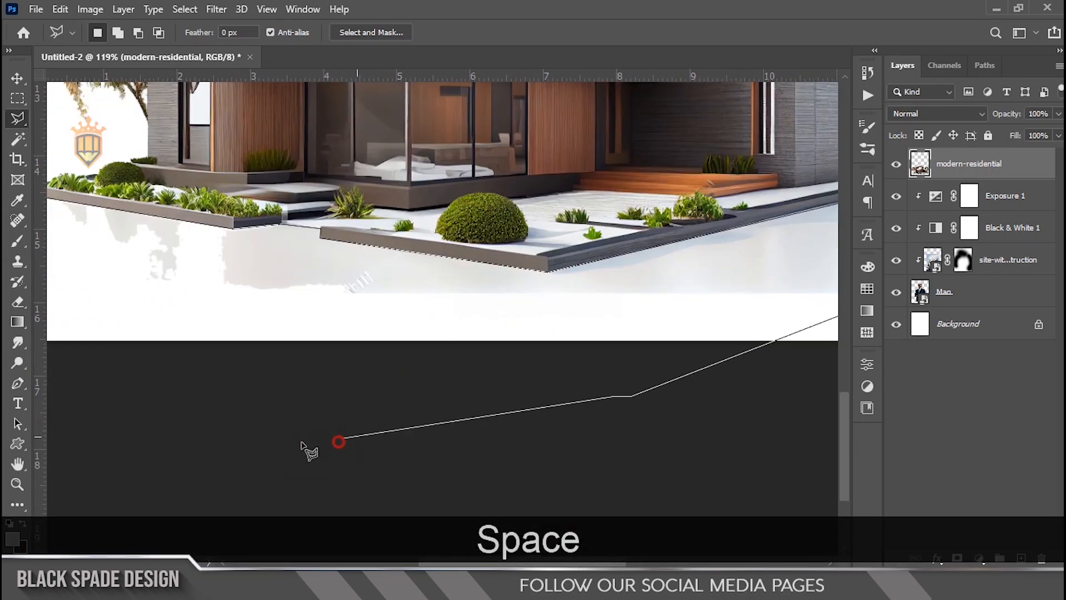
key(ctrl+minus)
key(space)
click(161, 233)
key(Delete)
key(ctrl+d)
Lasso the page's lower-right corner freehand, delete the house layer's contents there and deselect.
scroll(579, 281, up, 5)
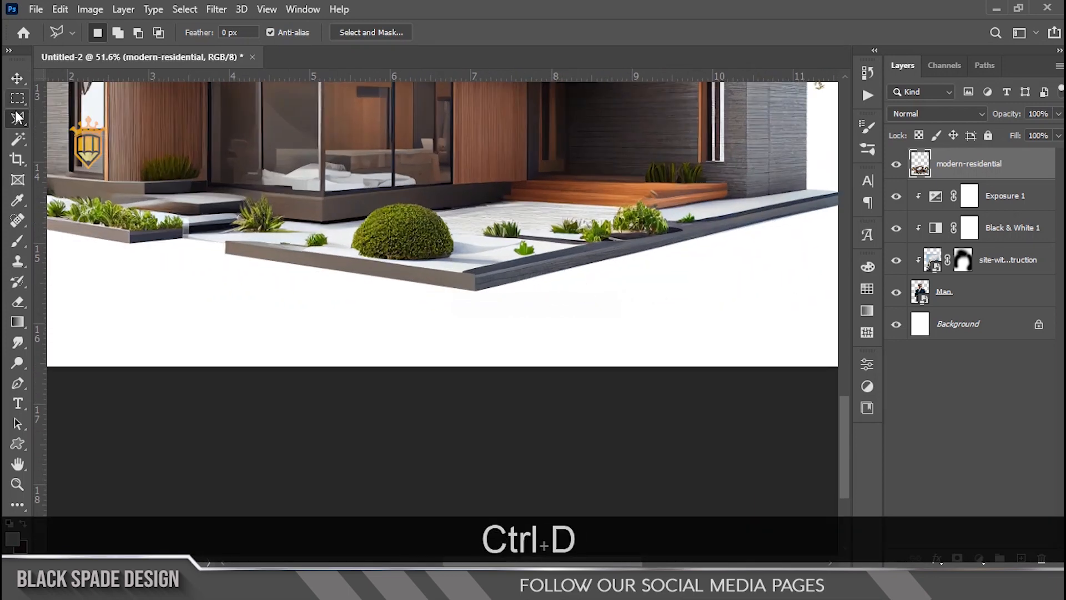
key(space)
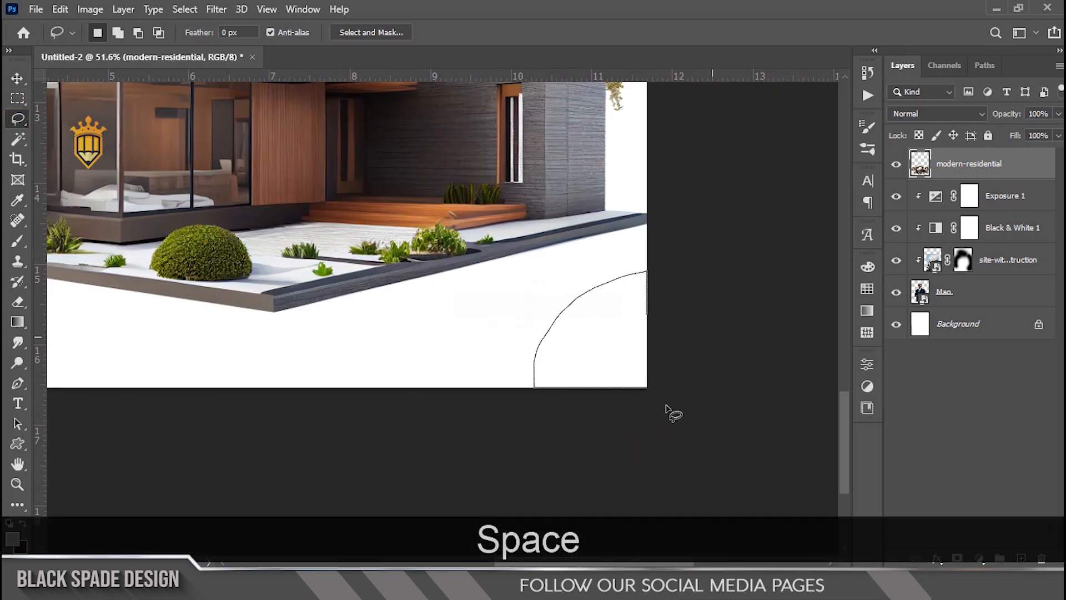
drag(666, 409, 666, 409)
key(Delete)
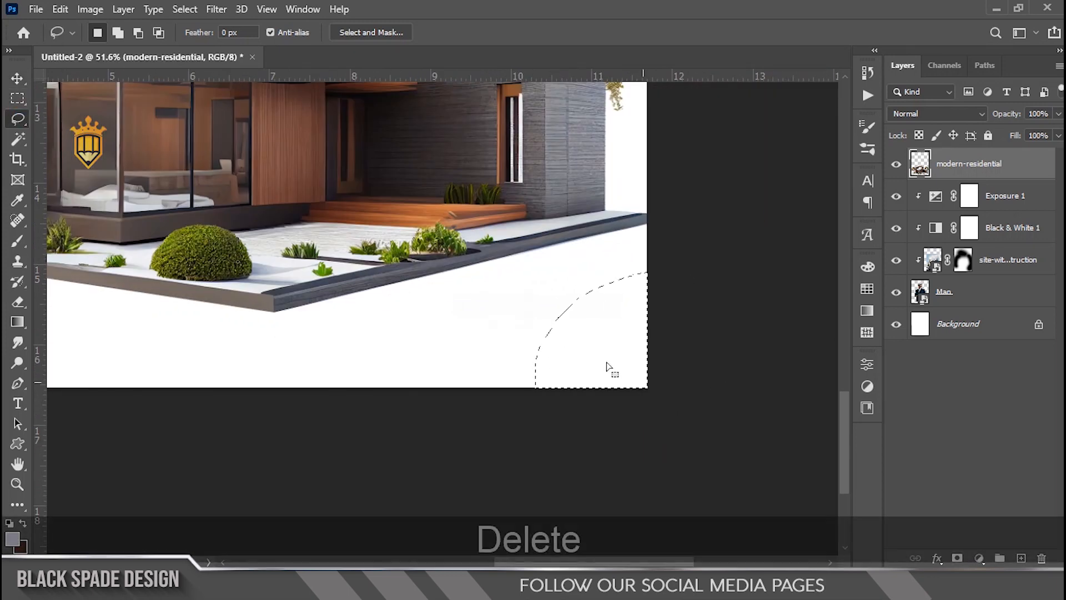
click(613, 367)
Erase the pale stray fringe between the house and the right-hand tree with a small soft Eraser.
scroll(488, 309, down, 8)
key(space)
scroll(251, 161, up, 4)
drag(252, 142, 287, 346)
scroll(499, 319, up, 4)
scroll(624, 328, up, 4)
mouse_move(624, 327)
mouse_down()
mouse_move(461, 340)
mouse_move(399, 361)
mouse_up()
scroll(503, 355, up, 9)
key(e)
scroll(414, 361, up, 2)
key(bracketleft)
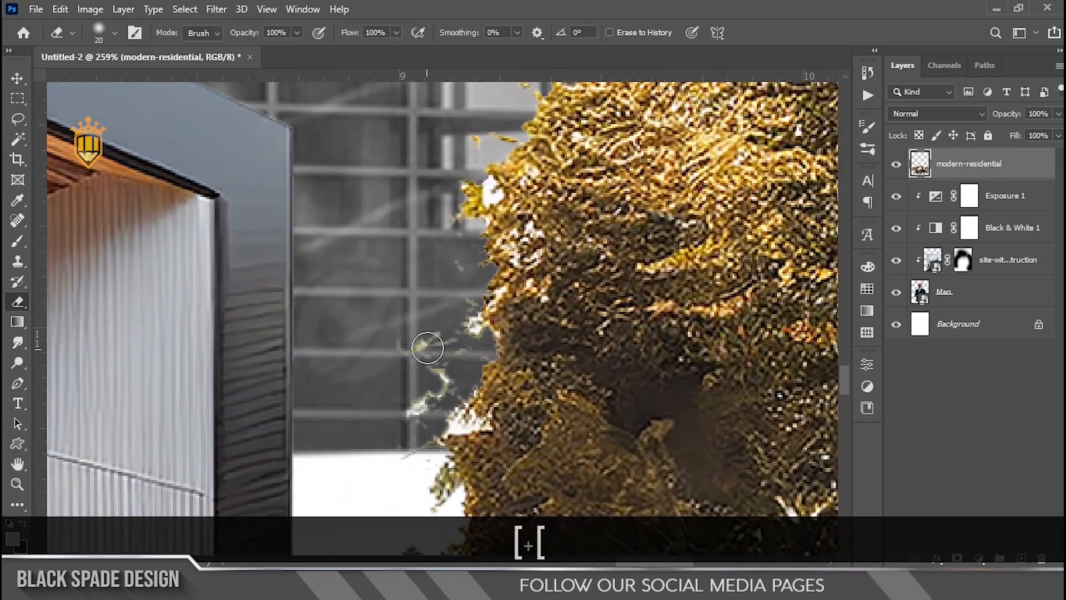
scroll(435, 386, up, 1)
key(bracketleft)
key(bracketleft)
mouse_move(467, 413)
mouse_down()
mouse_move(480, 422)
mouse_move(444, 432)
mouse_up()
key(bracketright)
key(bracketright)
Erase the loose specks along the upper-left side and crown of the right-hand tree with the 20 px Eraser.
key(space)
drag(443, 288, 423, 275)
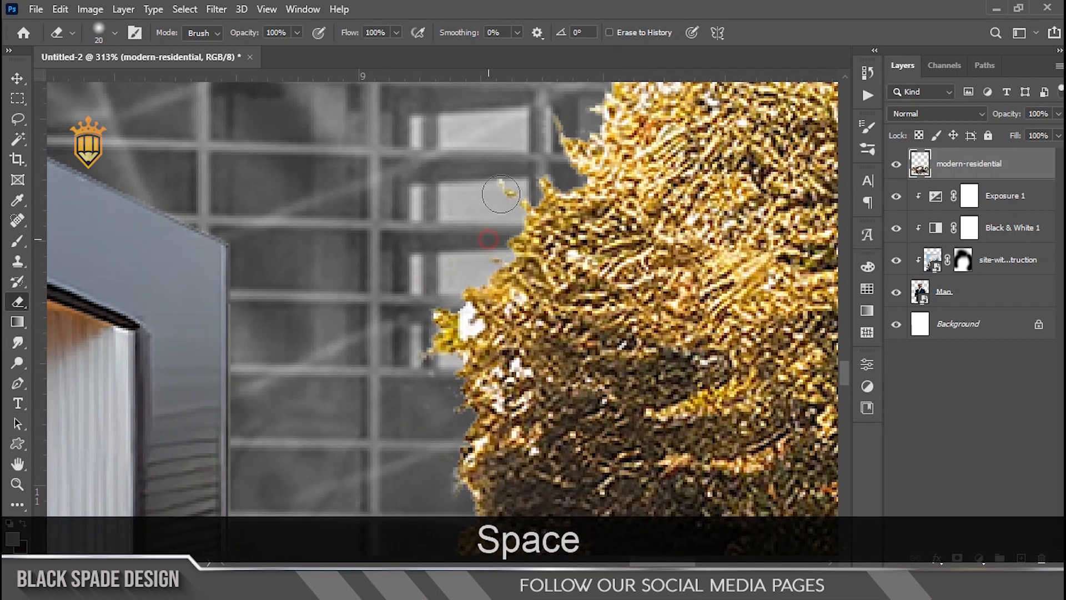
drag(501, 195, 415, 329)
drag(670, 149, 467, 233)
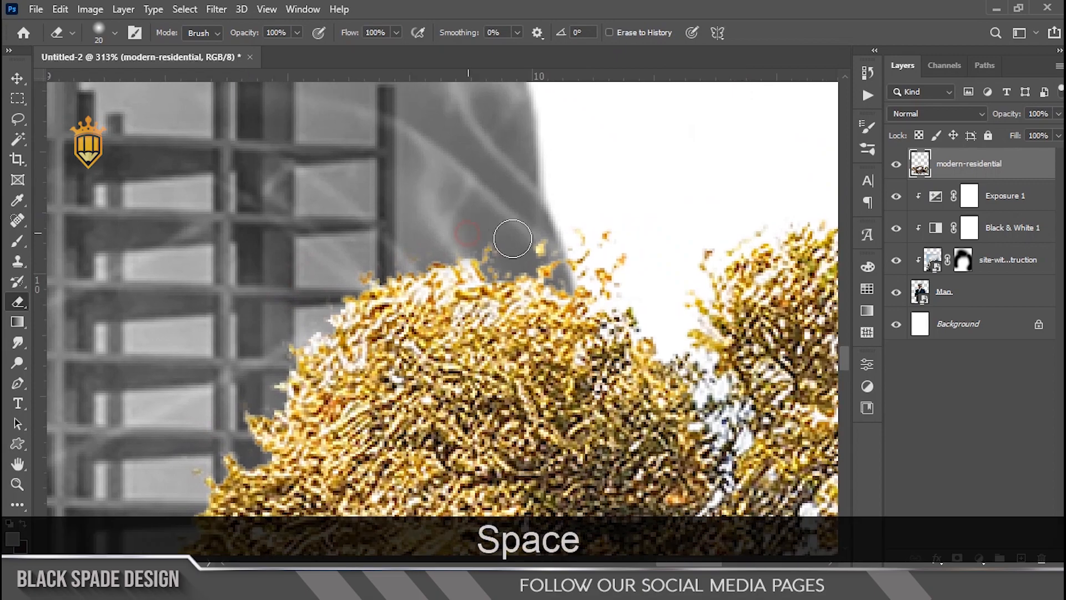
drag(638, 244, 321, 326)
scroll(373, 295, down, 4)
drag(489, 213, 647, 119)
Erase the loose specks where the left-hand tree meets the man's silhouette and the roof with the 20 px Eraser.
scroll(647, 120, down, 2)
drag(419, 342, 461, 371)
scroll(644, 233, down, 3)
drag(359, 345, 483, 321)
scroll(228, 276, up, 5)
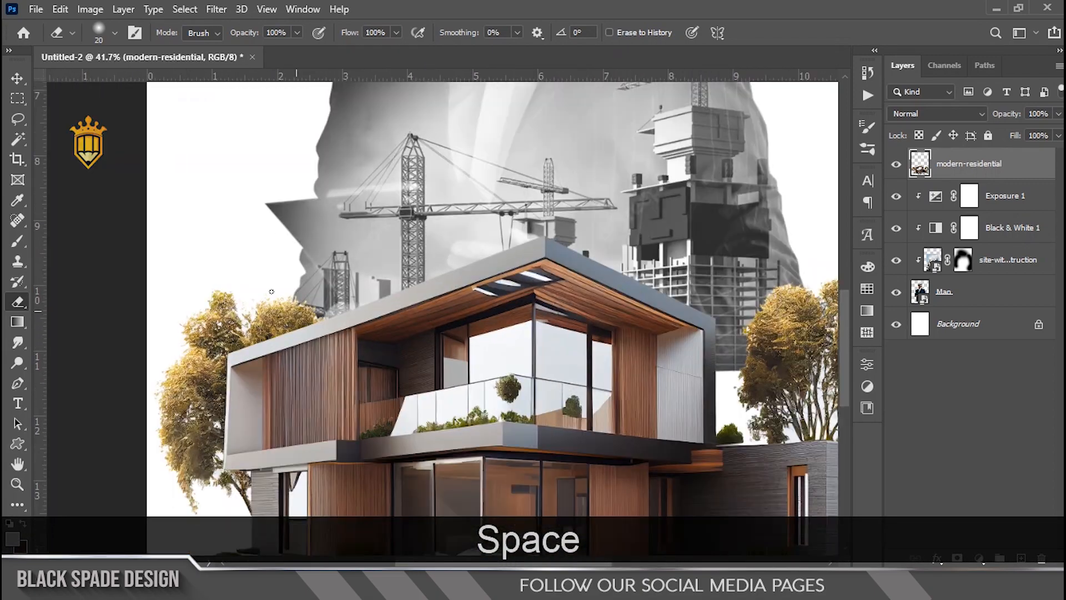
scroll(362, 290, up, 1)
click(447, 422)
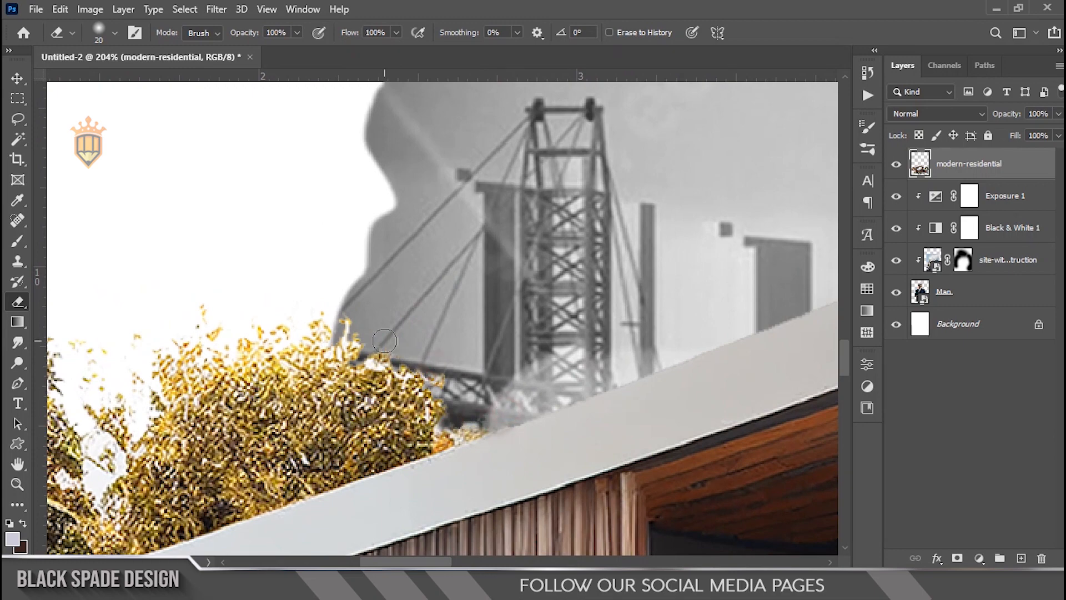
scroll(290, 292, down, 5)
Examine the cleaned house cutout against the man and construction site, comparing with the house layer hidden and shown.
drag(592, 387, 443, 342)
scroll(444, 340, up, 3)
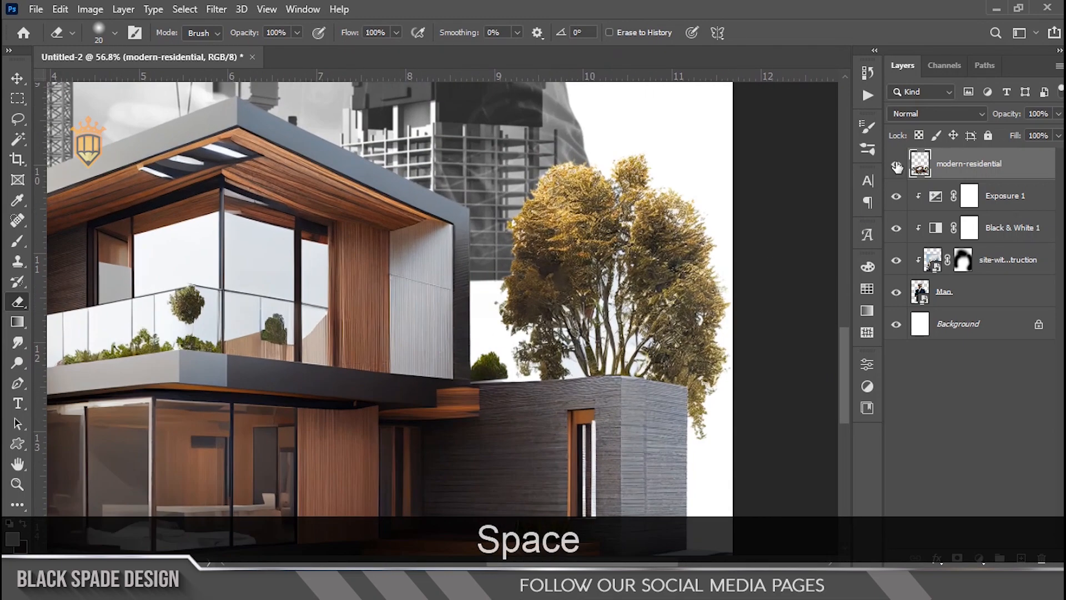
click(896, 163)
click(896, 163)
scroll(447, 297, down, 4)
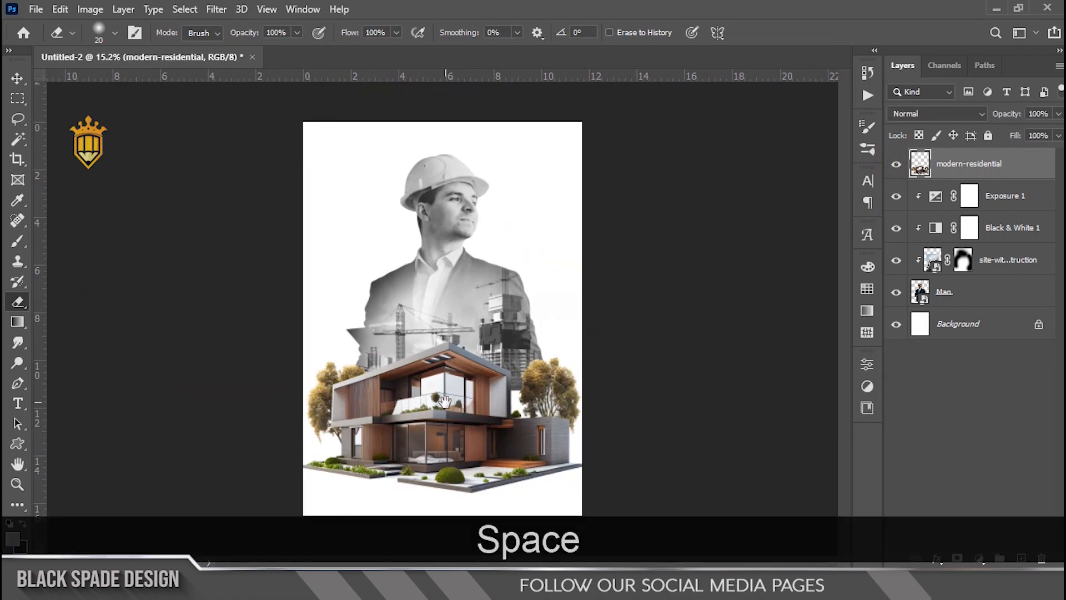
scroll(419, 372, up, 3)
drag(423, 364, 415, 361)
Split the dark Underlying Layer slider in the construction image's Gray Blend If settings to 0 / 32 and apply it.
key(v)
right_click(552, 269)
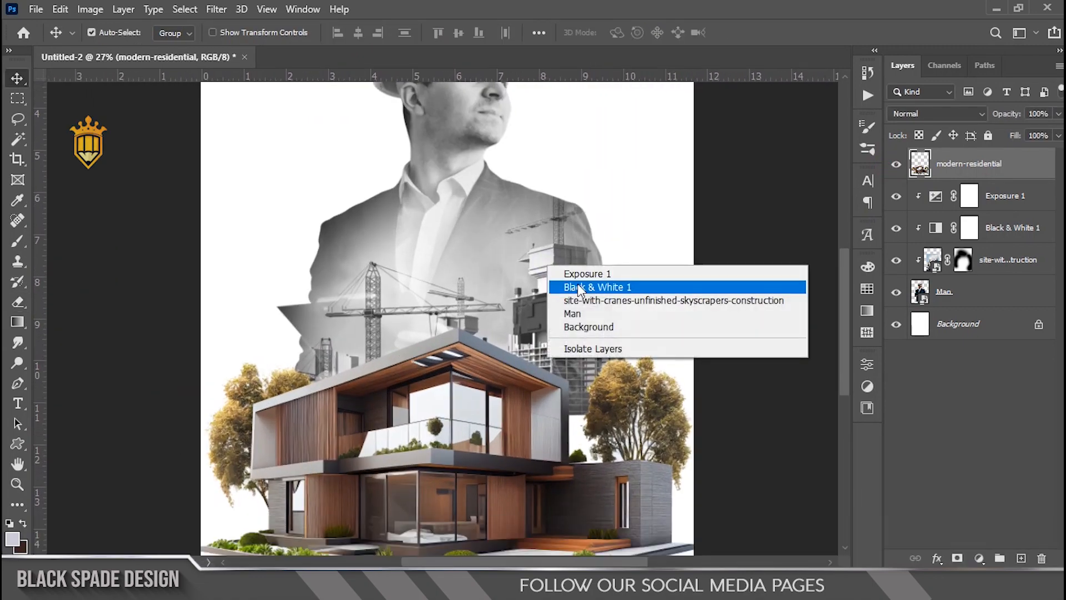
click(572, 303)
double_click(1048, 269)
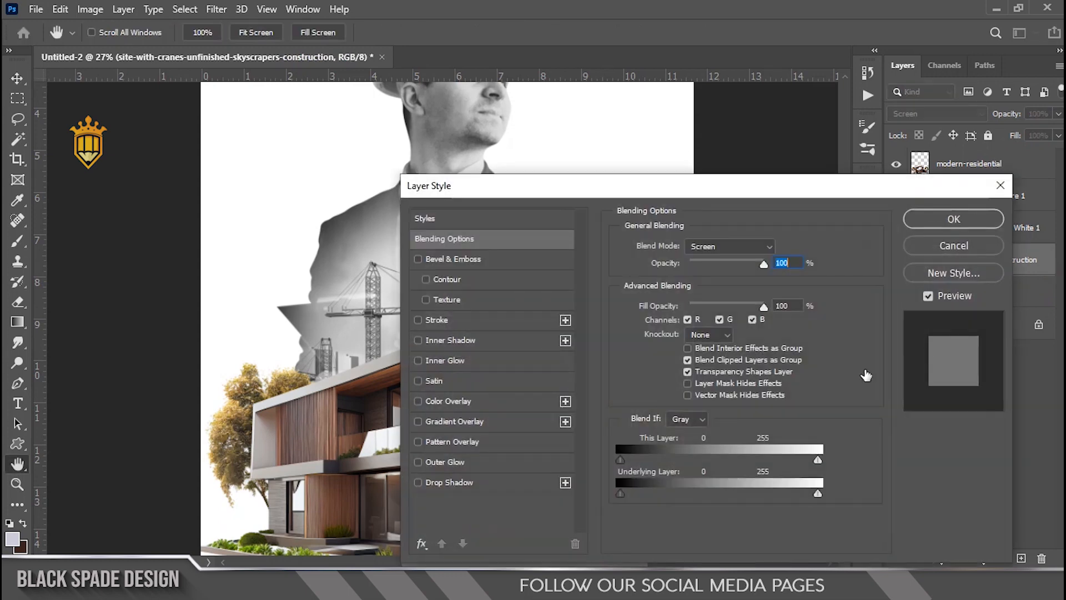
drag(643, 190, 780, 176)
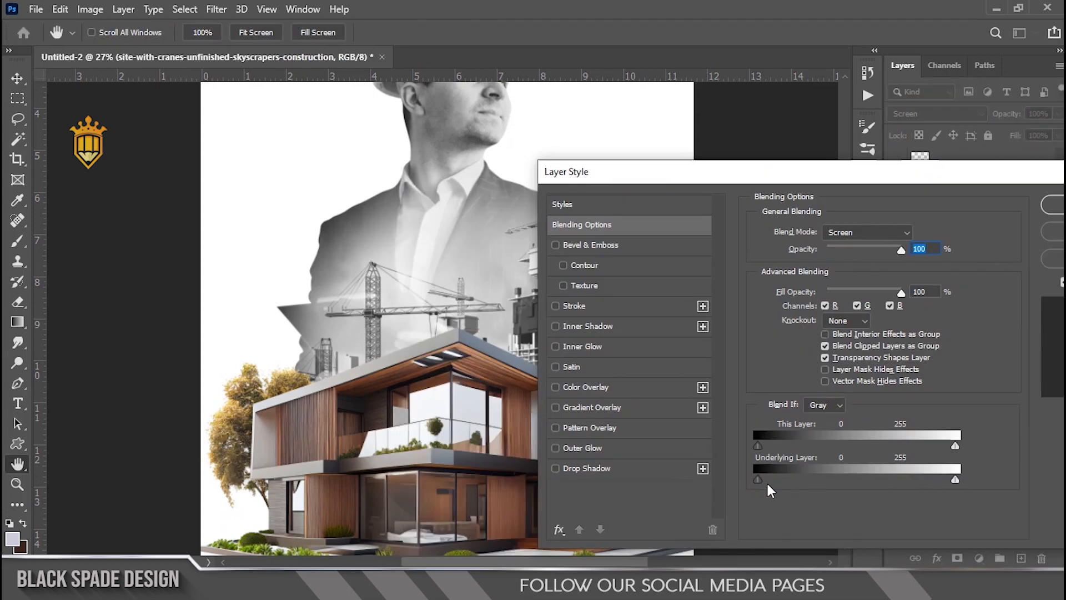
drag(759, 478, 800, 477)
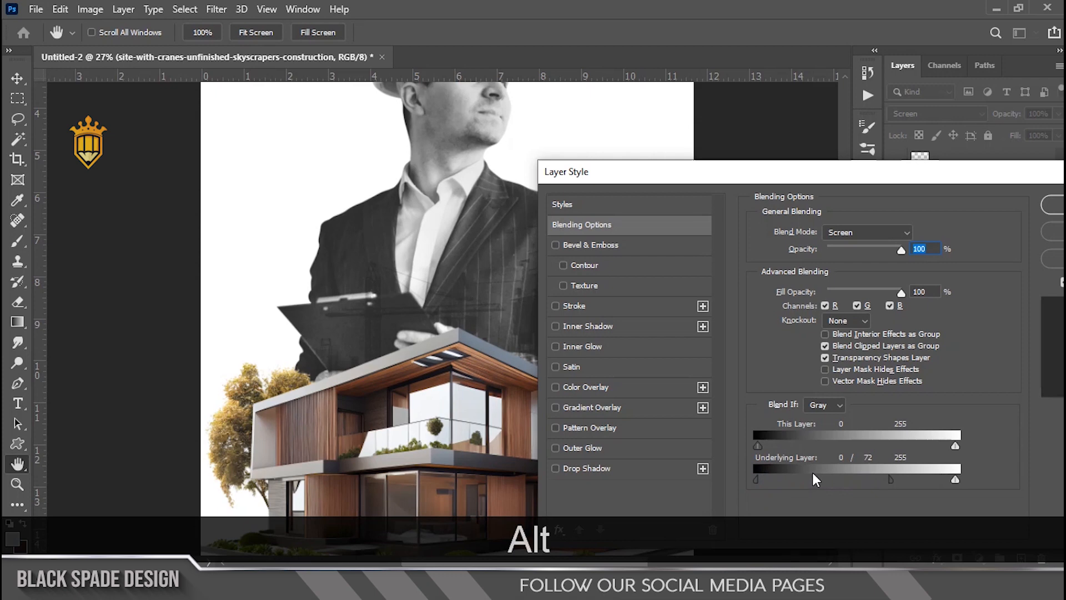
drag(813, 474, 789, 473)
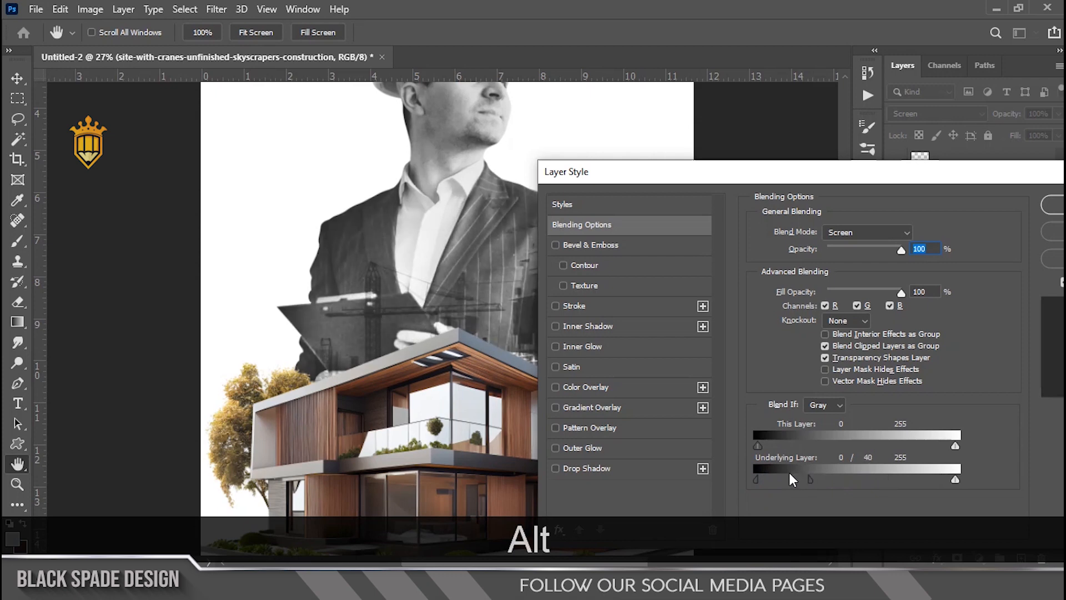
drag(791, 479, 785, 479)
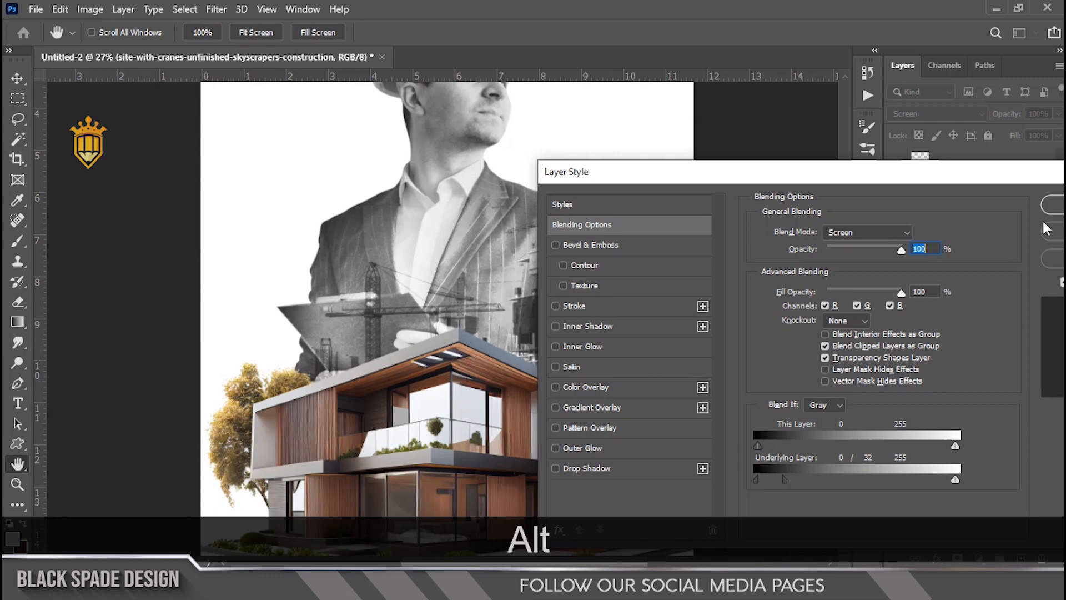
click(1052, 206)
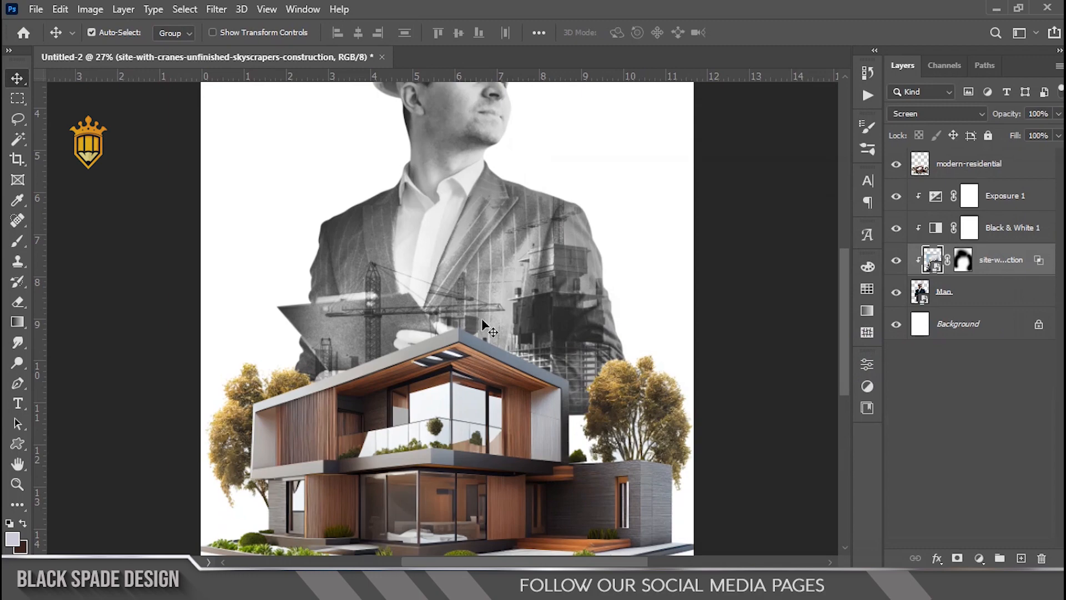
Bring the Light image from the other window into the poster, directly above the Exposure 1 layer.
scroll(481, 322, down, 3)
scroll(441, 348, up, 2)
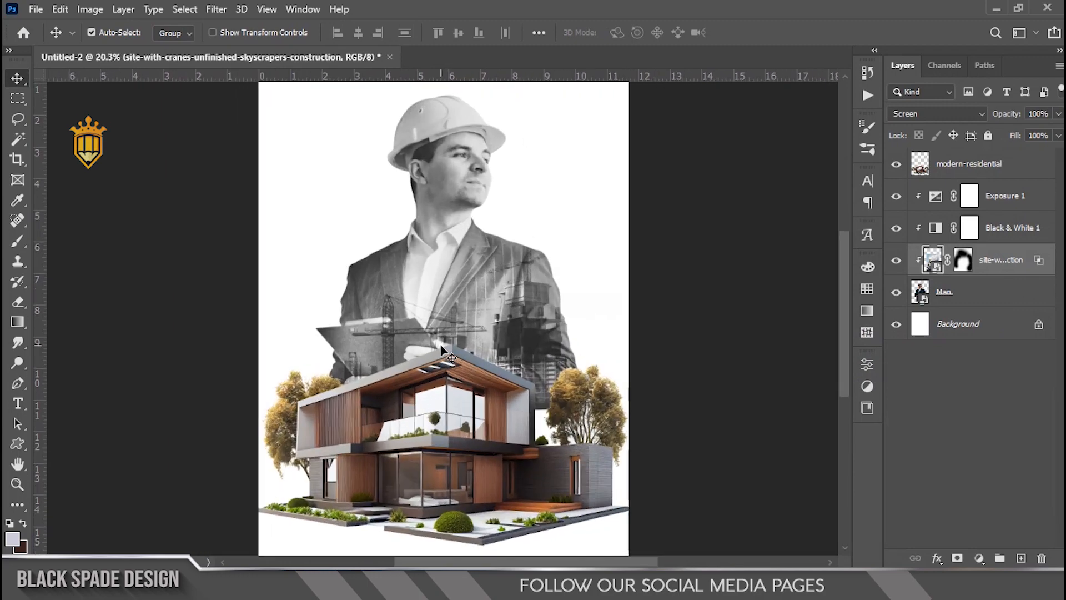
scroll(441, 348, up, 7)
drag(385, 339, 383, 364)
scroll(384, 362, down, 8)
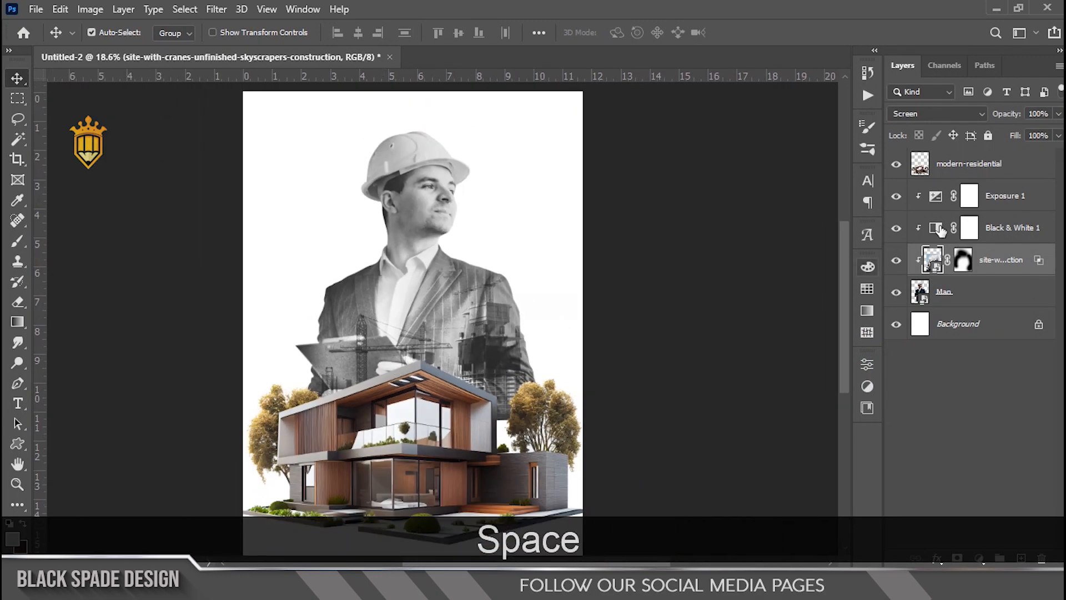
click(1011, 207)
scroll(310, 328, down, 2)
key(alt+Tab)
drag(674, 161, 594, 546)
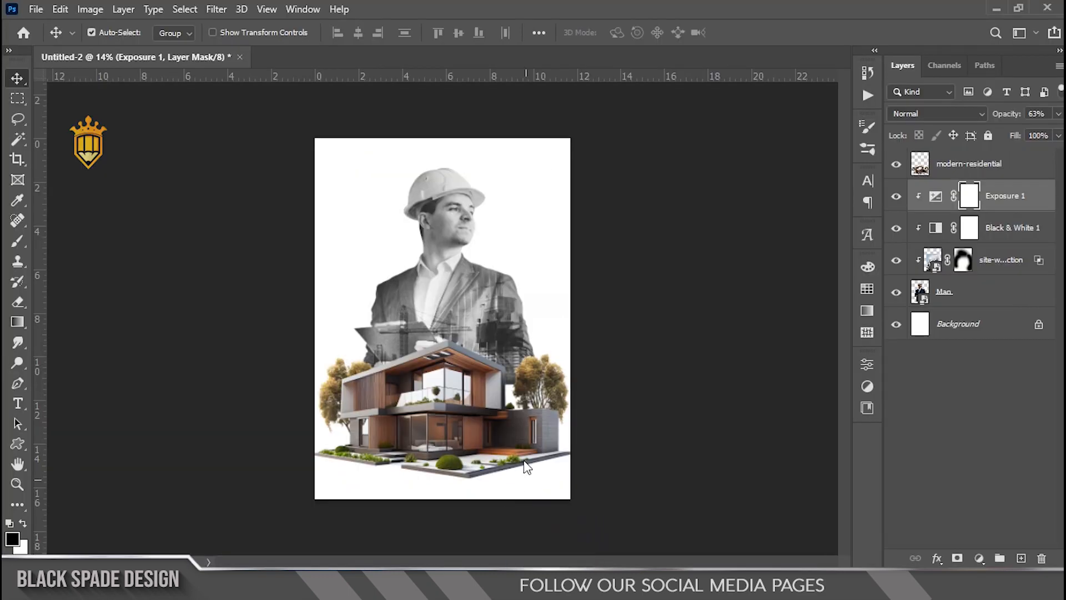
Scale the Light image to 252.64%, flip it vertically and place it lower on the page behind the house.
key(ctrl+t)
drag(507, 383, 608, 483)
right_click(525, 302)
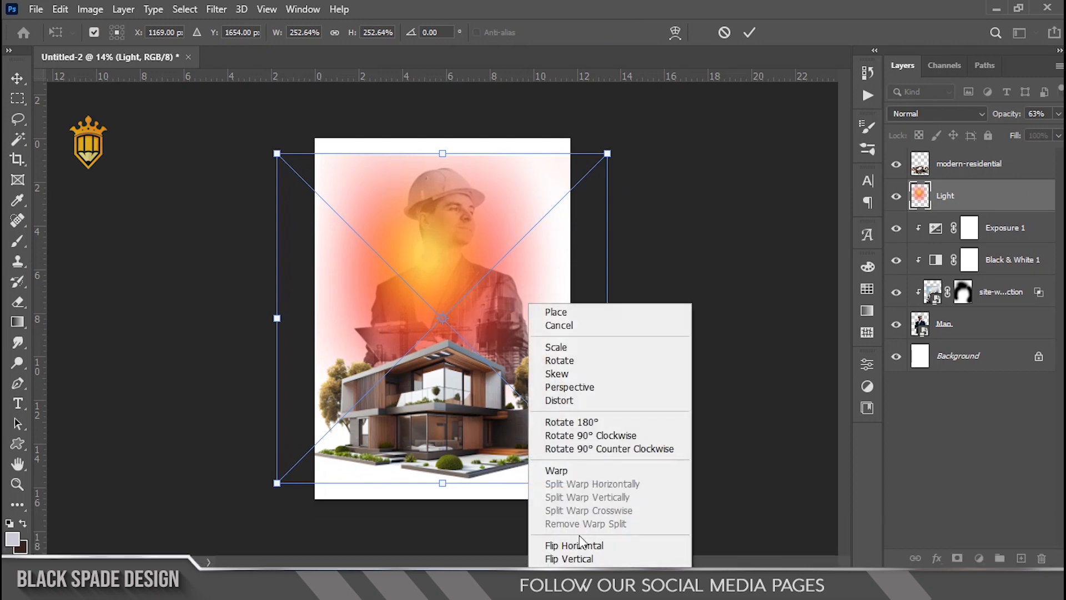
click(560, 559)
drag(464, 246, 465, 285)
key(Return)
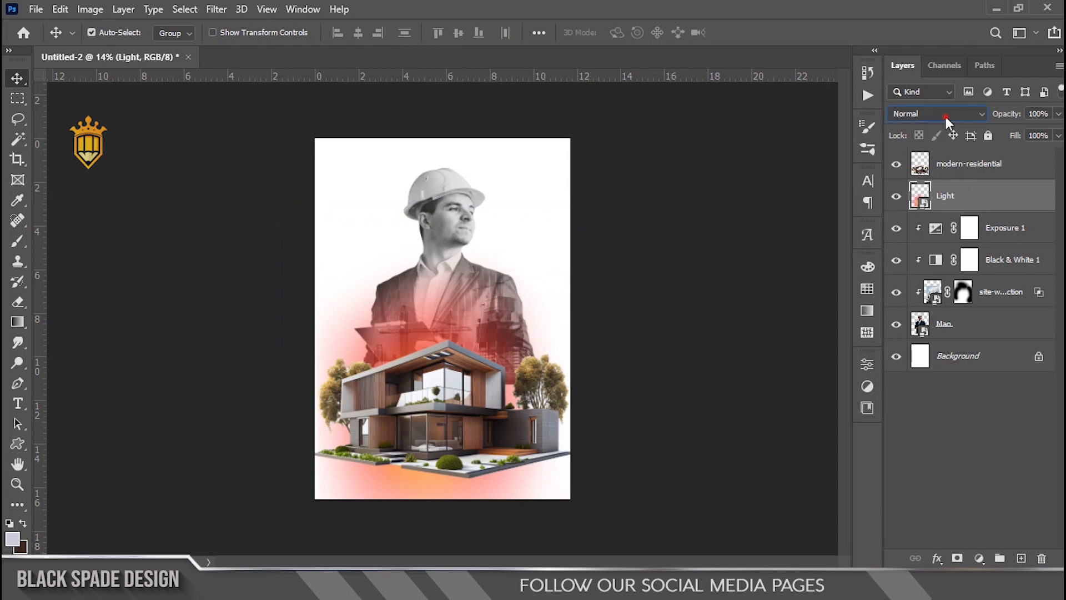
Set the Light layer's blend mode to Screen.
click(945, 116)
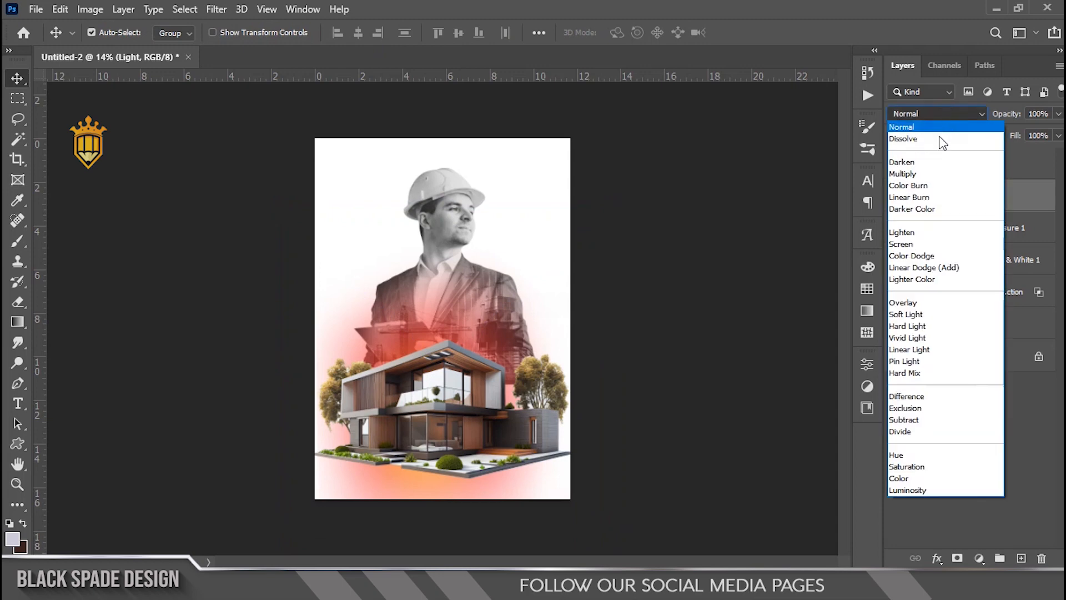
click(906, 245)
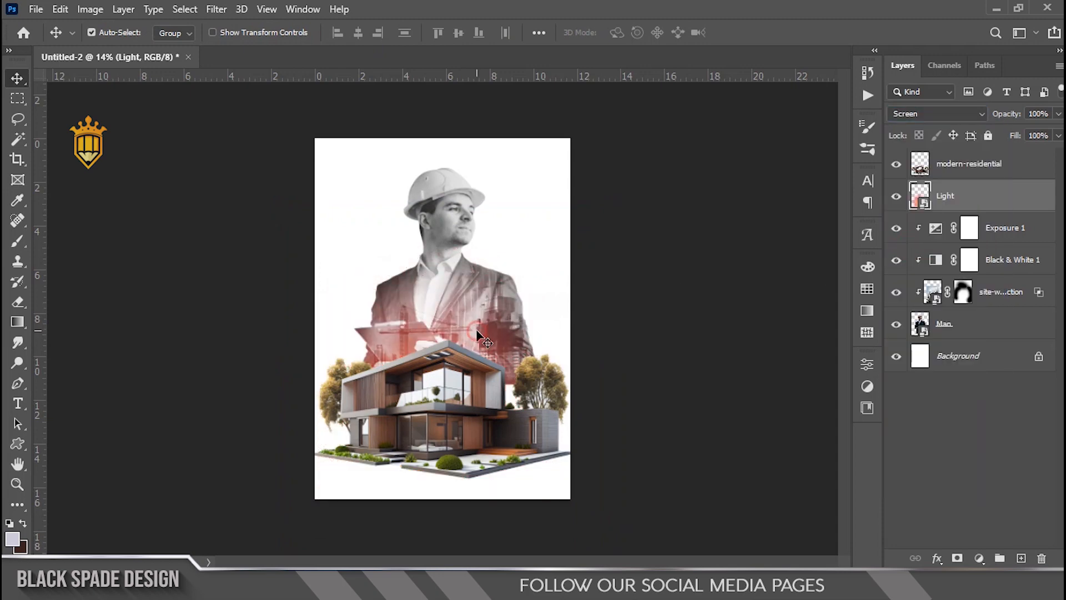
scroll(478, 333, up, 4)
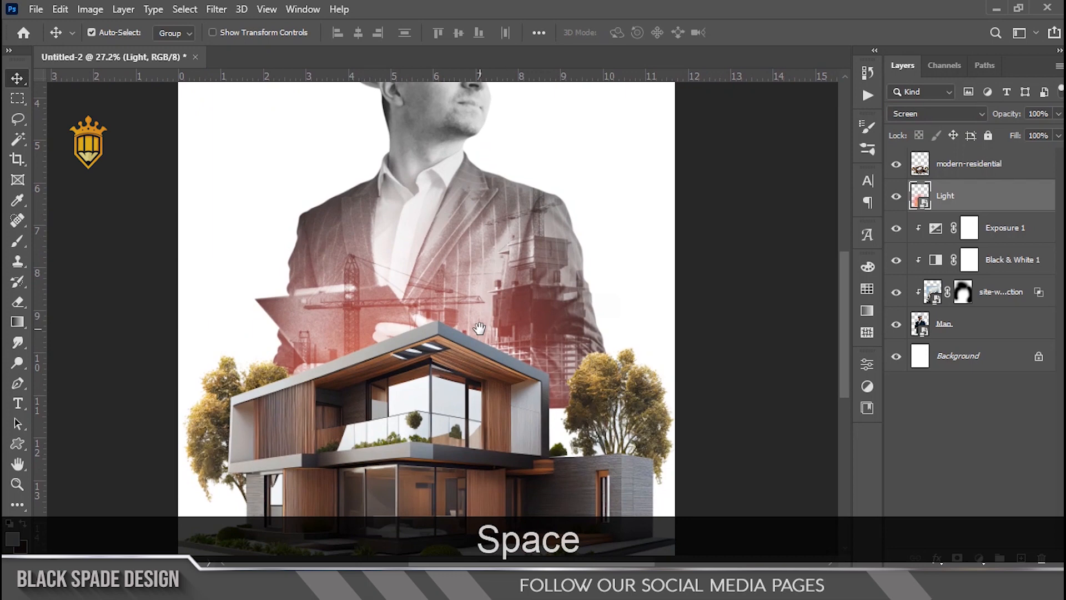
scroll(479, 333, down, 3)
Shift the Light layer slightly up and to the right so the glow covers more of the man's jacket, and apply the transform.
key(ctrl+t)
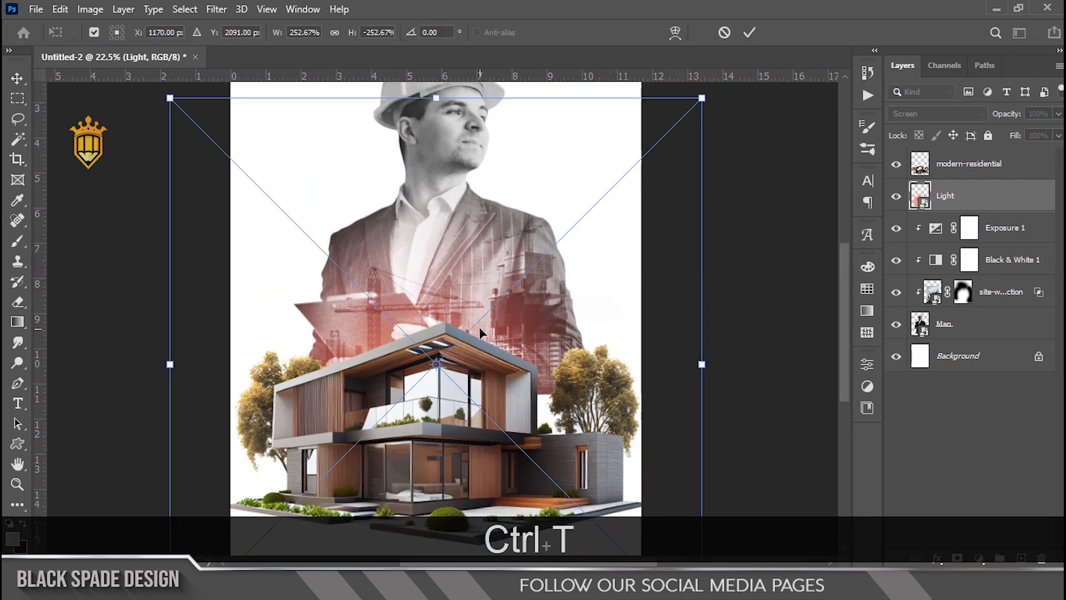
scroll(478, 328, down, 2)
drag(443, 317, 464, 299)
key(Return)
scroll(453, 361, up, 2)
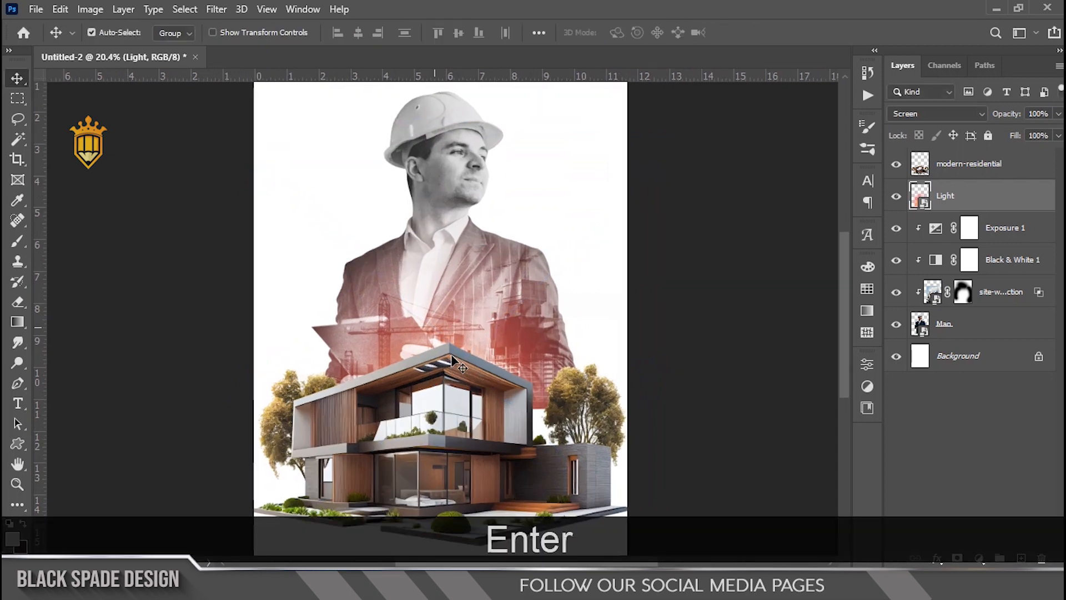
Duplicate the Light layer, stack the copy above the house, and shift it about 7.58 in right and 2.63 in up over the right-hand tree.
key(ctrl+j)
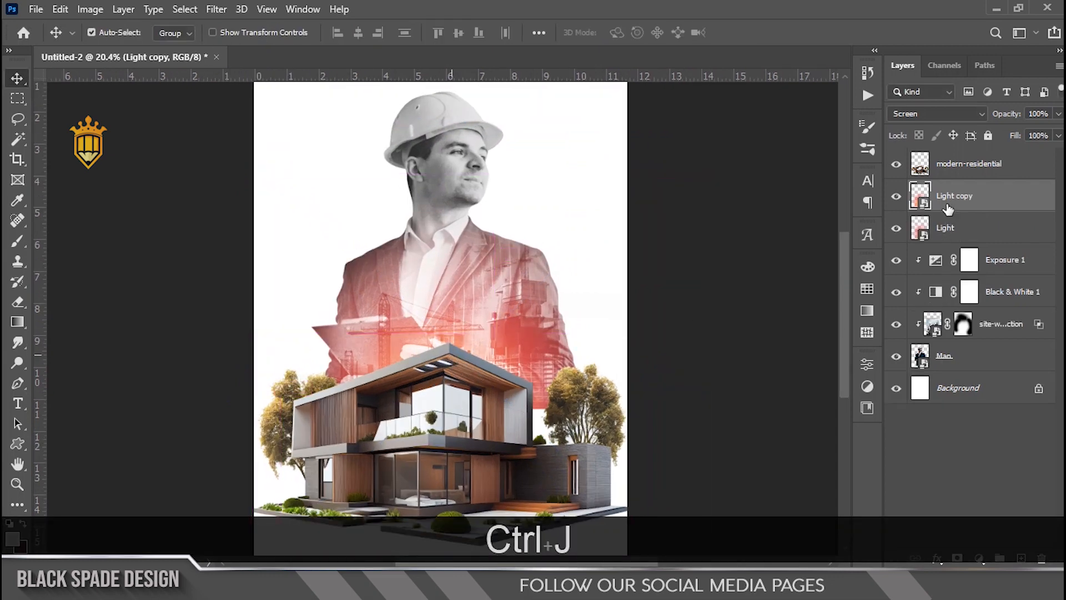
drag(946, 203, 947, 160)
key(ctrl+t)
drag(601, 392, 691, 379)
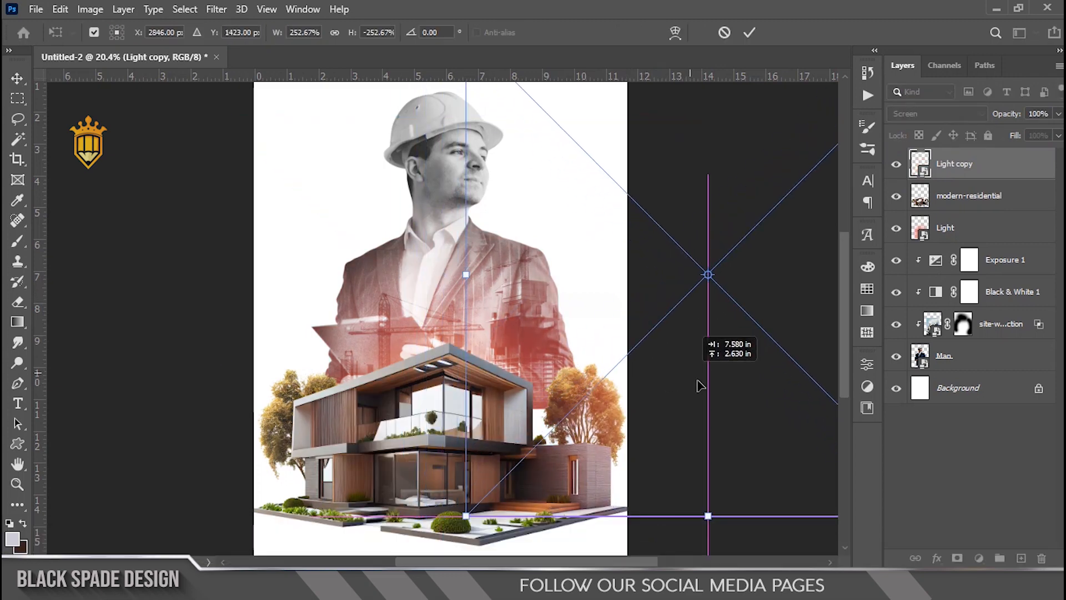
key(Return)
Duplicate the Light copy layer and move the duplicate about 16.6 in left and 1.5 in down over the left-hand tree.
scroll(566, 366, up, 2)
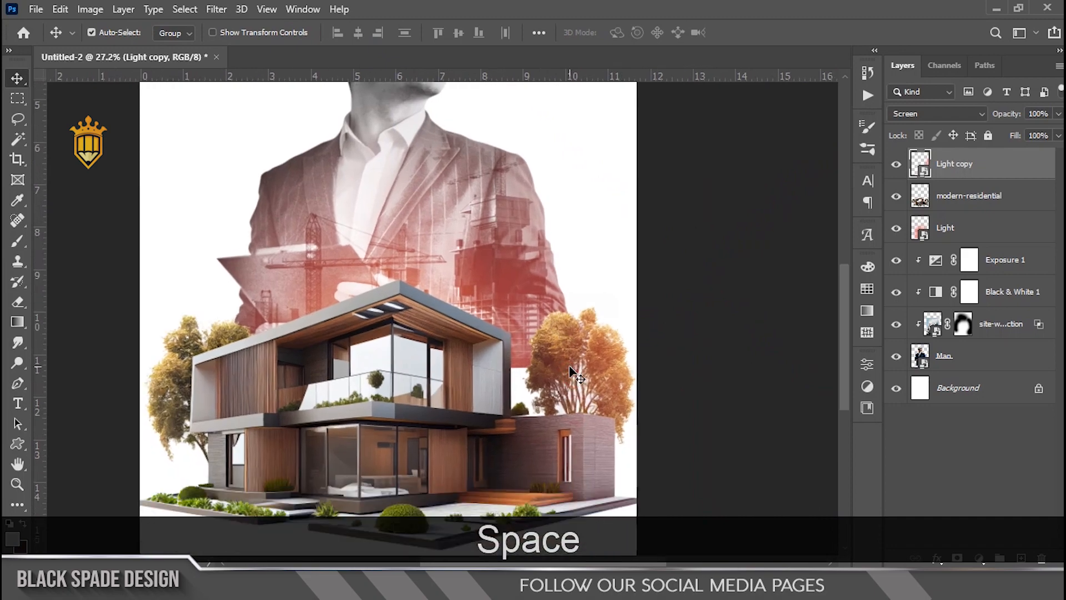
key(ctrl+j)
key(ctrl+t)
scroll(506, 375, down, 2)
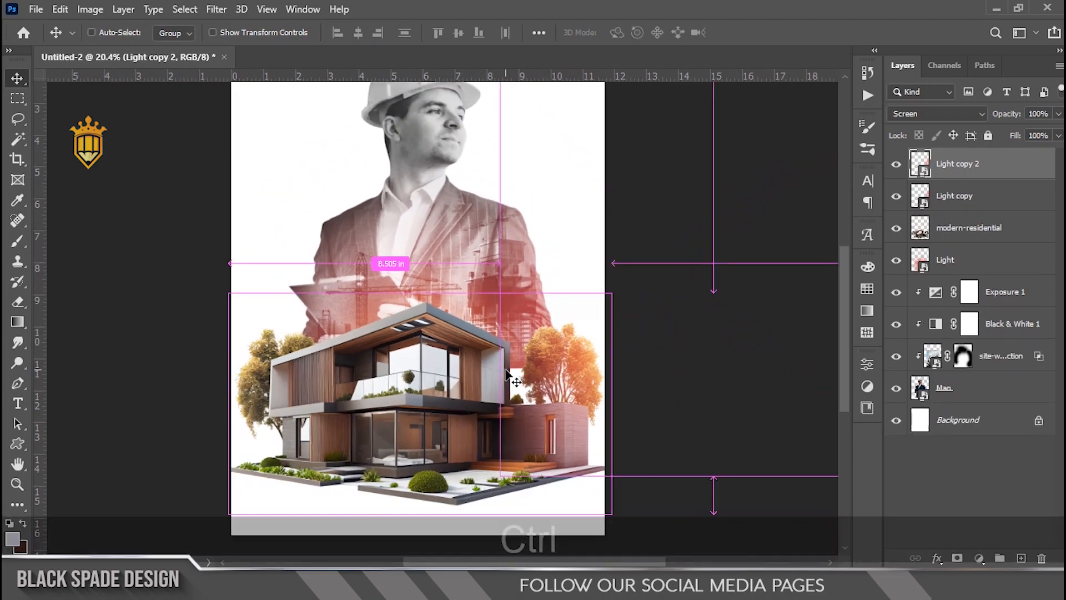
drag(732, 239, 204, 291)
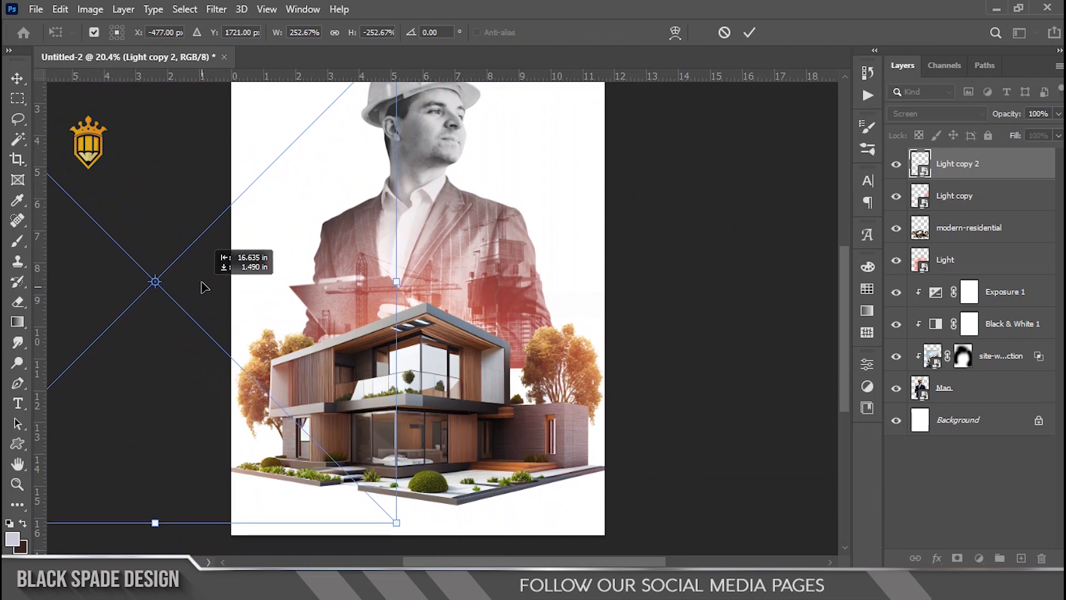
key(Return)
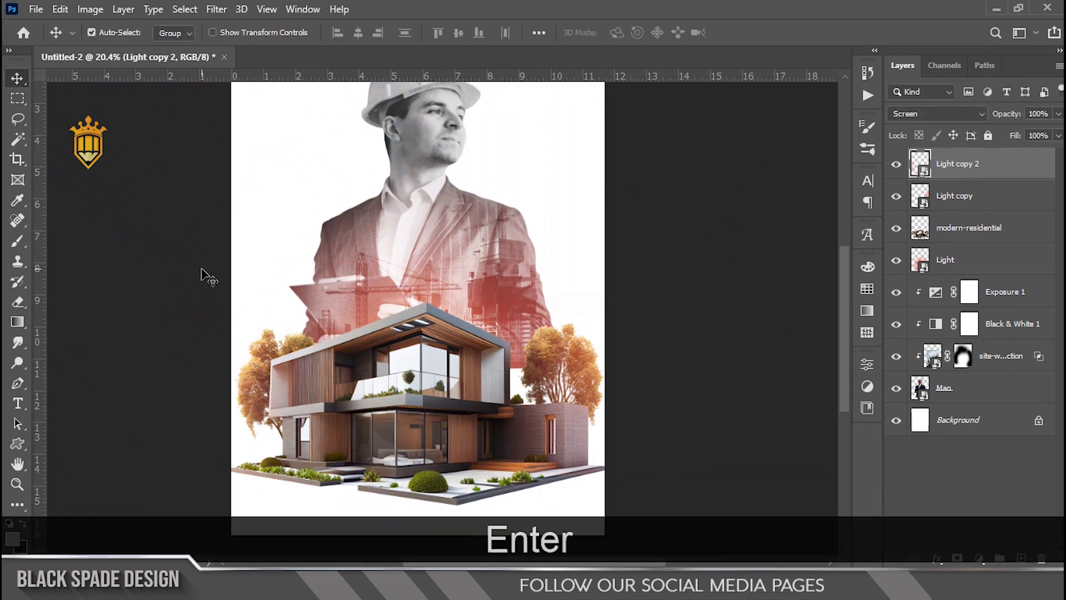
Duplicate the modern-residential house layer.
scroll(639, 383, up, 5)
click(954, 233)
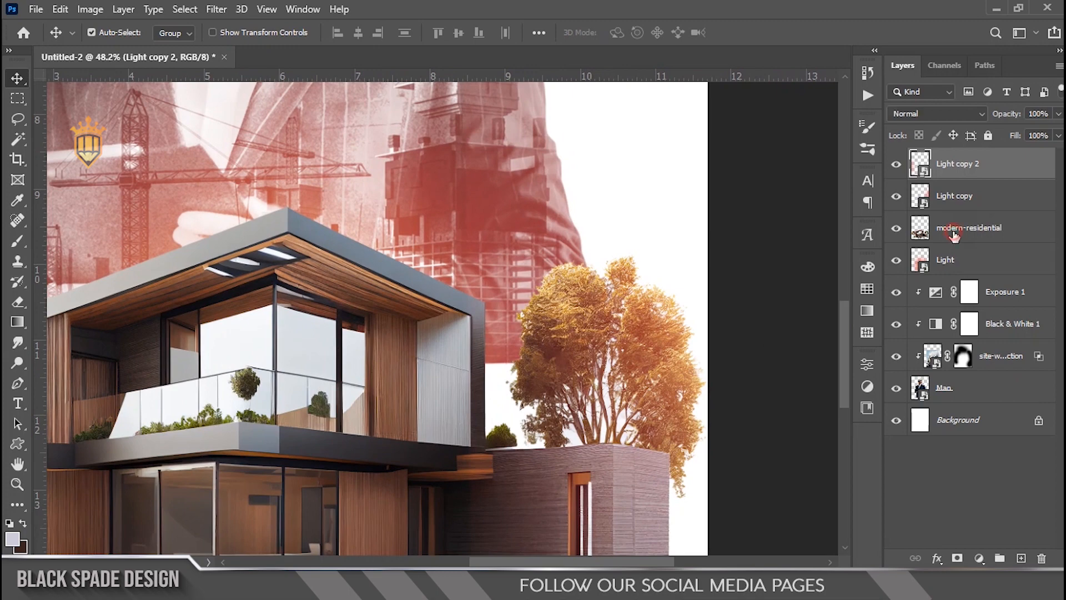
scroll(388, 380, down, 3)
drag(344, 382, 388, 380)
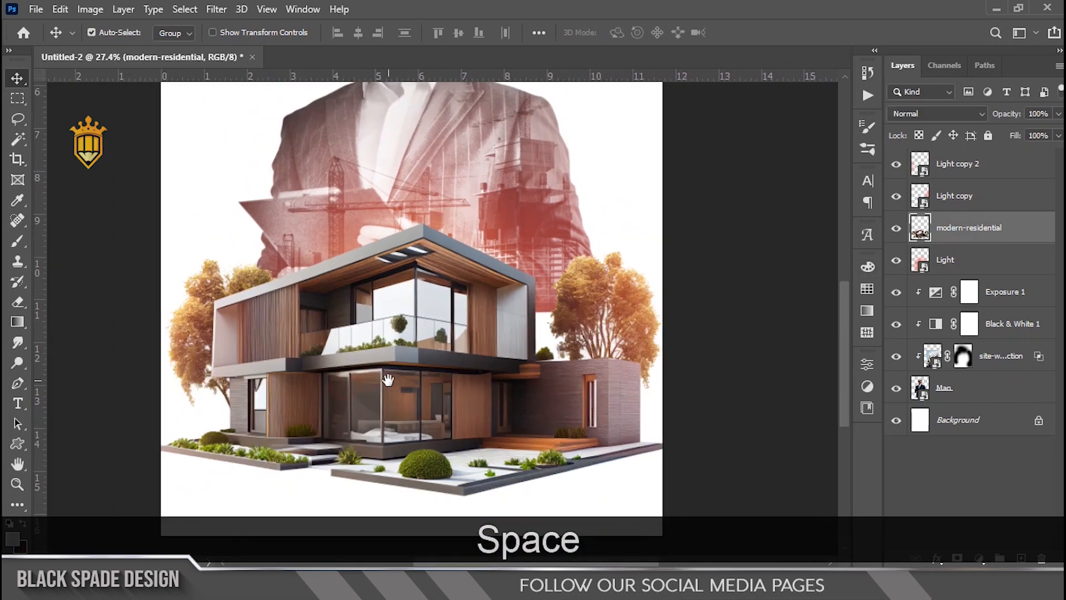
scroll(379, 438, down, 1)
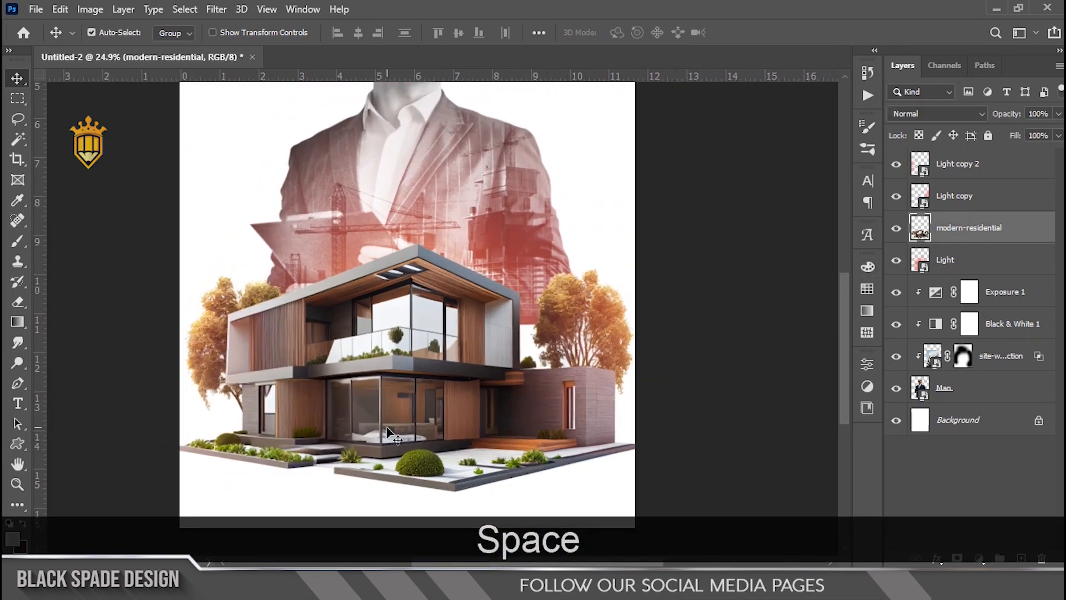
scroll(387, 432, down, 1)
scroll(479, 373, up, 3)
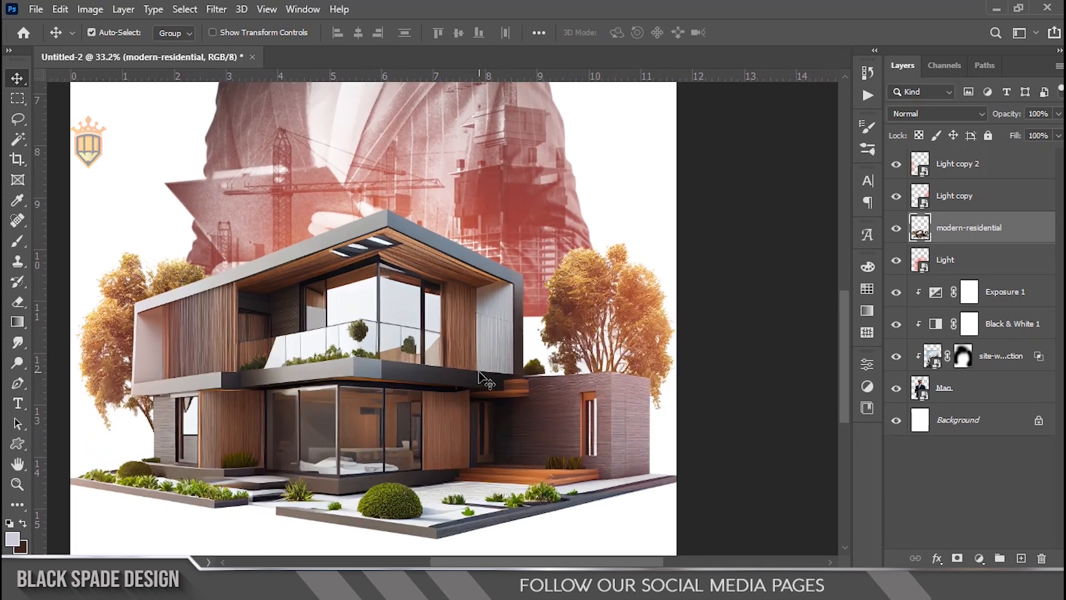
key(ctrl+j)
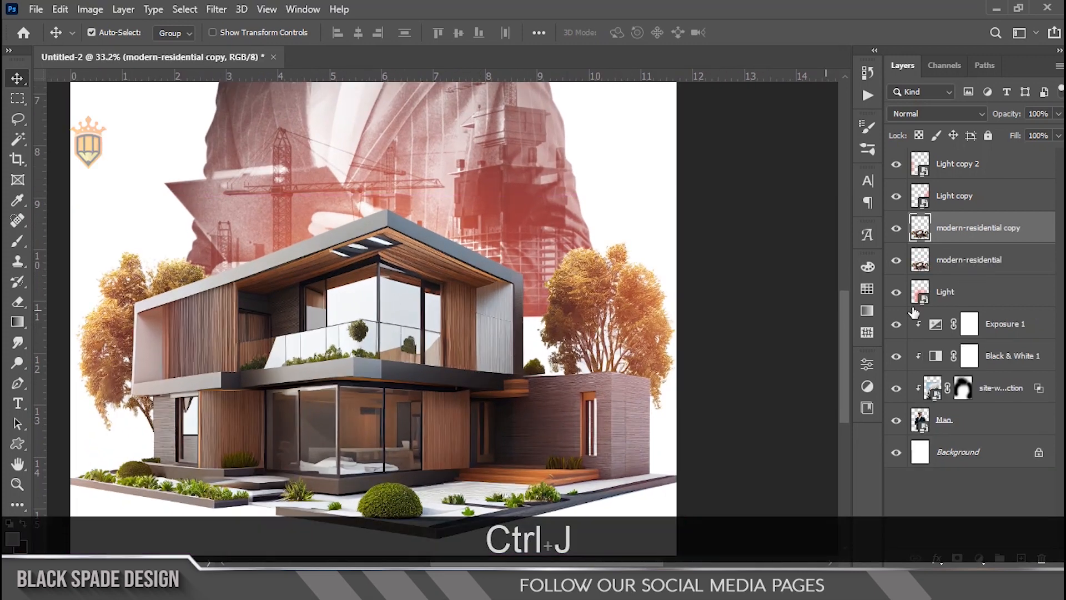
Scale the original modern-residential layer to 69.57% from its centre and nudge it so its right tree fills the gap beside the house.
click(947, 269)
key(ctrl+t)
drag(691, 195, 592, 249)
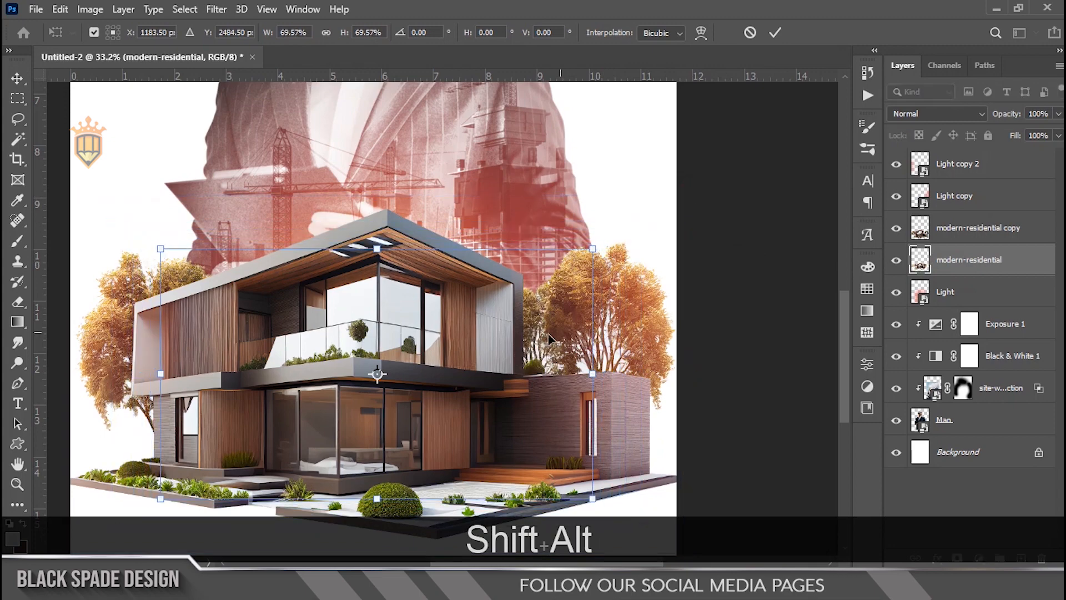
drag(559, 358, 565, 364)
key(Return)
Lasso and delete everything on the scaled-down modern-residential layer except its right-hand tree, and clear the selection.
scroll(517, 337, down, 4)
drag(495, 352, 486, 315)
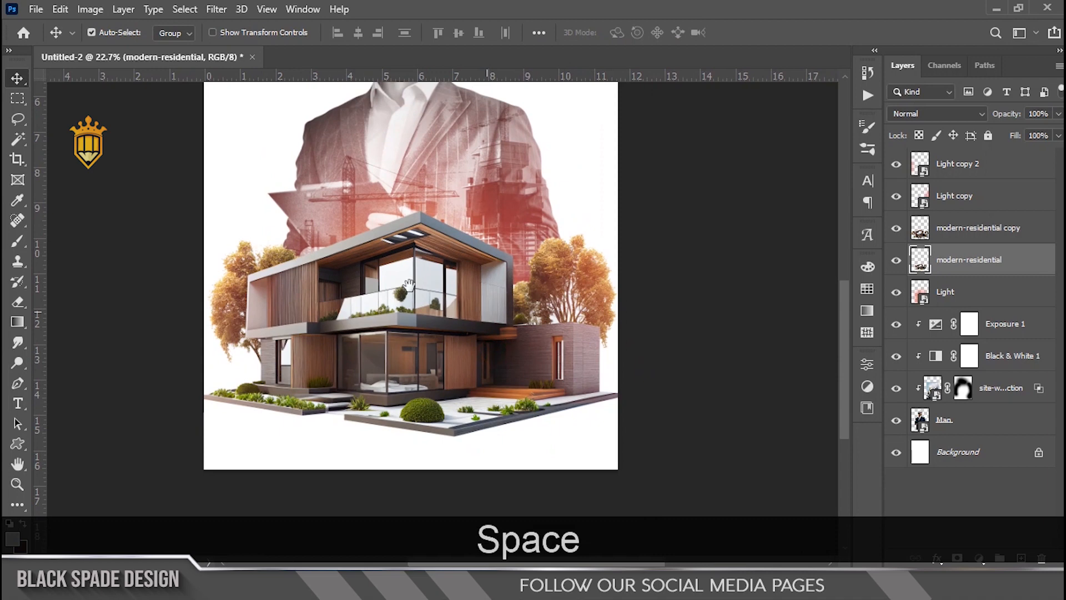
click(19, 118)
mouse_move(171, 297)
mouse_down()
mouse_move(203, 163)
mouse_move(339, 176)
mouse_up()
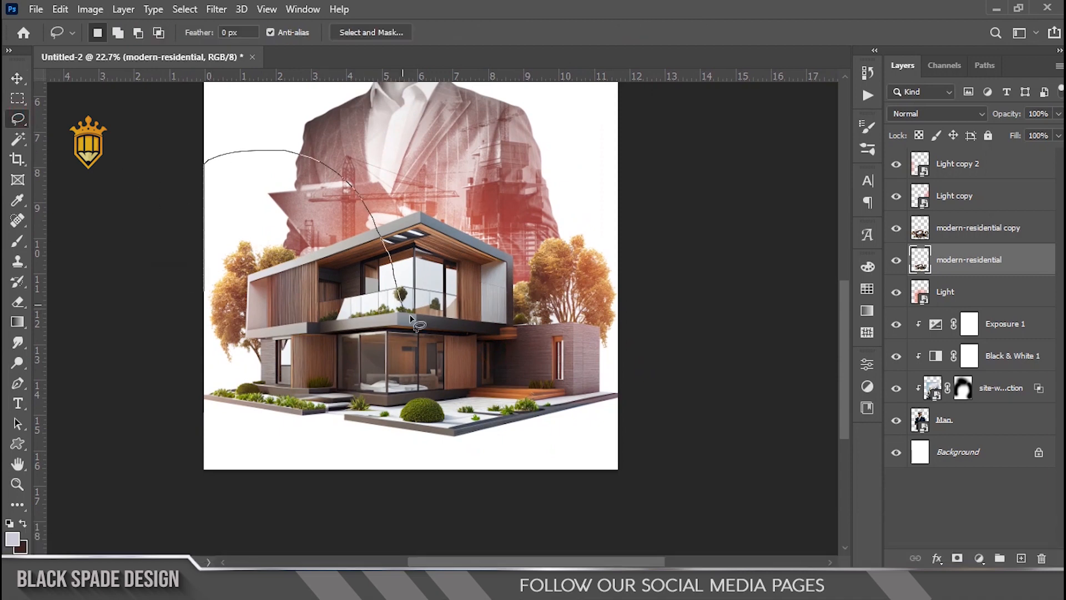
mouse_move(638, 486)
mouse_down()
mouse_move(183, 439)
mouse_move(119, 326)
mouse_up()
key(Delete)
click(232, 309)
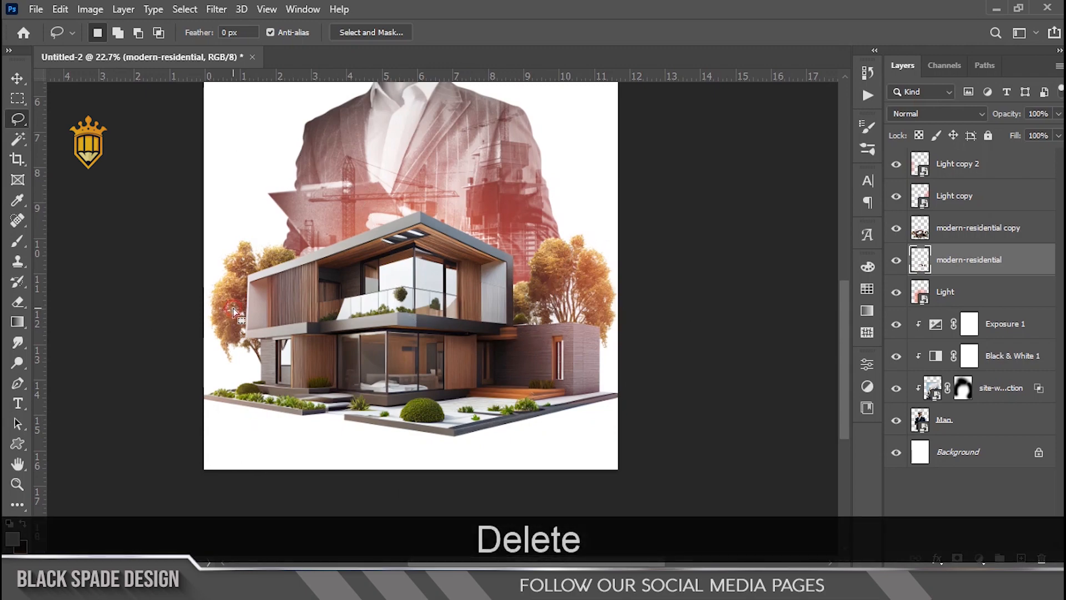
scroll(401, 310, up, 4)
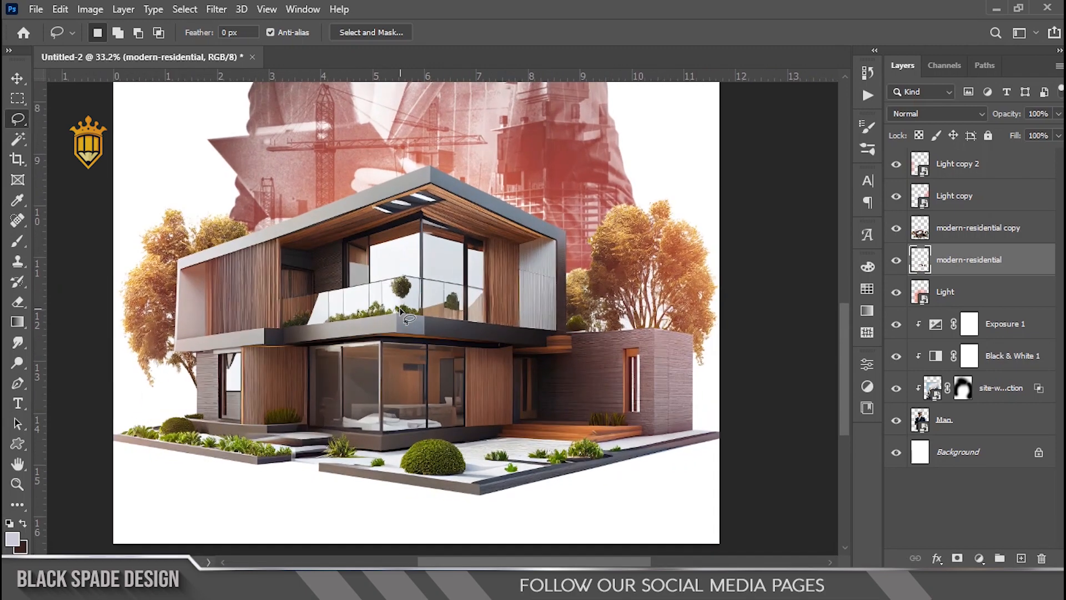
key(v)
scroll(401, 310, down, 6)
scroll(415, 421, up, 4)
key(space)
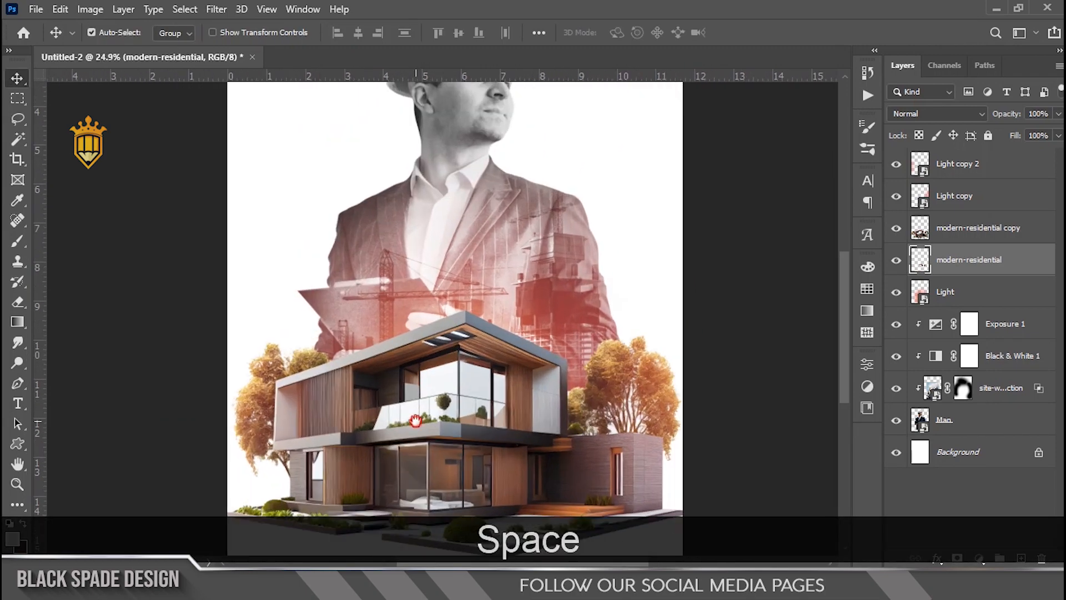
drag(416, 420, 372, 316)
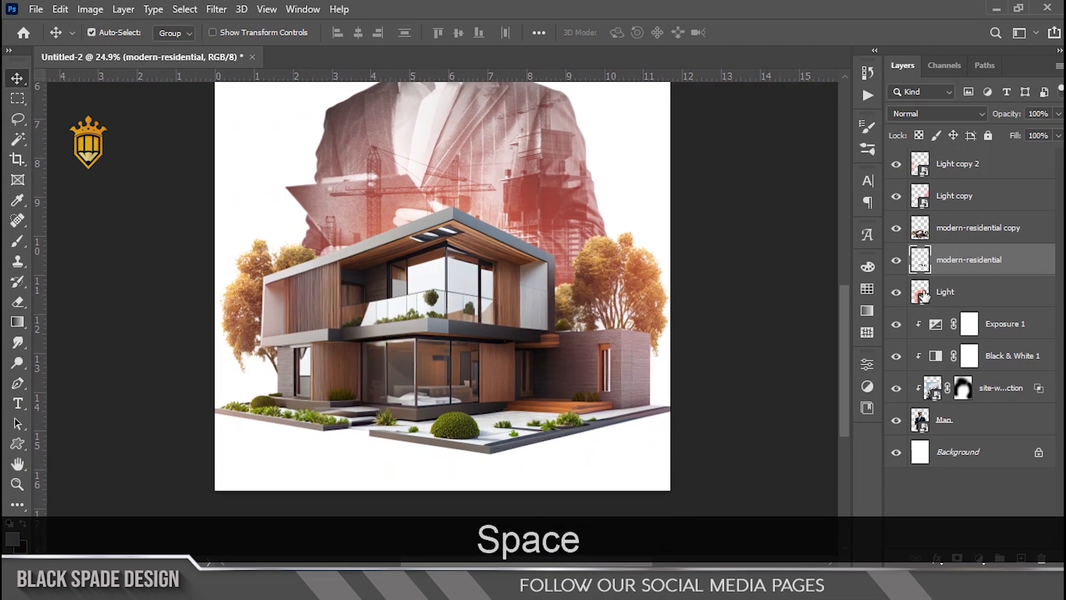
click(962, 293)
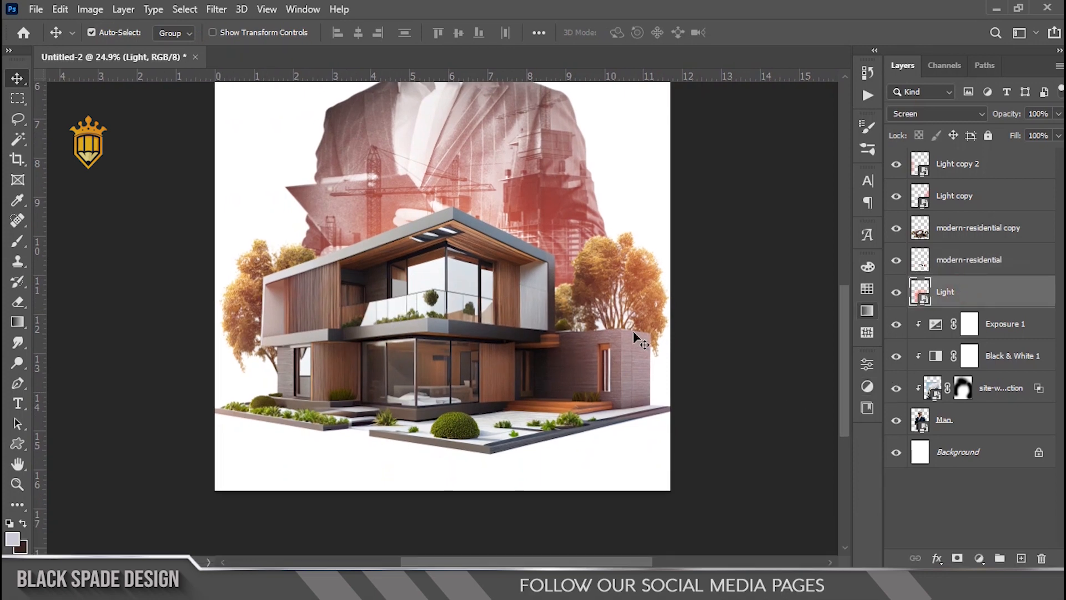
scroll(510, 307, down, 2)
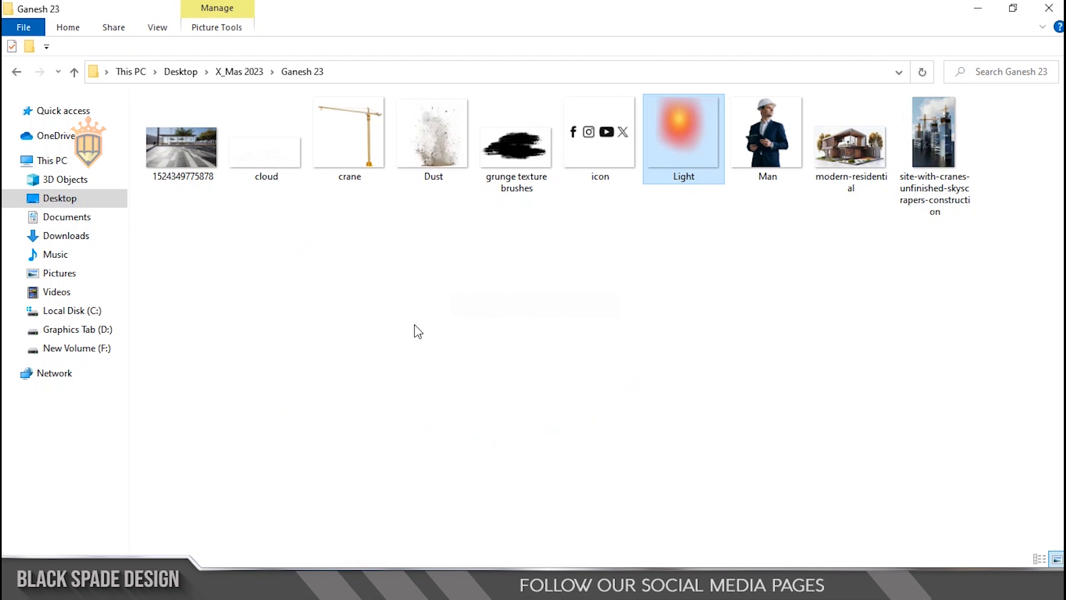
drag(184, 167, 519, 444)
drag(469, 218, 472, 301)
drag(642, 251, 662, 244)
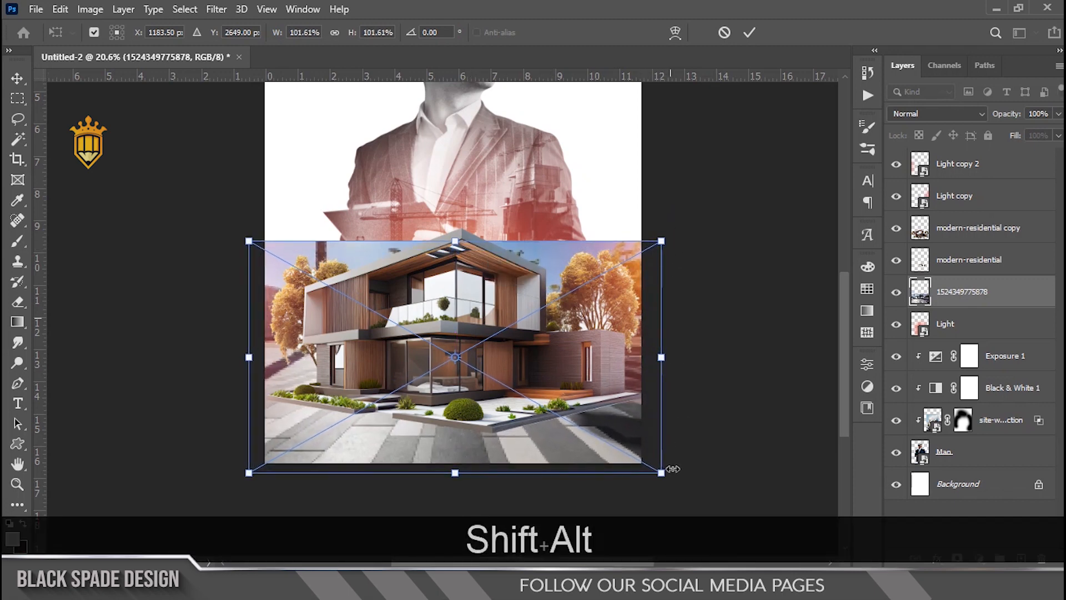
Distort the pavement image into a perspective trapezoid, with the lower corners spread beyond the page and the upper corners lowered behind the house.
drag(661, 473, 751, 490)
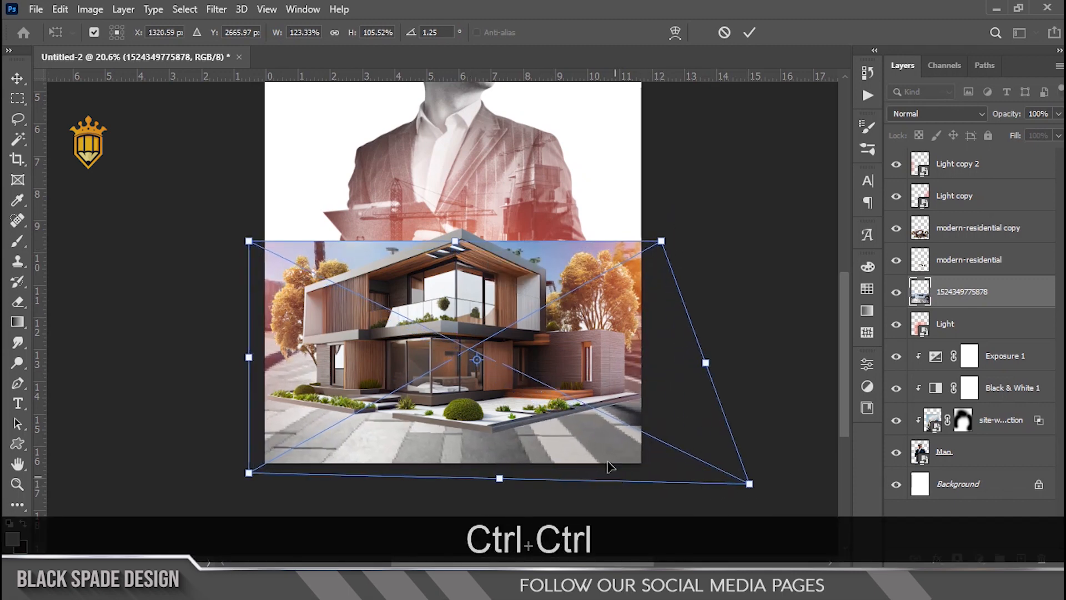
drag(249, 473, 160, 487)
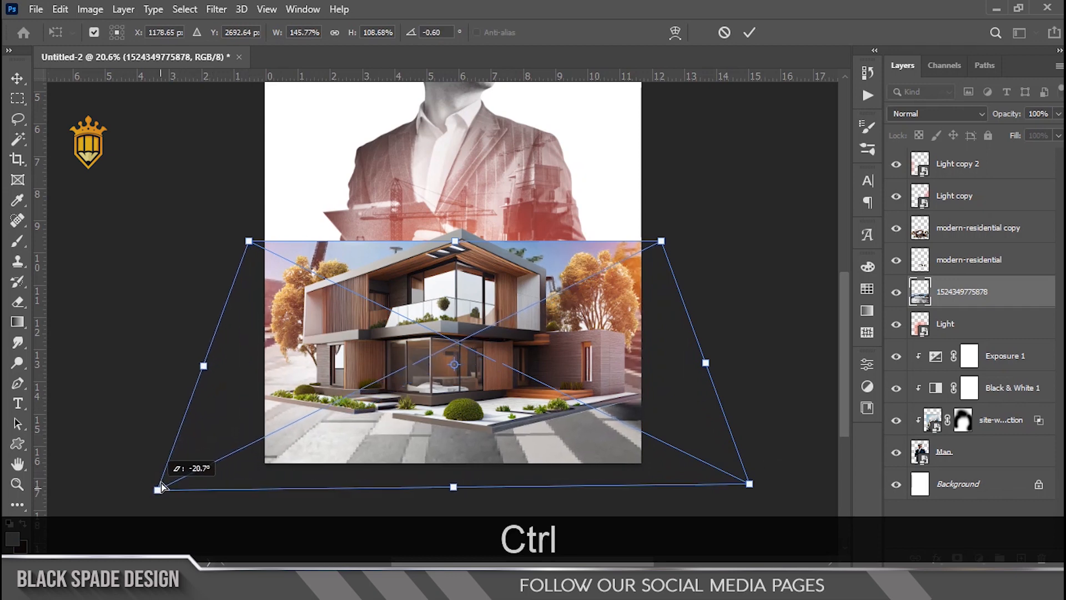
drag(674, 245, 641, 312)
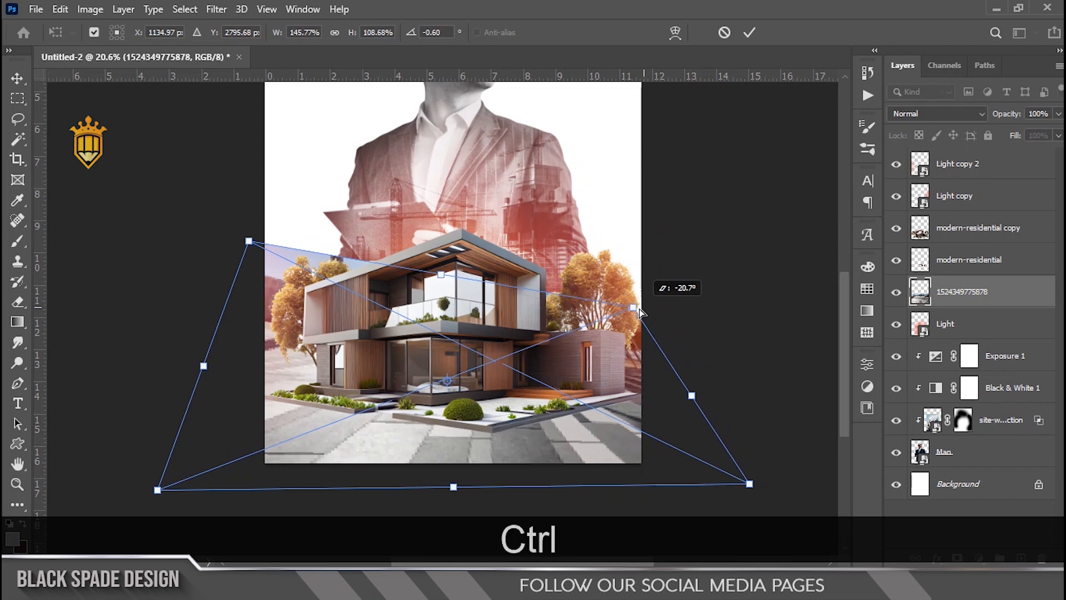
drag(248, 242, 250, 313)
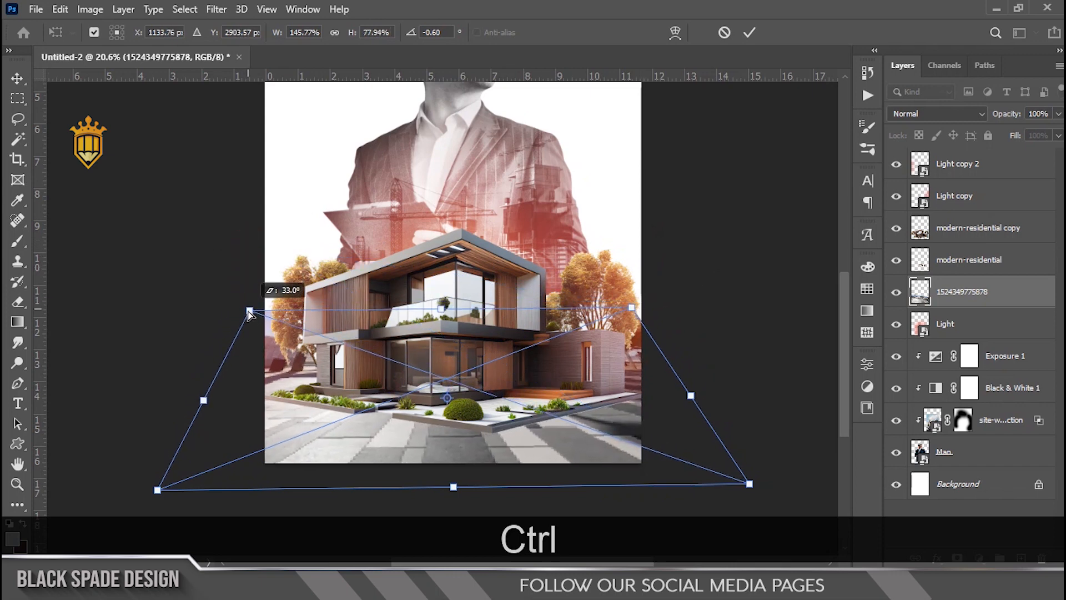
drag(631, 307, 650, 297)
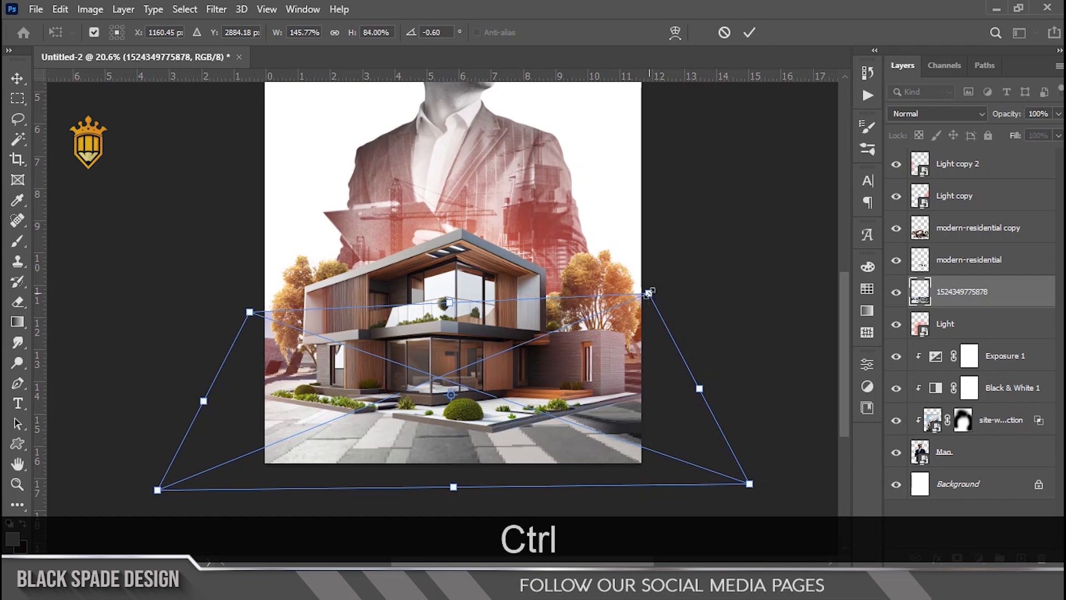
key(Return)
scroll(545, 435, up, 7)
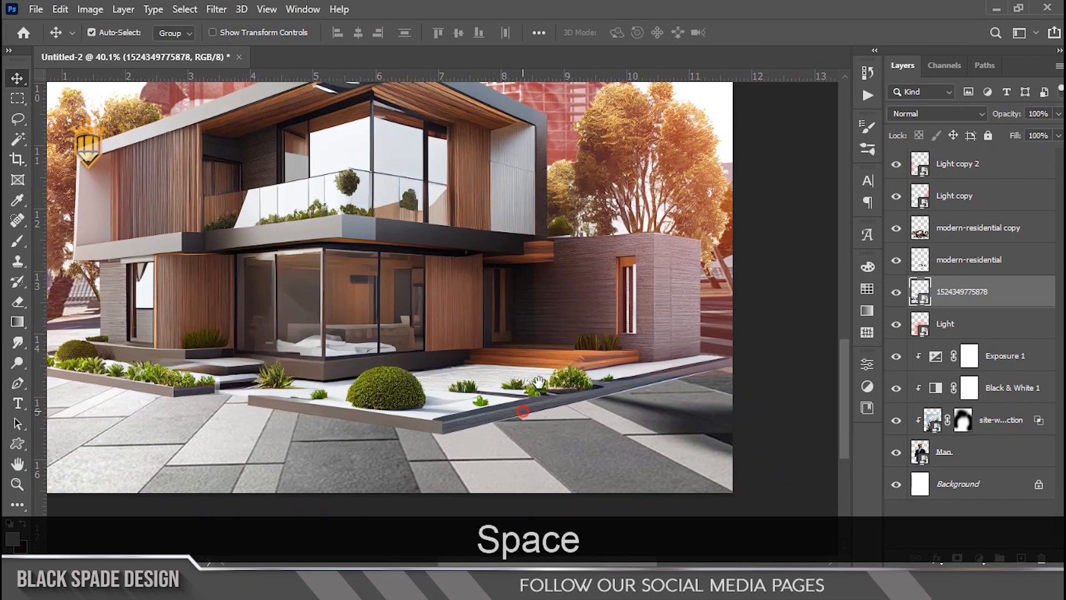
drag(519, 409, 561, 364)
scroll(561, 363, down, 4)
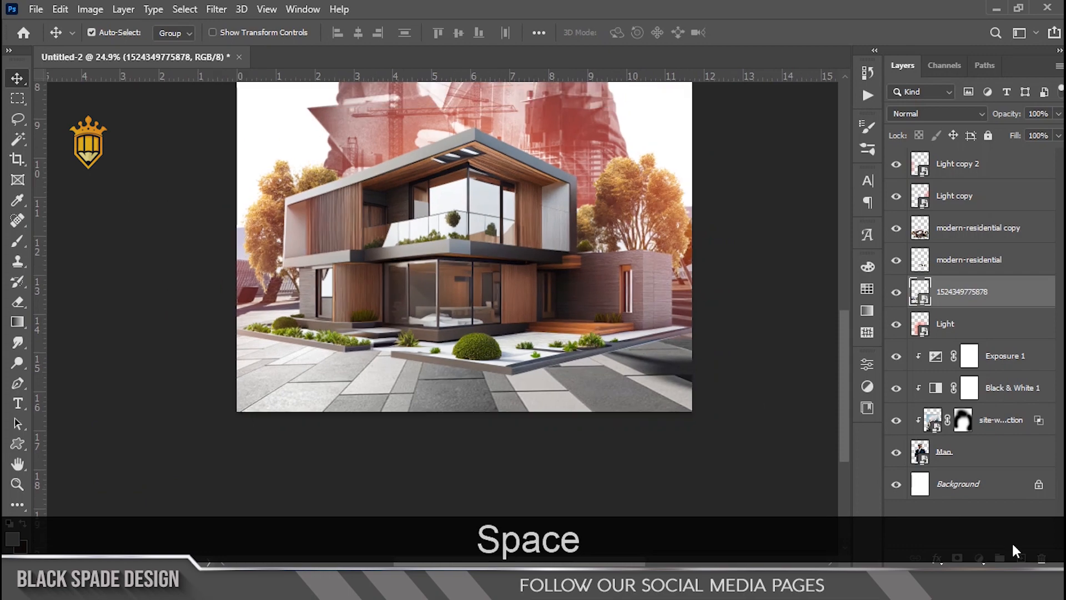
click(958, 559)
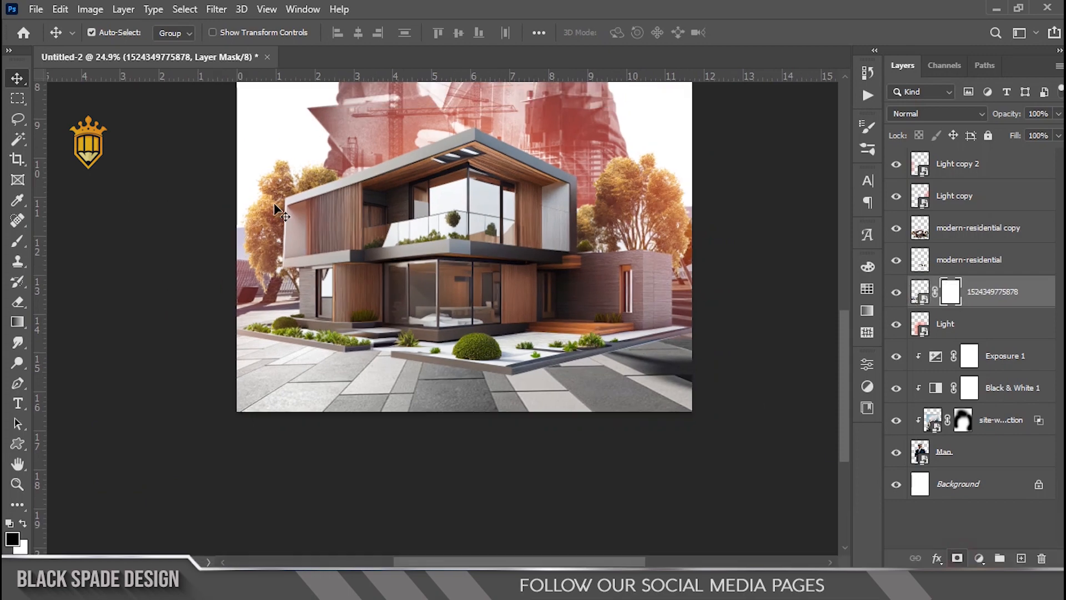
Lasso the pavement image's background scenery behind the house and trees, above the ground line, and fill that area of the mask with black.
click(18, 123)
scroll(650, 309, up, 15)
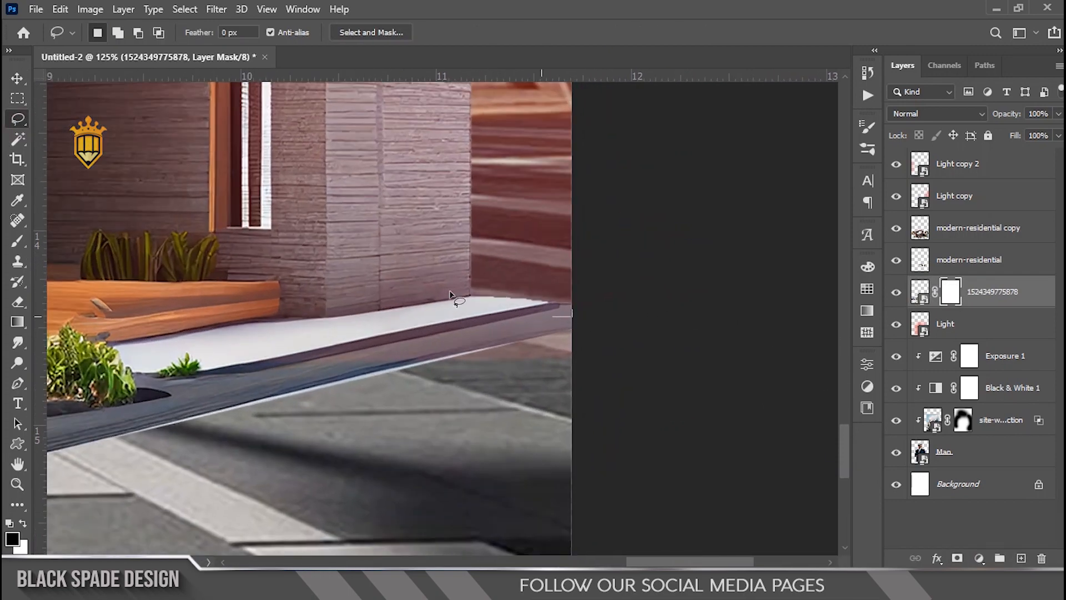
scroll(622, 166, down, 5)
mouse_move(629, 97)
mouse_down()
mouse_move(615, 158)
mouse_move(678, 326)
mouse_up()
scroll(680, 321, down, 10)
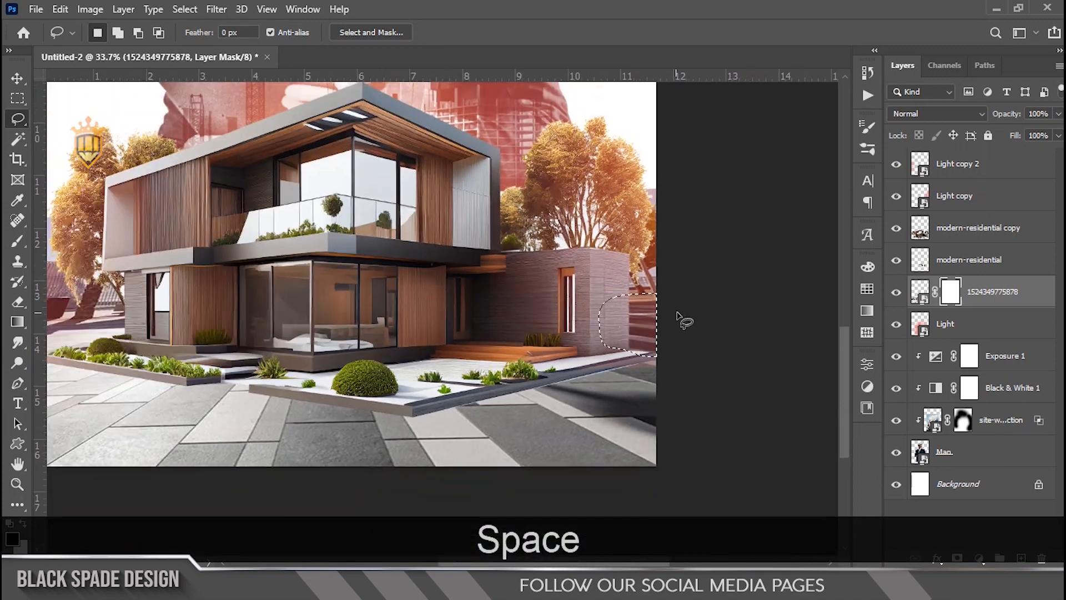
mouse_move(610, 134)
mouse_down()
mouse_move(722, 219)
mouse_move(680, 288)
mouse_move(714, 266)
mouse_up()
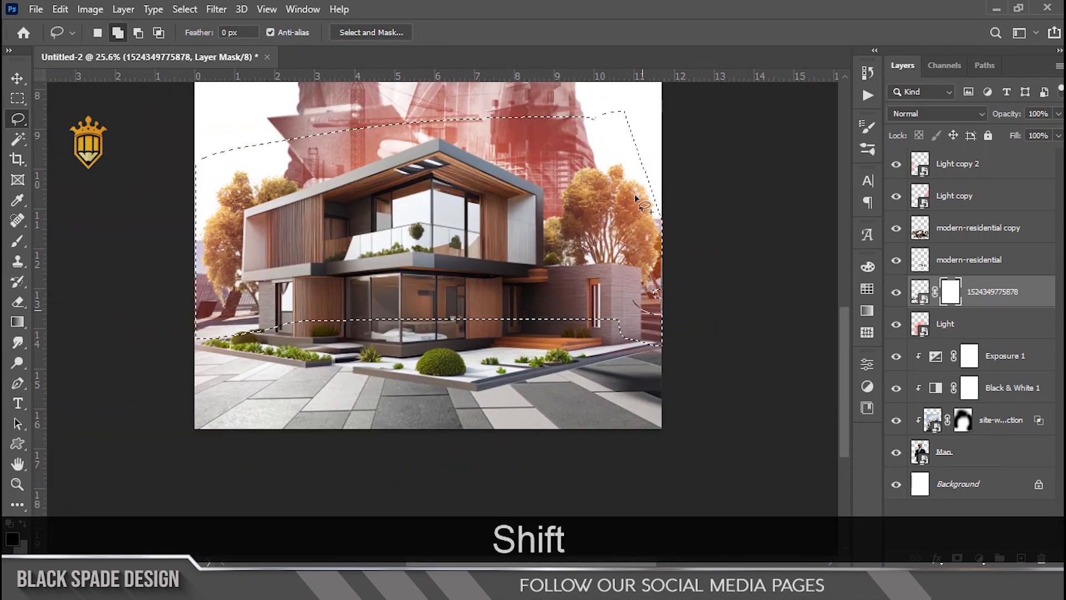
key(Delete)
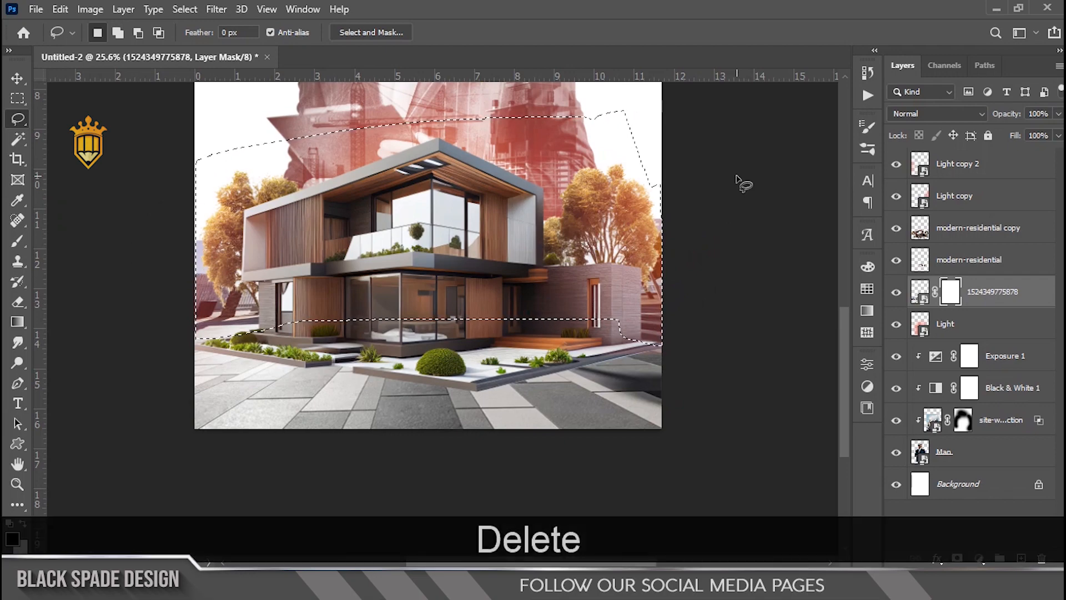
key(x)
key(Delete)
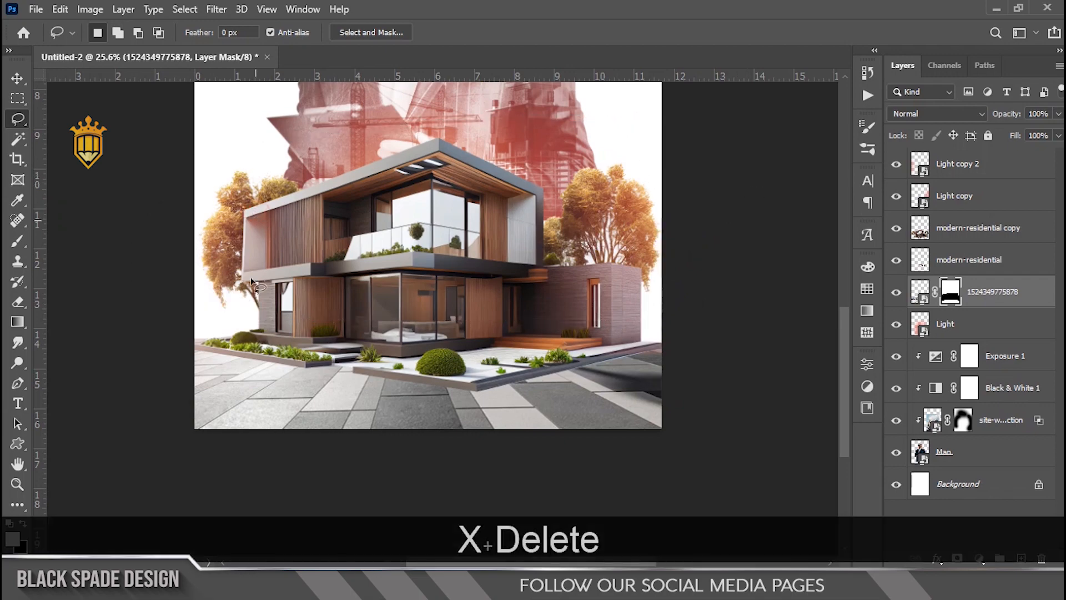
Lasso the leftover strip of the pavement image behind the house's left-hand planter, mask it out, and clear the selection.
scroll(220, 357, up, 9)
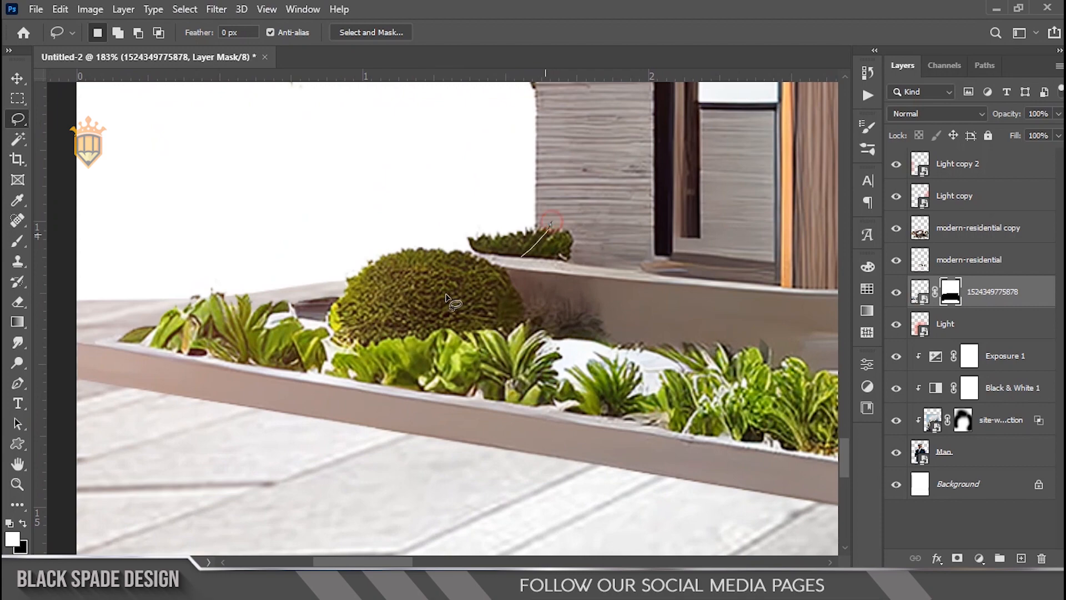
key(Delete)
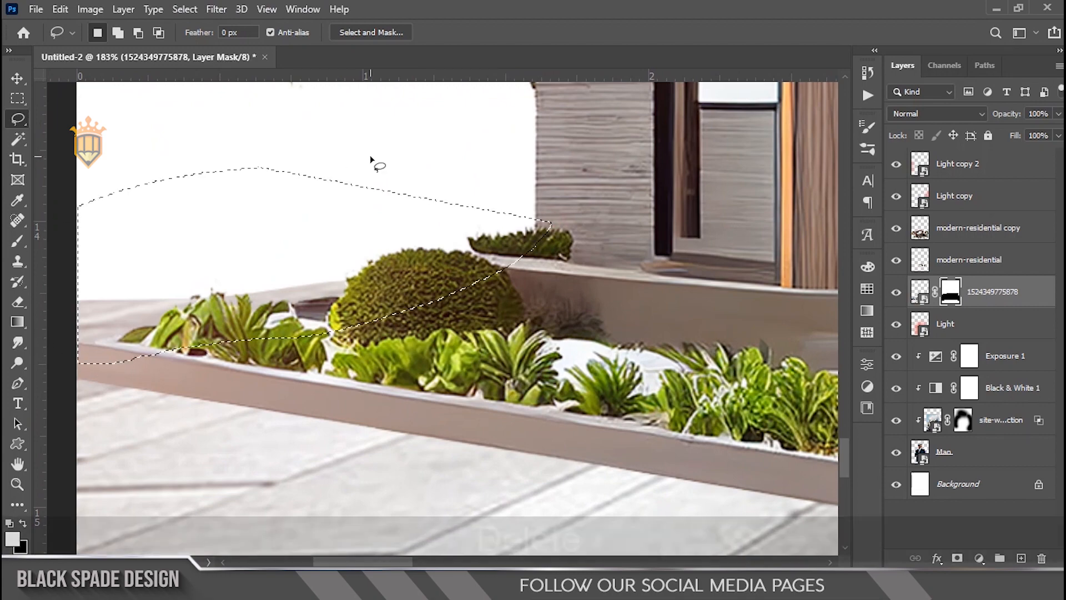
click(371, 160)
scroll(371, 160, down, 12)
key(space)
drag(450, 174, 391, 383)
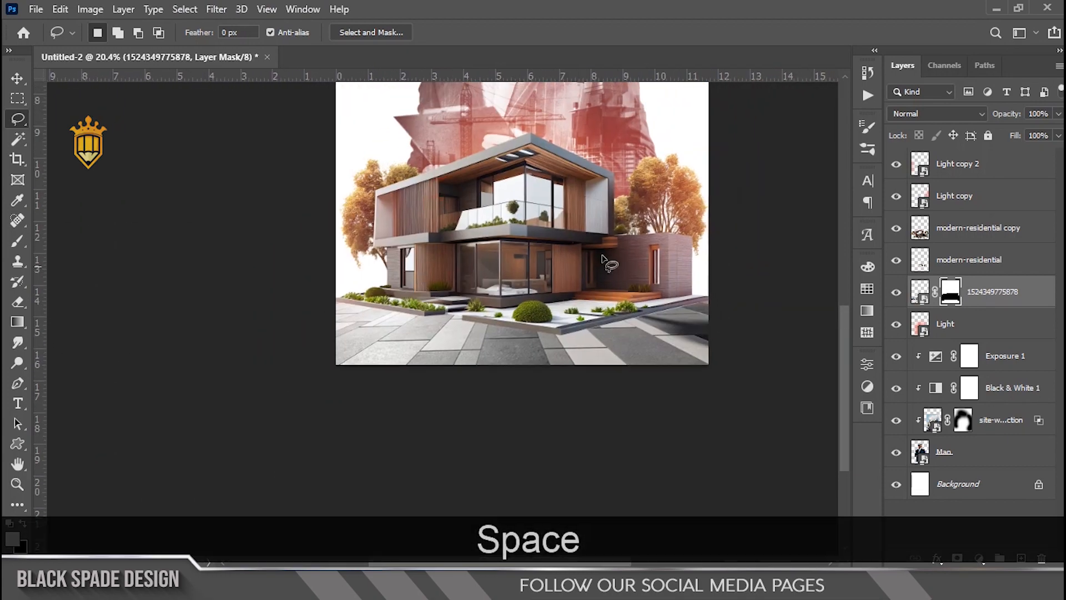
scroll(616, 258, up, 3)
scroll(616, 257, down, 5)
scroll(452, 426, up, 2)
key(space)
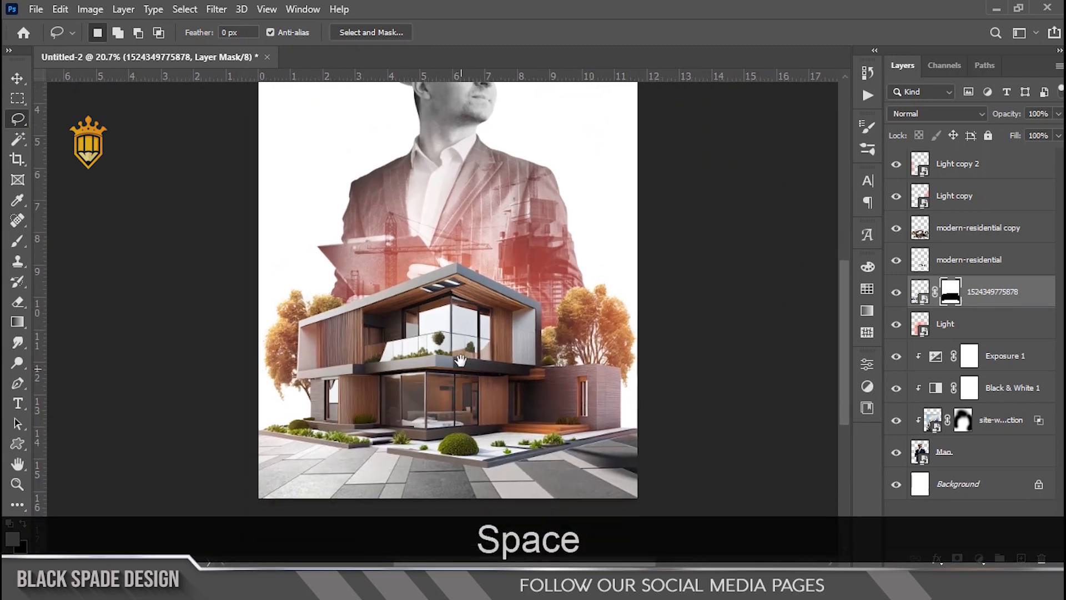
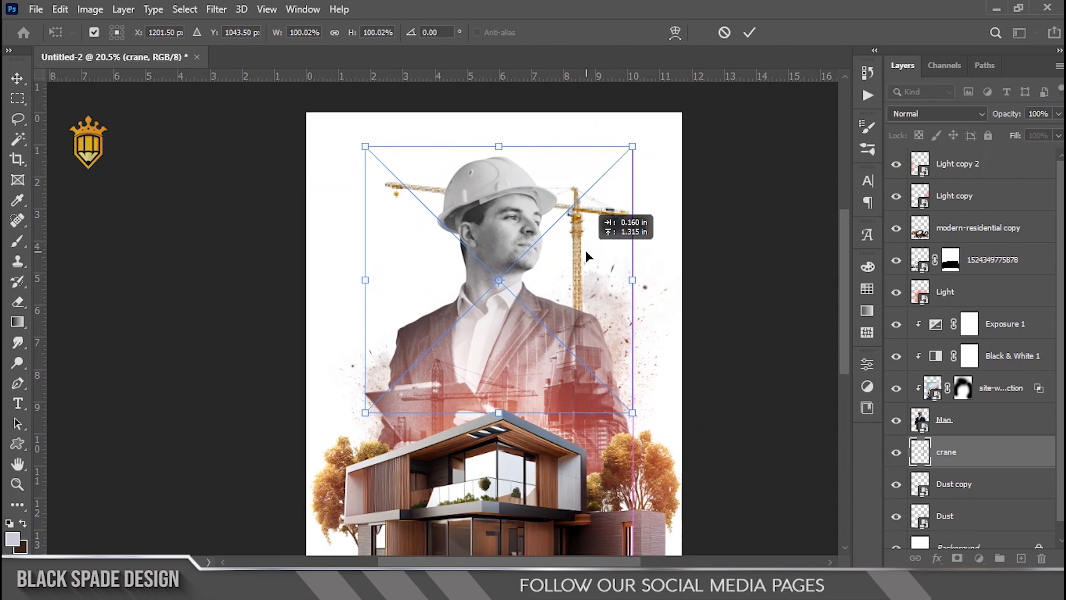
Scale the crane layer to 108.06% and place it behind the man's head with its tower rising from his right-hand shoulder in the picture.
drag(365, 148, 335, 138)
drag(572, 221, 575, 241)
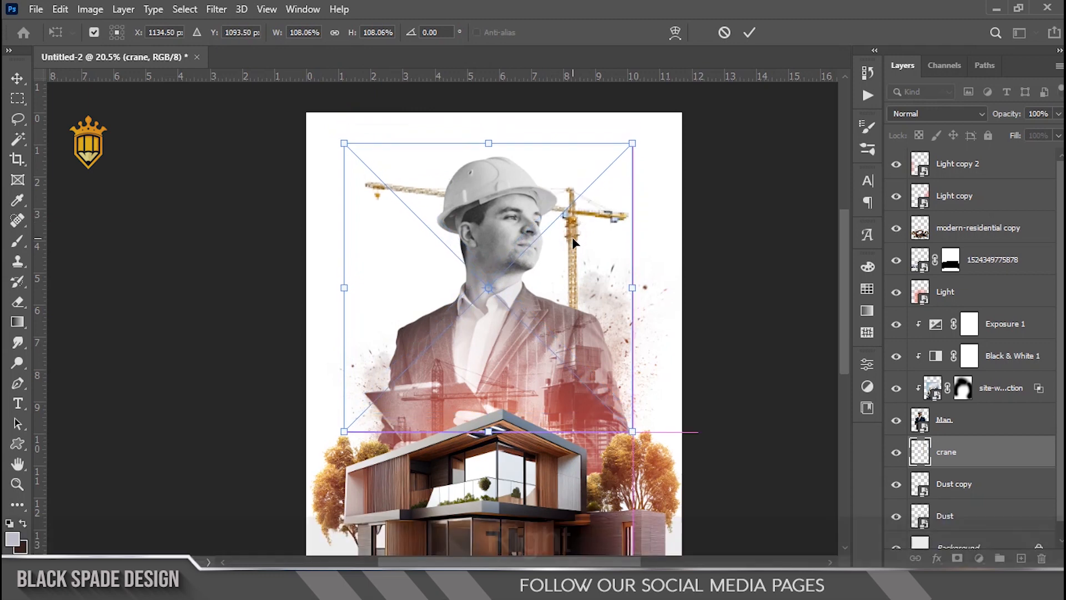
key(Right)
key(Right)
key(Right)
key(Right)
key(Return)
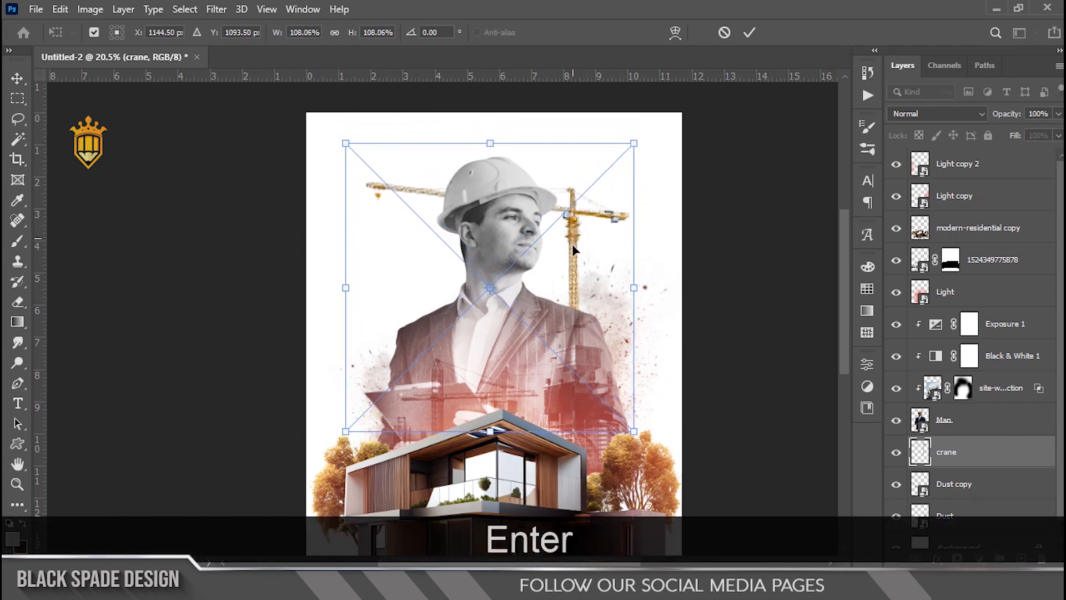
Nudge the crane to the right so its tower lines up with the crane tower inside the man's jacket.
scroll(582, 300, up, 2)
key(Right)
key(Right)
key(Right)
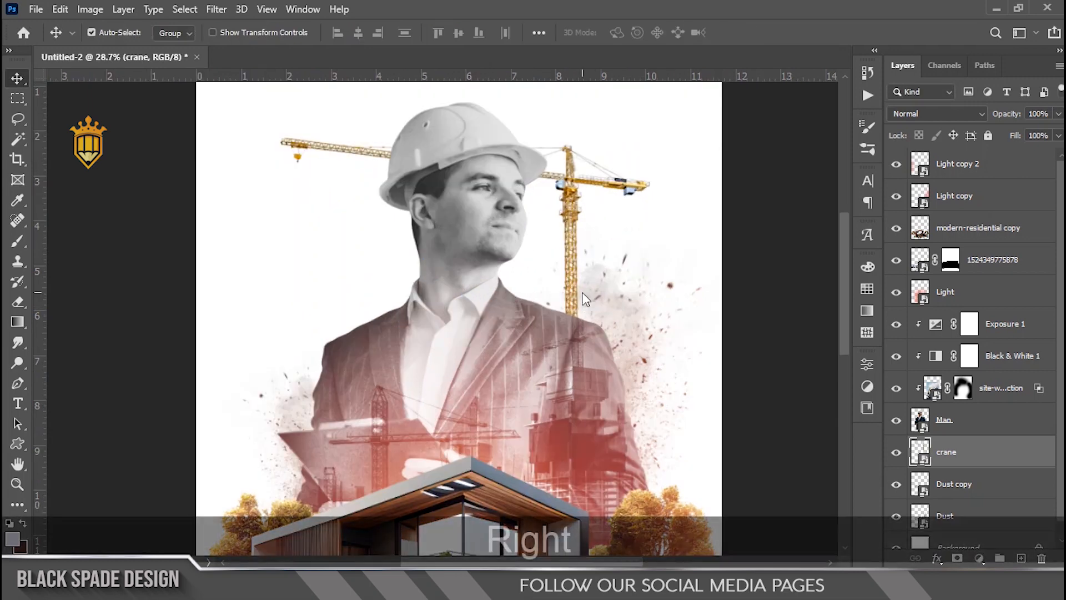
scroll(573, 270, up, 3)
key(Right)
key(Right)
key(Right)
key(Right)
key(Right)
key(Right)
key(Right)
key(Right)
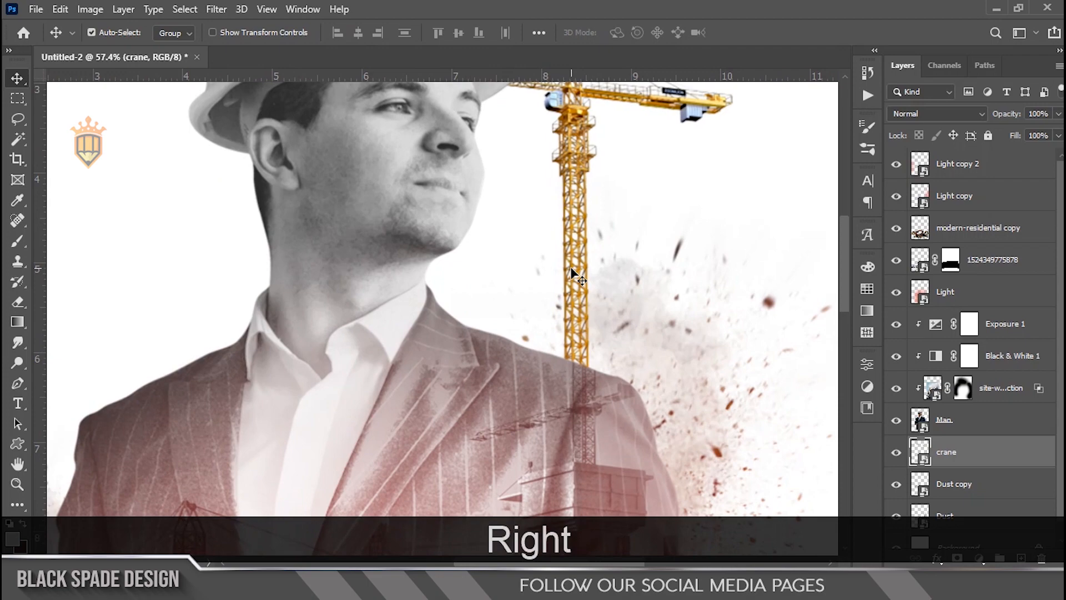
Fine-tune the crane's horizontal alignment with Free Transform and set its layer opacity to 85%.
scroll(573, 272, down, 3)
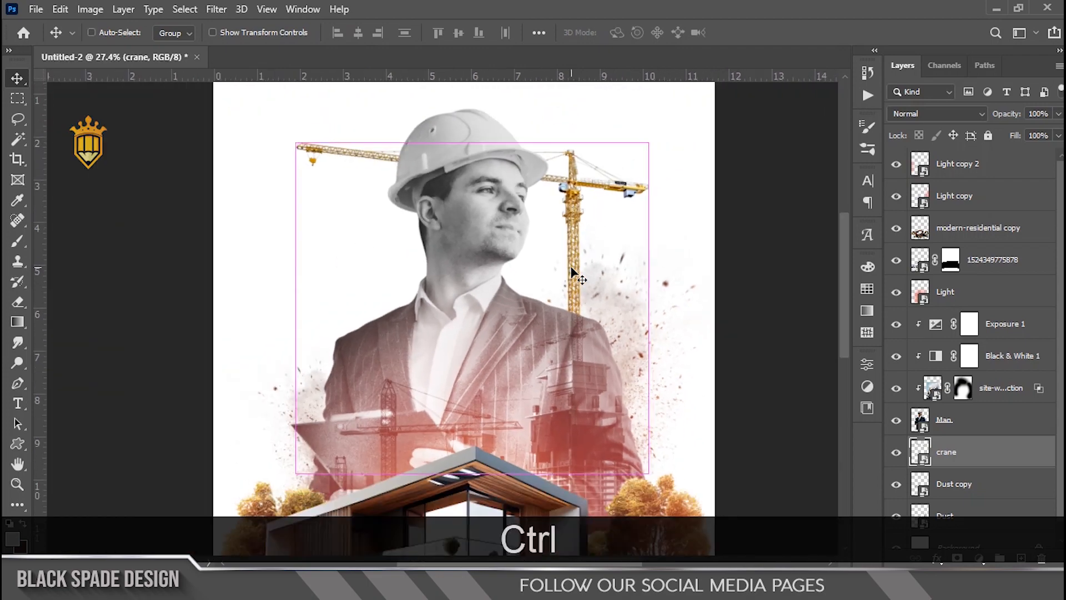
key(ctrl+t)
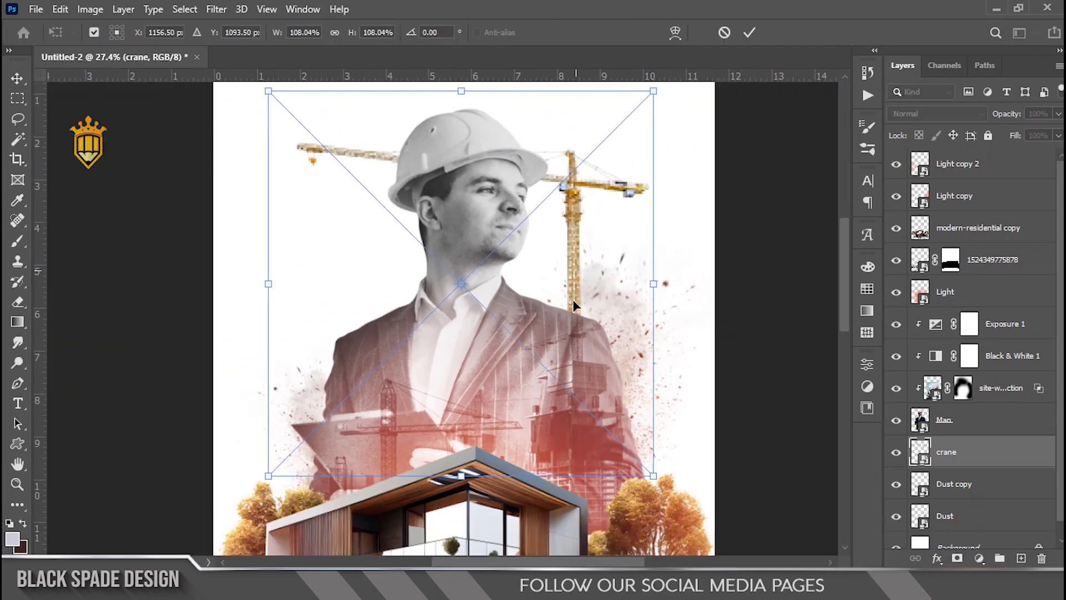
scroll(574, 305, up, 2)
drag(573, 297, 577, 297)
key(Return)
scroll(577, 304, down, 4)
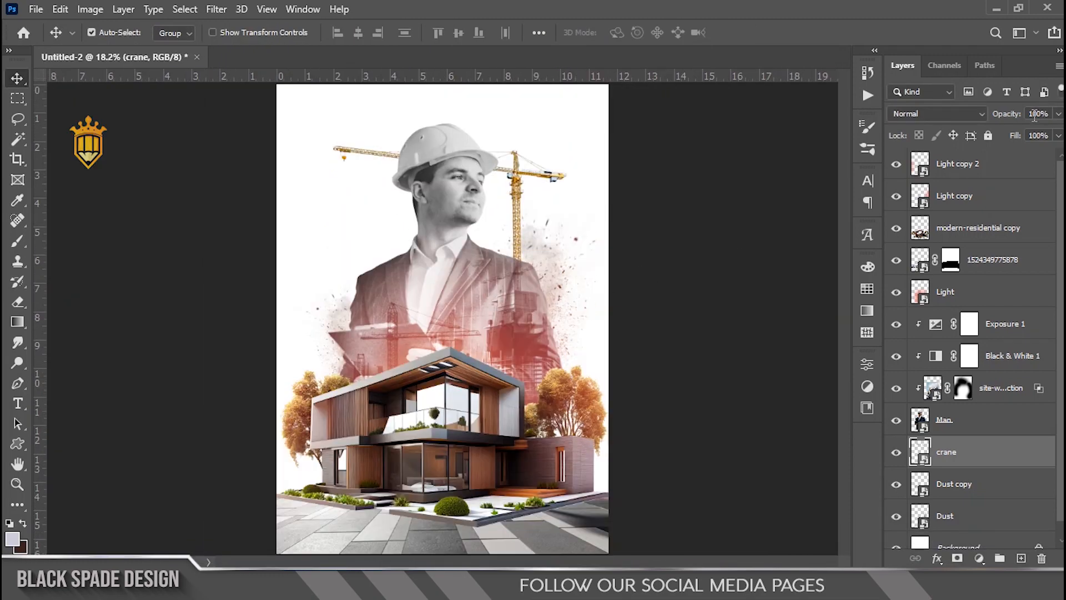
text(85)
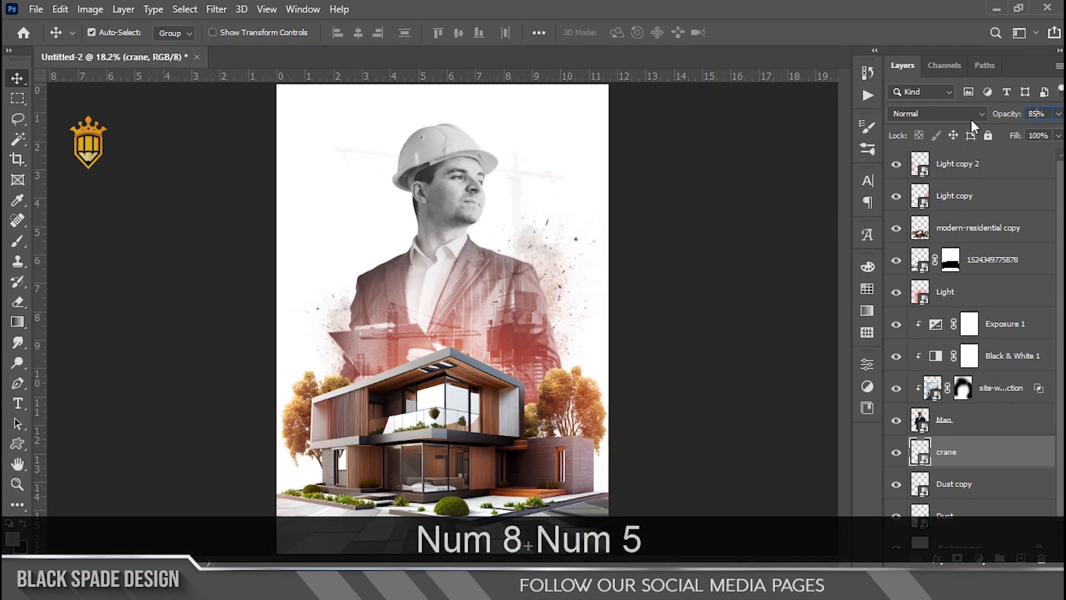
key(Return)
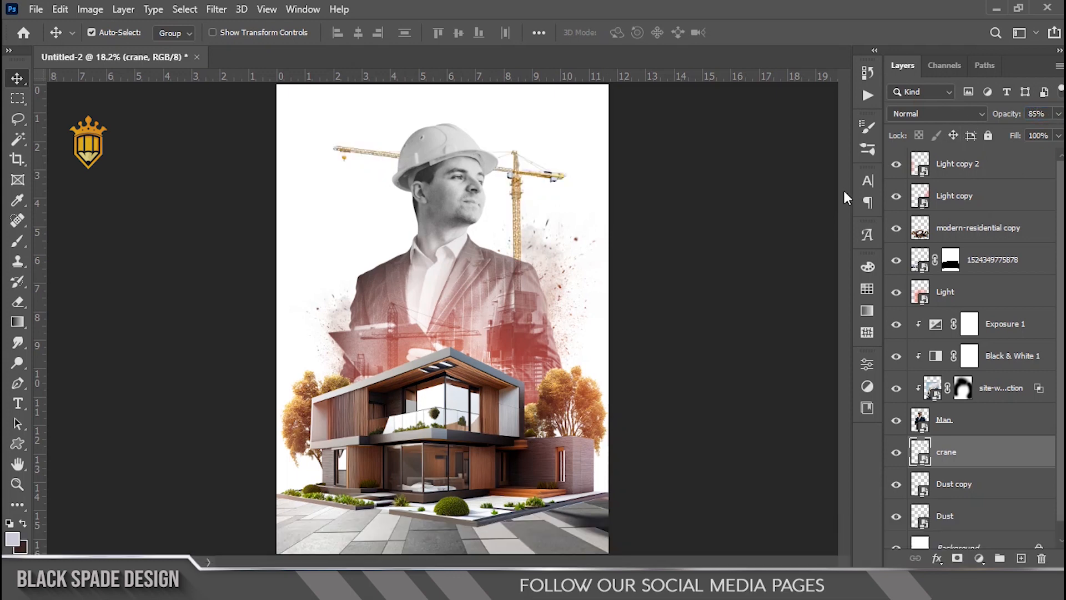
Bring the cloud image from File Explorer into the poster directly above the modern-residential copy layer.
click(460, 373)
scroll(461, 373, up, 3)
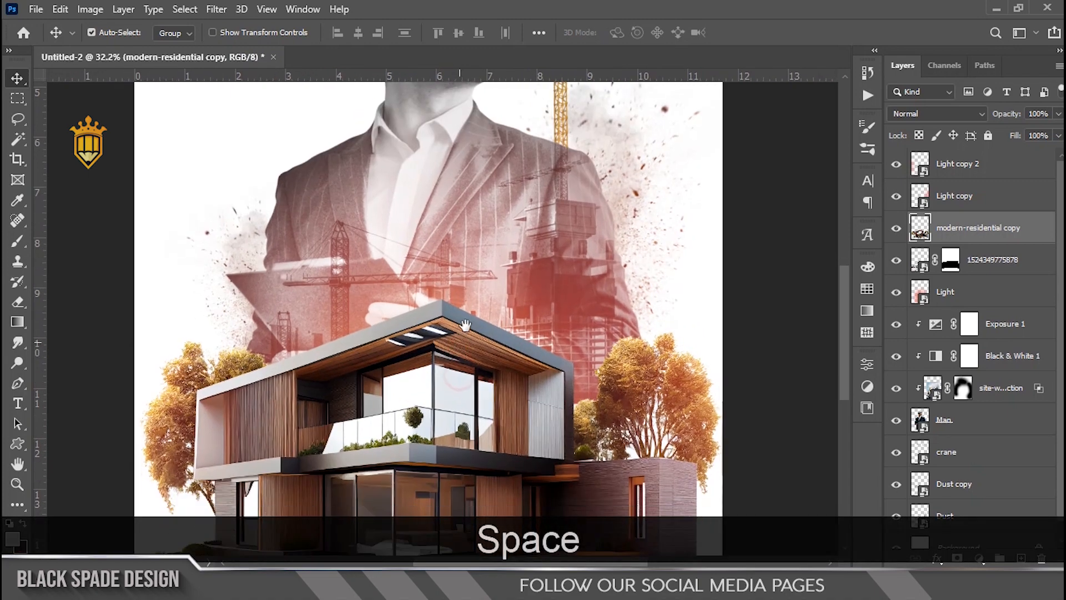
drag(459, 346, 480, 312)
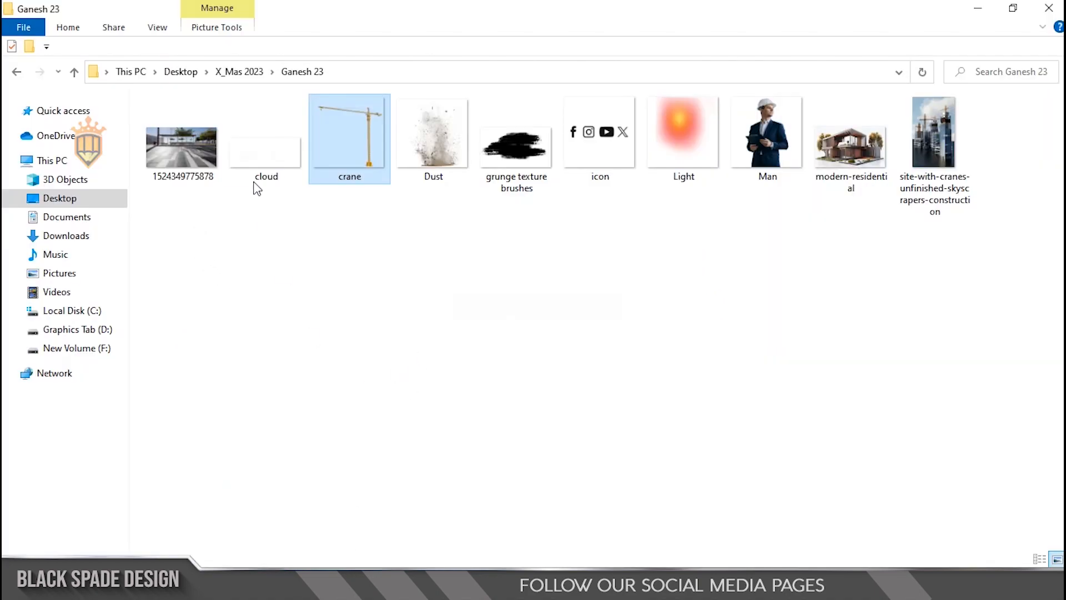
click(253, 160)
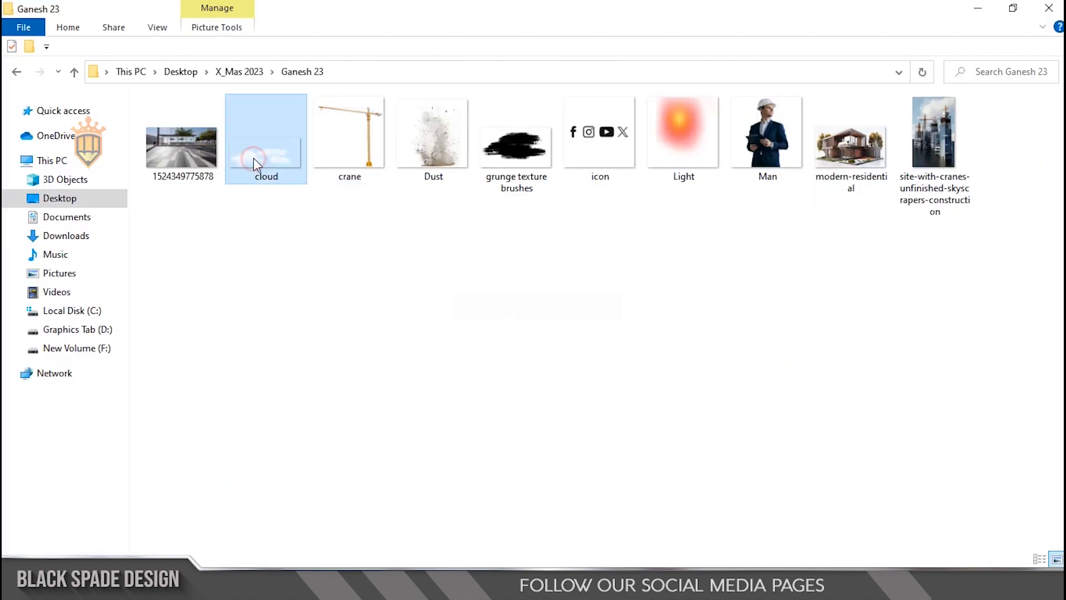
drag(266, 162, 487, 307)
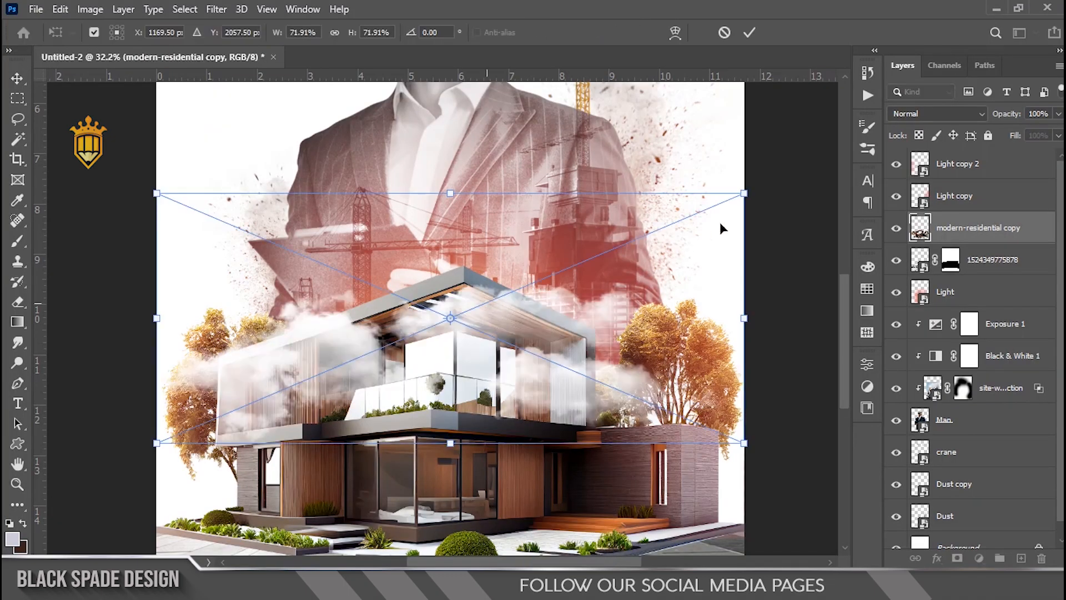
Scale the cloud image down to about 28% and place it over the man's jacket, just above the peak of the house roof.
drag(743, 194, 581, 283)
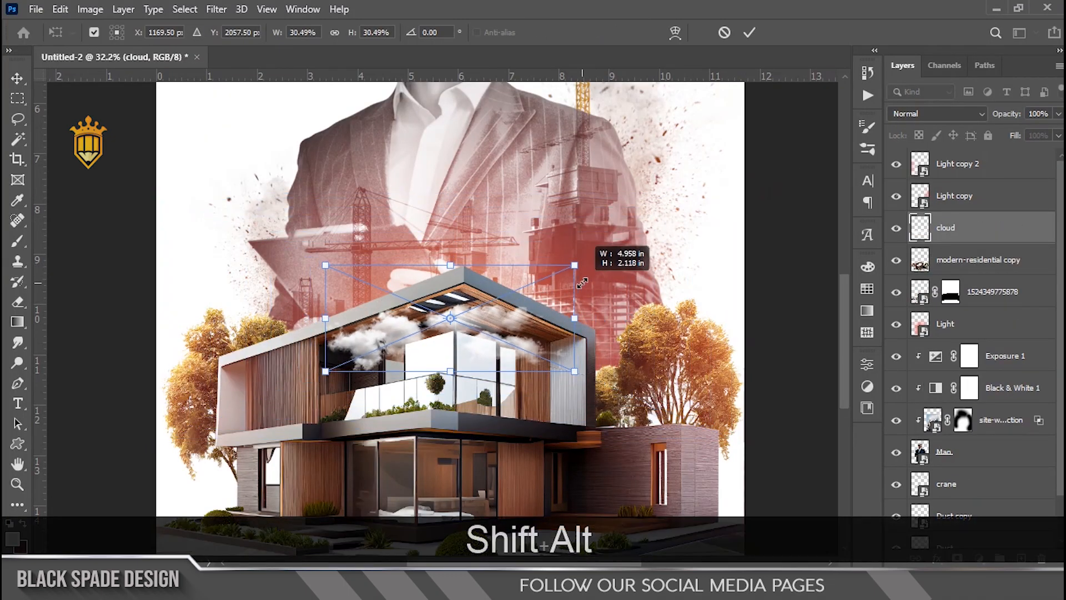
drag(487, 340, 487, 252)
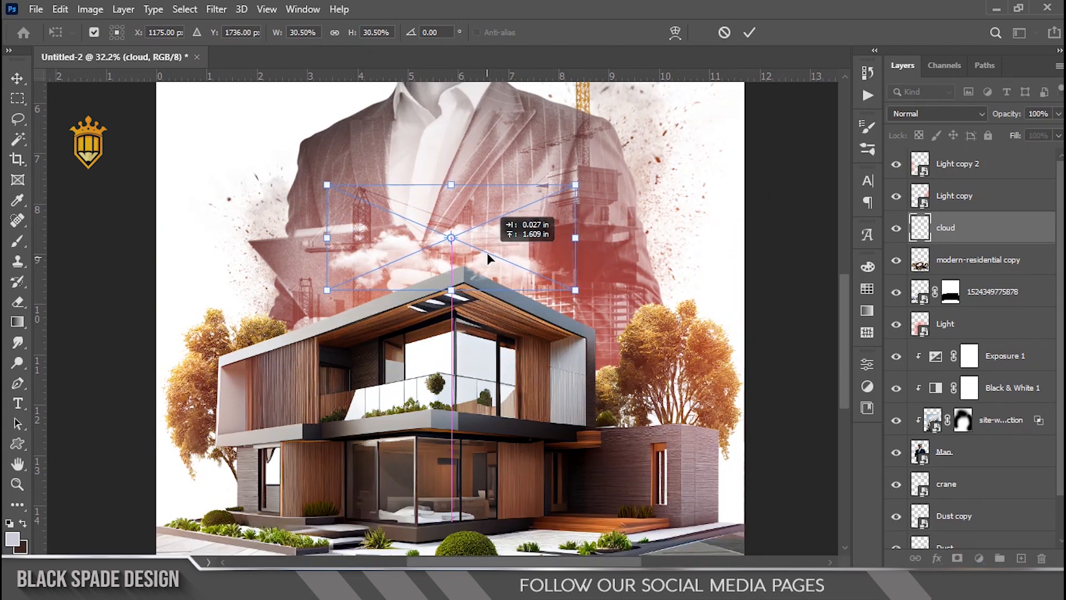
drag(575, 186, 564, 182)
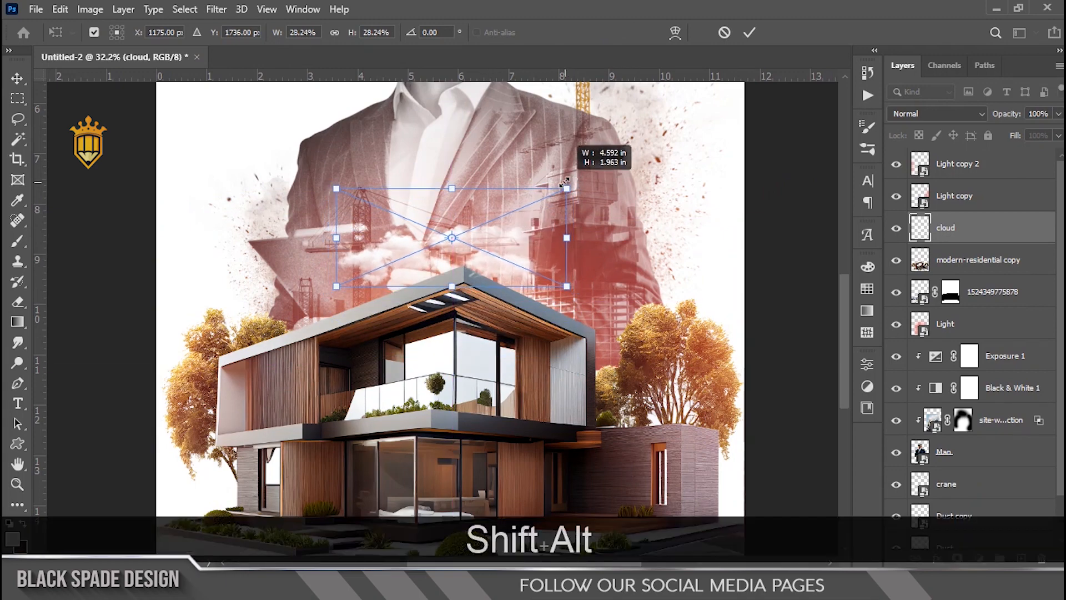
key(Return)
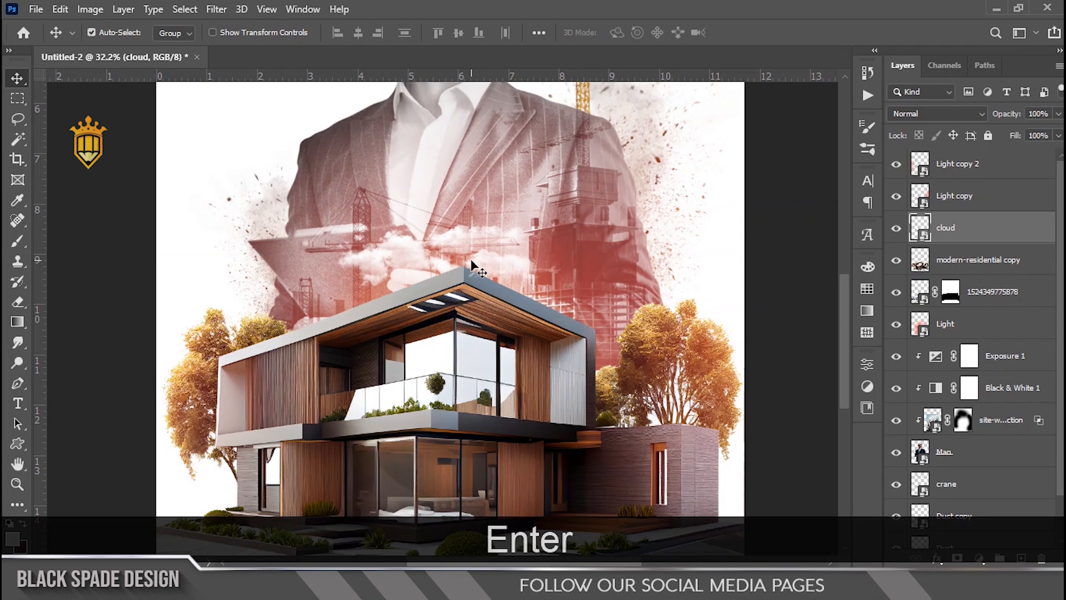
Add the title "Engineers Day" in white 94 pt Thesignature across the man's jacket, on a new text layer above all others.
scroll(471, 261, down, 8)
scroll(469, 338, up, 4)
key(space)
drag(444, 339, 472, 386)
scroll(442, 303, up, 3)
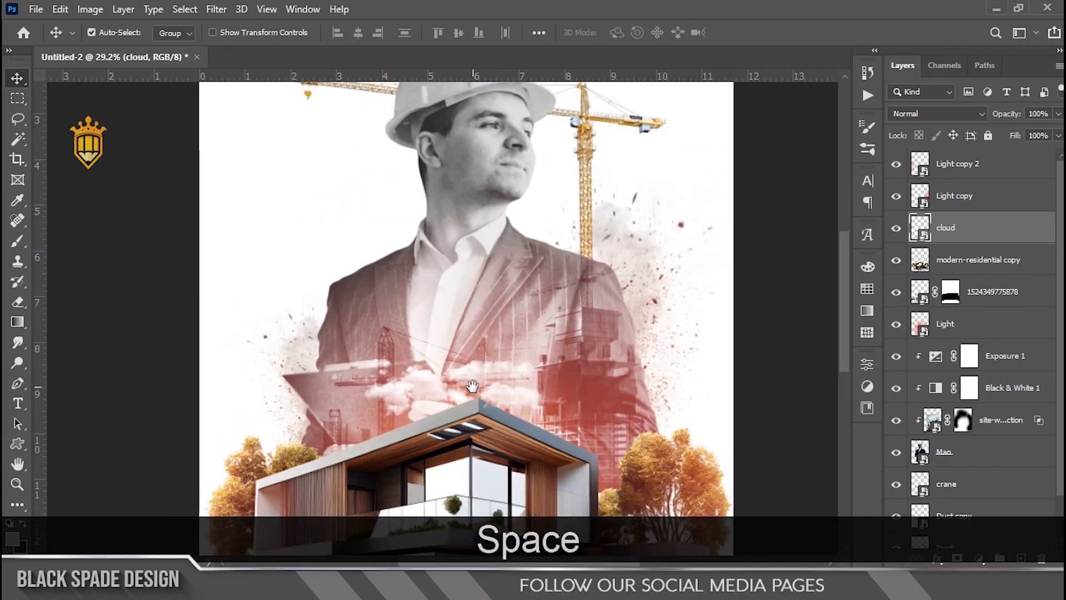
click(938, 167)
scroll(454, 344, up, 3)
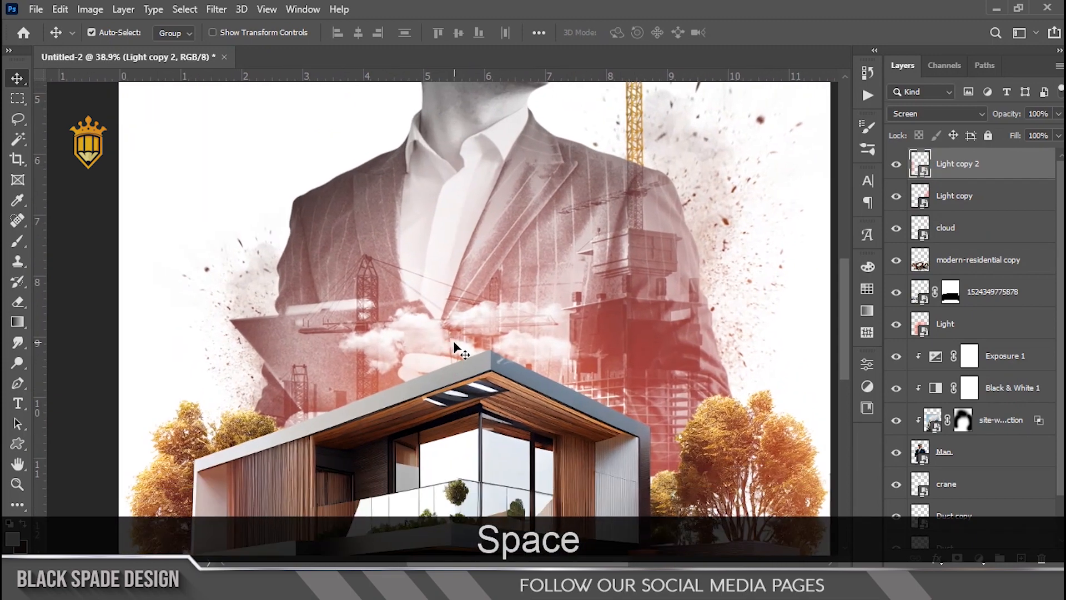
key(t)
click(462, 318)
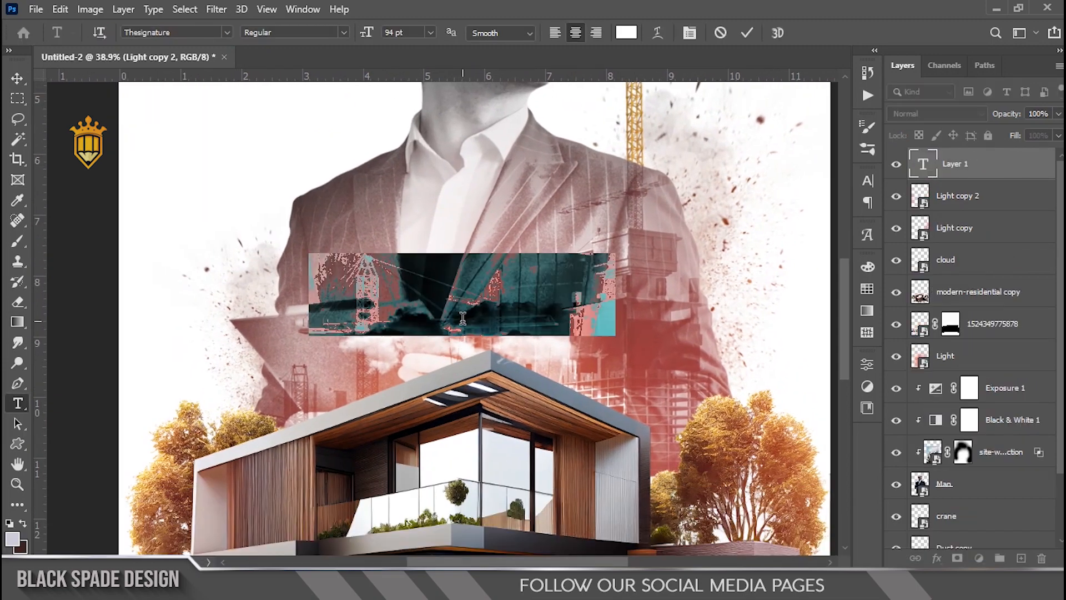
text(E)
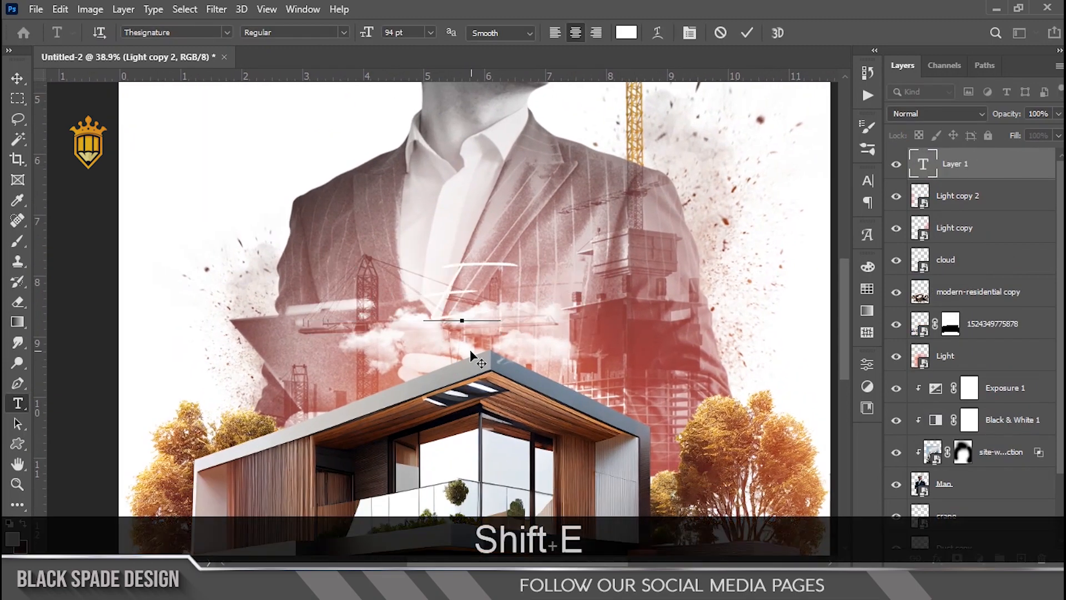
text(ngin)
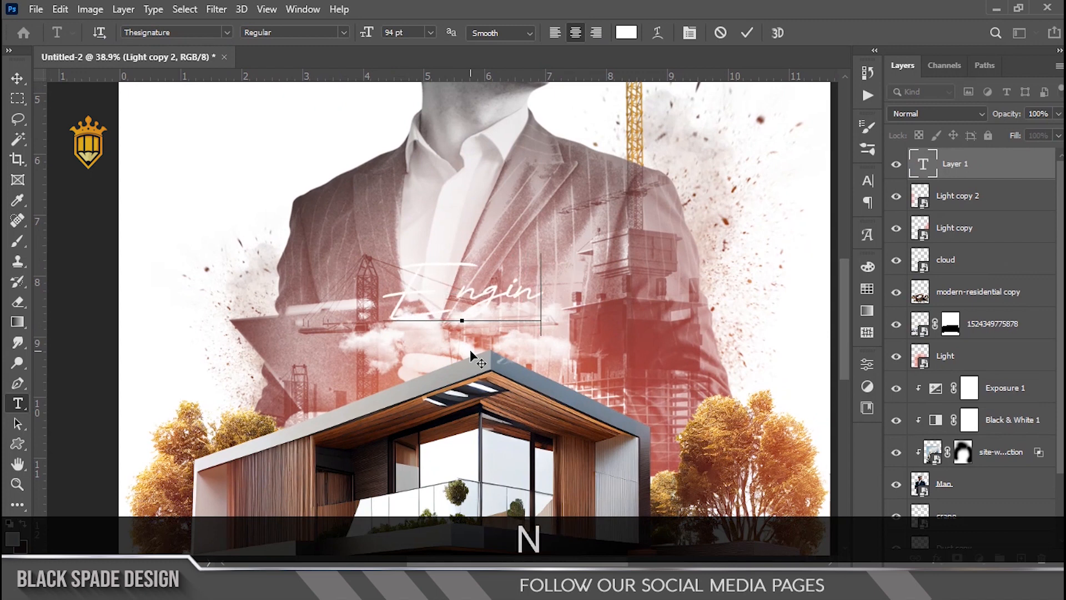
text(eers )
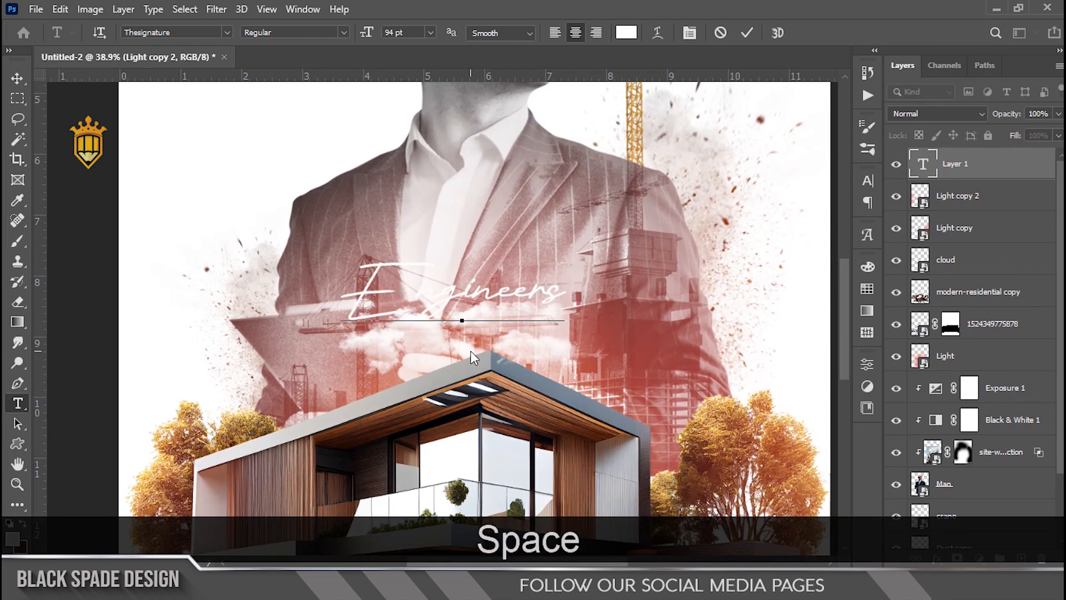
text(Day)
key(ctrl+a)
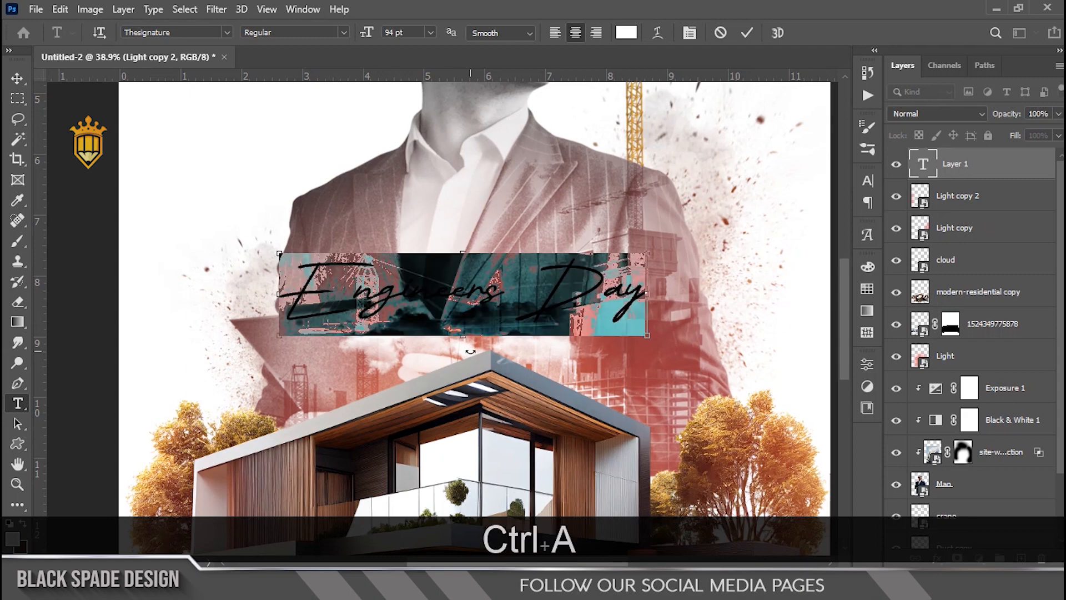
click(747, 33)
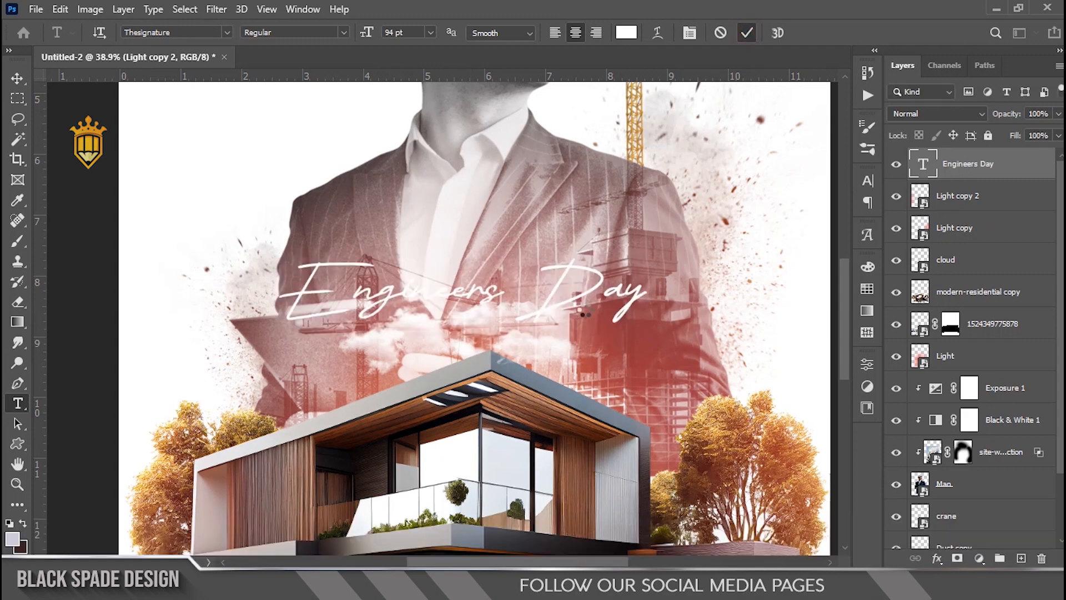
Move the "Engineers Day" title slightly down so it sits over the clouds just above the roof peak.
scroll(585, 306, up, 2)
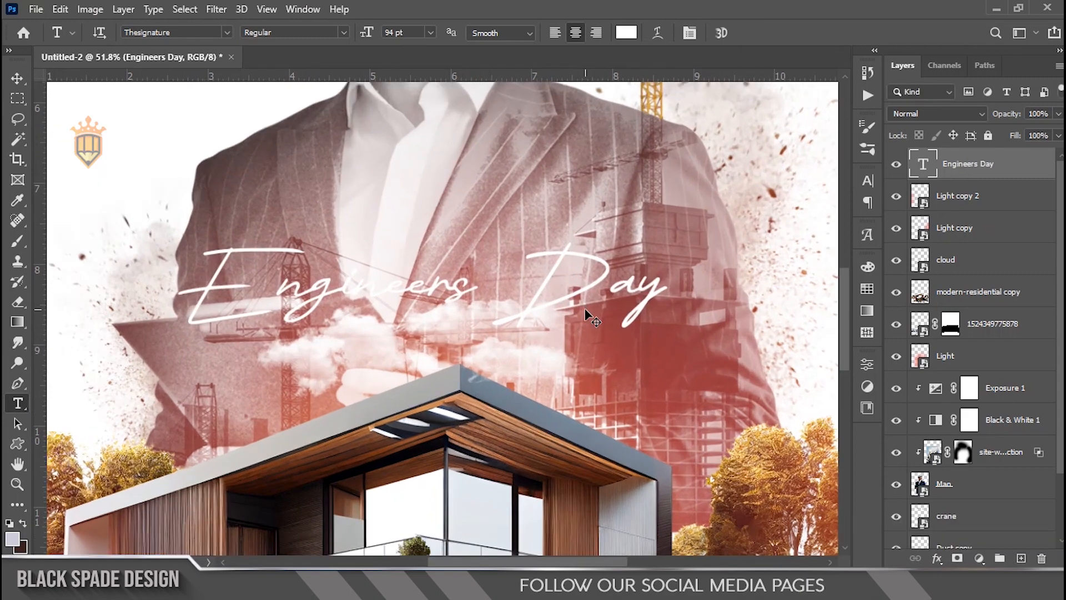
key(v)
drag(653, 293, 660, 325)
Give the title an Overlay drop shadow in colour 220e44 with 100% opacity, 90° angle, 11 px distance and 0 px size.
click(936, 558)
click(941, 549)
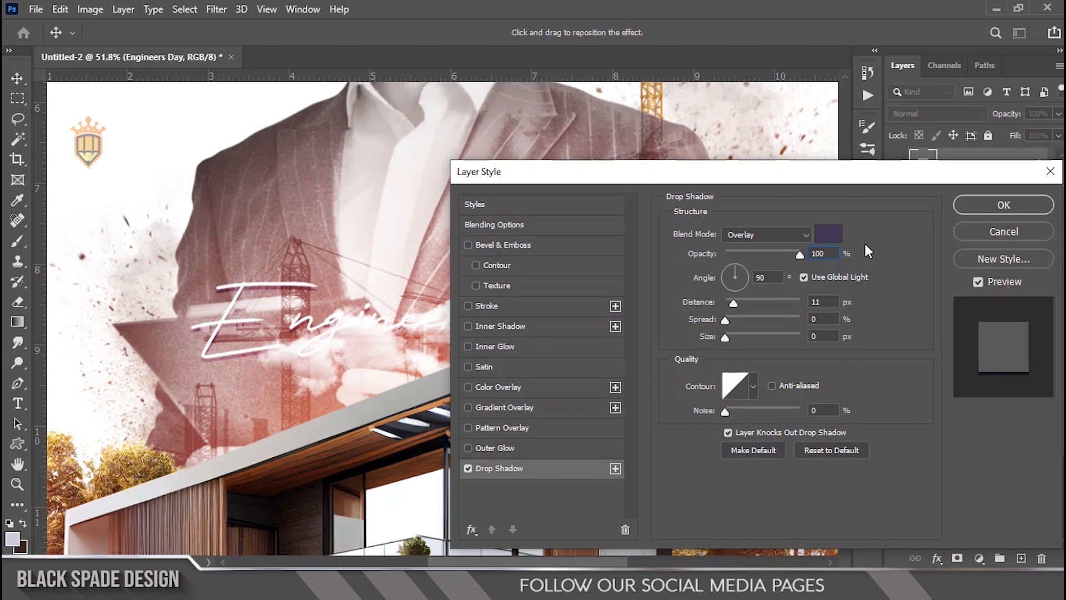
click(828, 233)
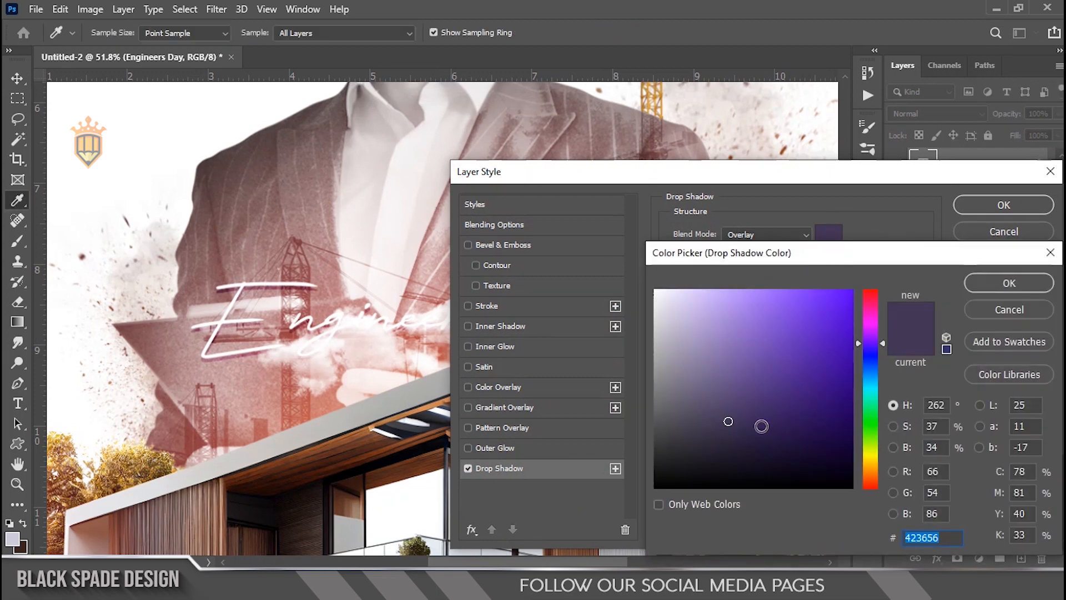
click(809, 434)
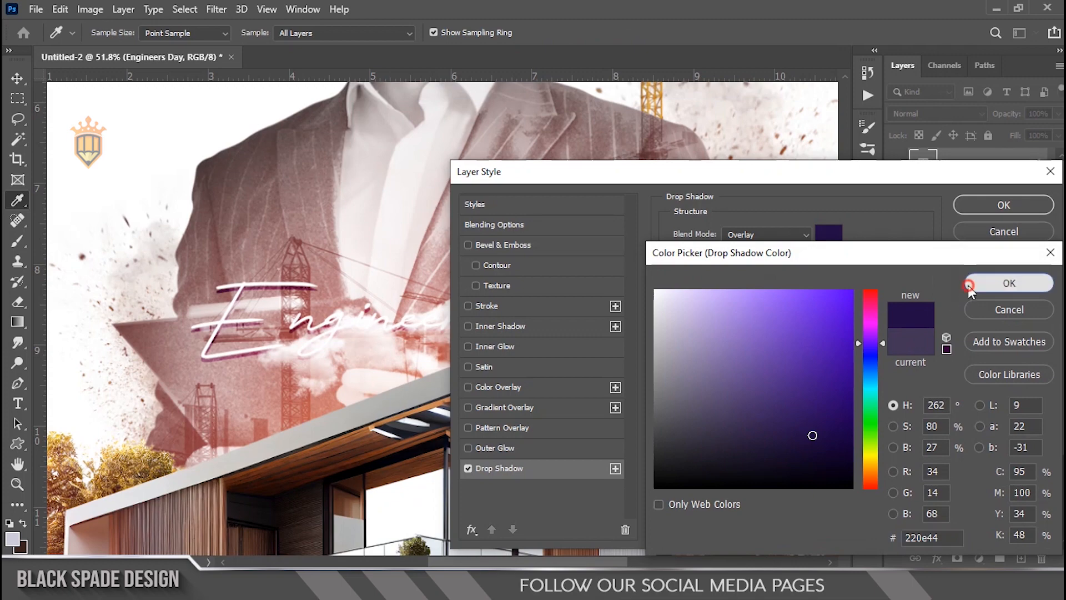
click(968, 285)
click(974, 204)
Shift the cloud image down so it overlaps the peak of the house roof.
key(ctrl+0)
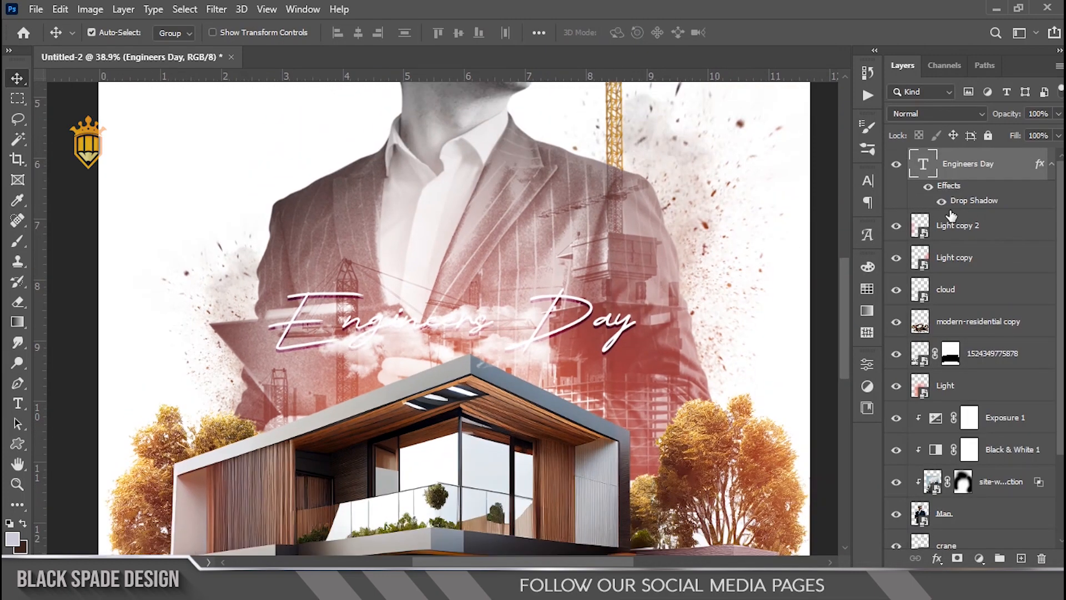
click(946, 289)
scroll(483, 350, up, 2)
key(ctrl+t)
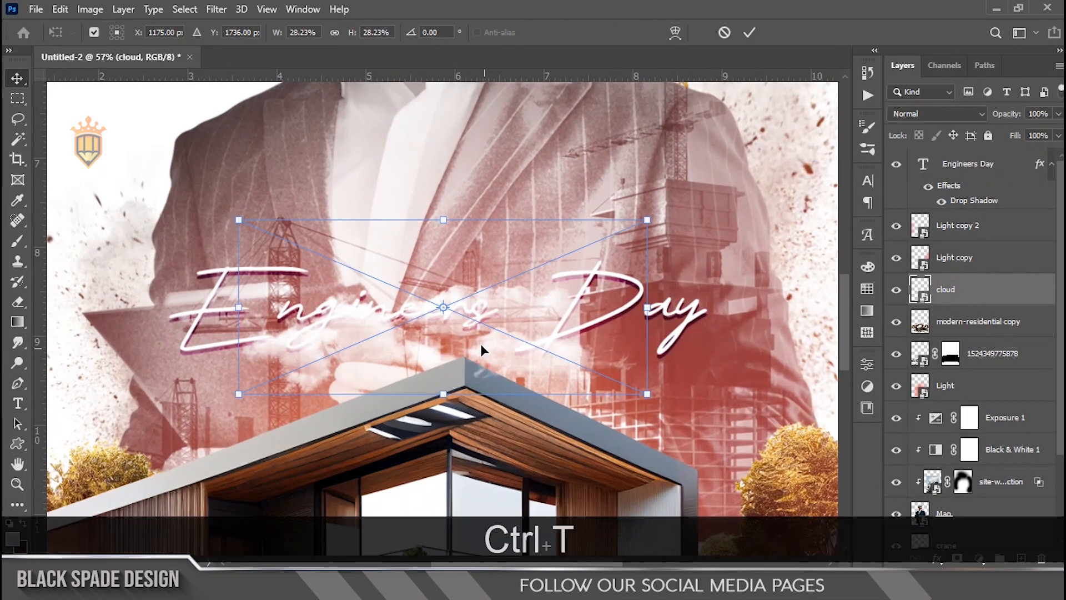
drag(498, 331, 502, 348)
key(Return)
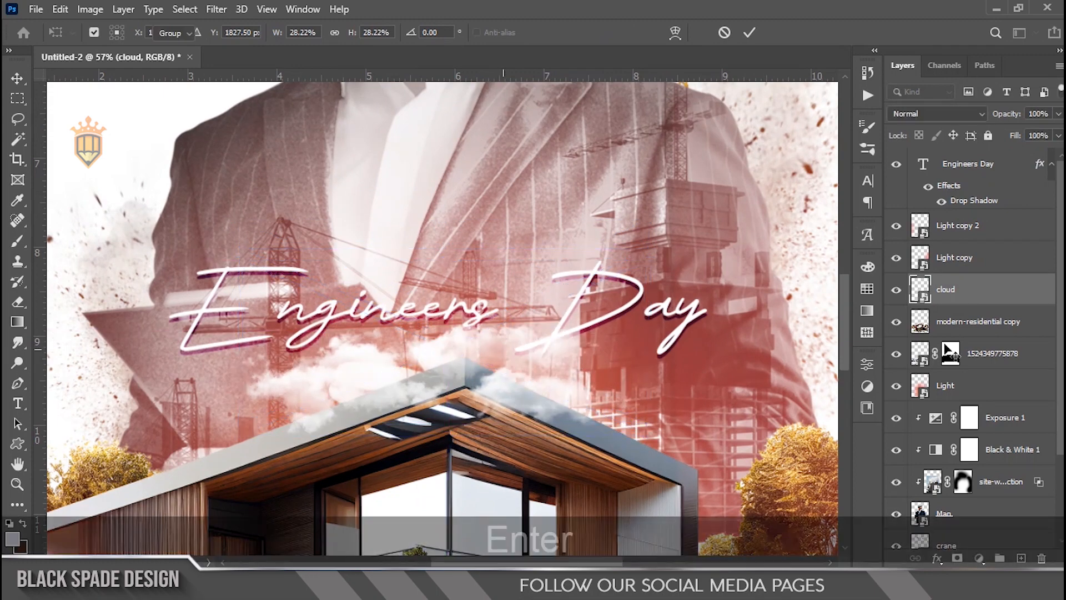
Place the cloud layer directly beneath the modern-residential copy layer so the clouds sit behind the roof.
drag(948, 304, 949, 332)
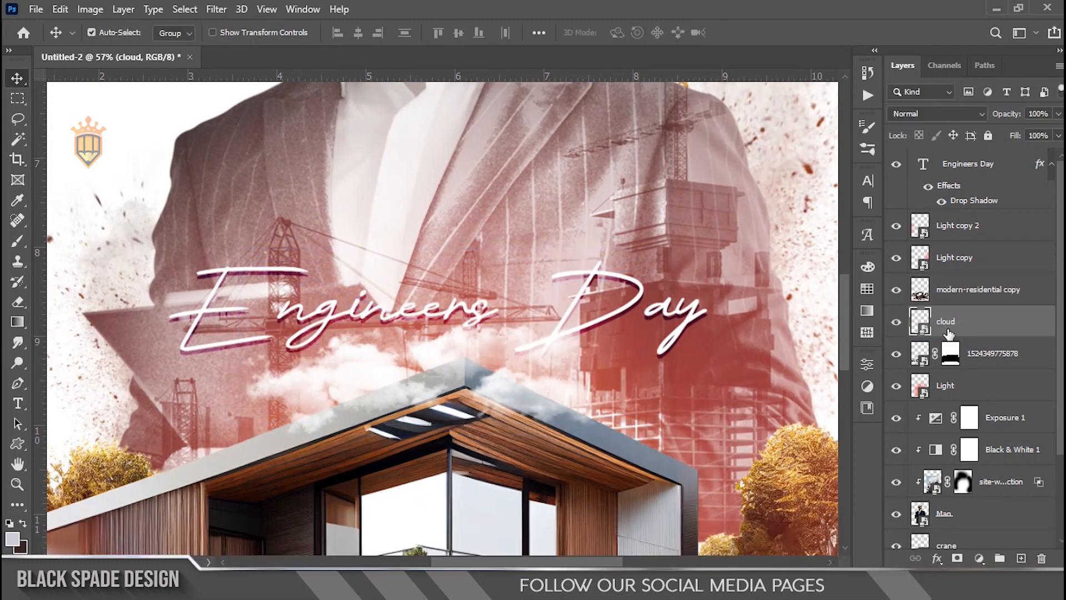
scroll(469, 377, down, 5)
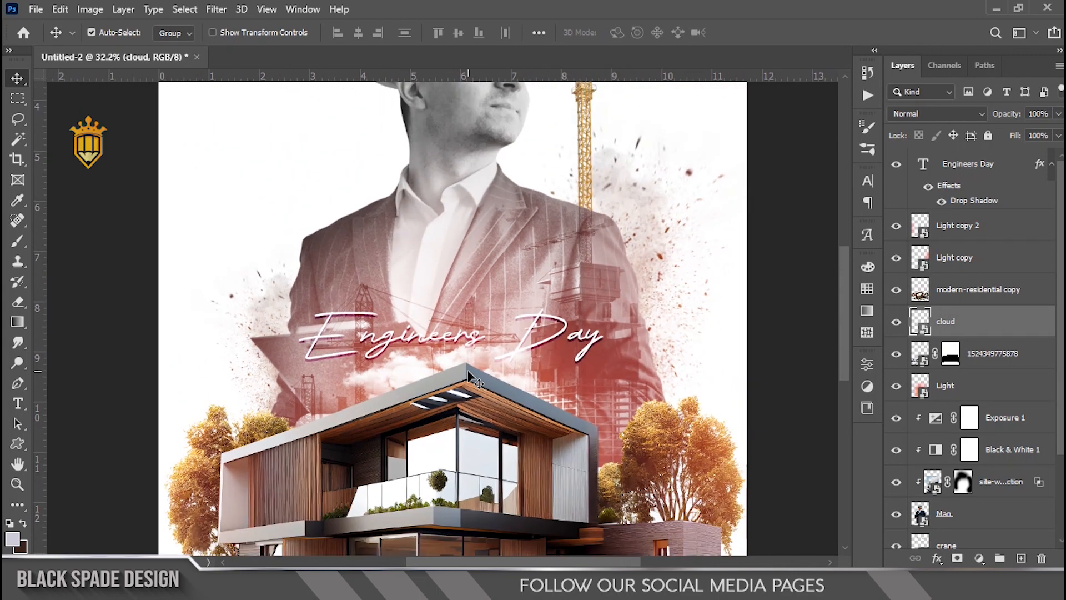
scroll(468, 372, down, 4)
scroll(472, 366, up, 12)
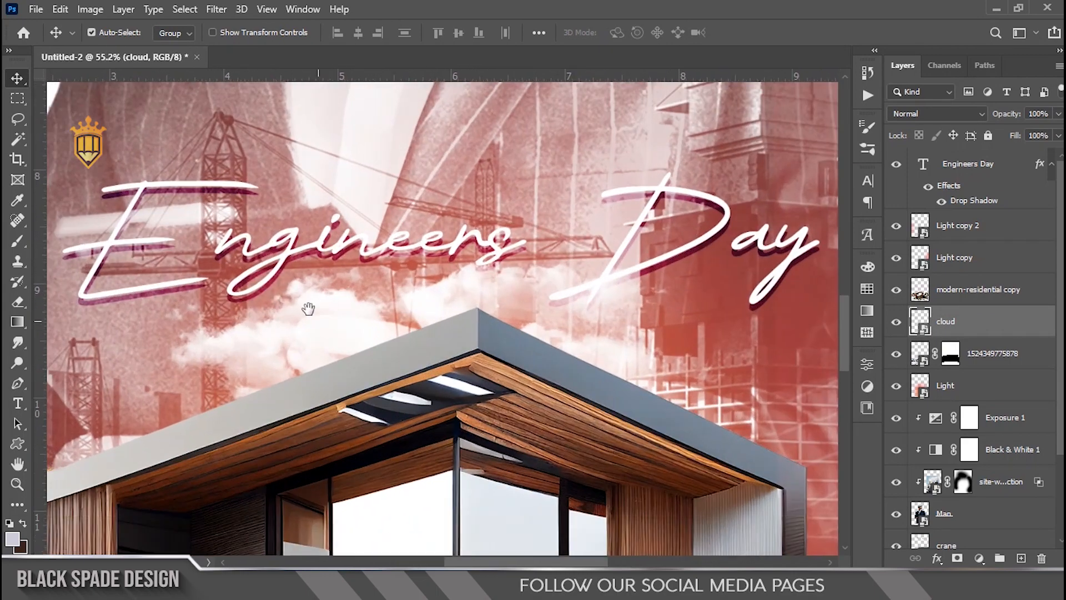
drag(286, 304, 281, 342)
scroll(418, 286, down, 8)
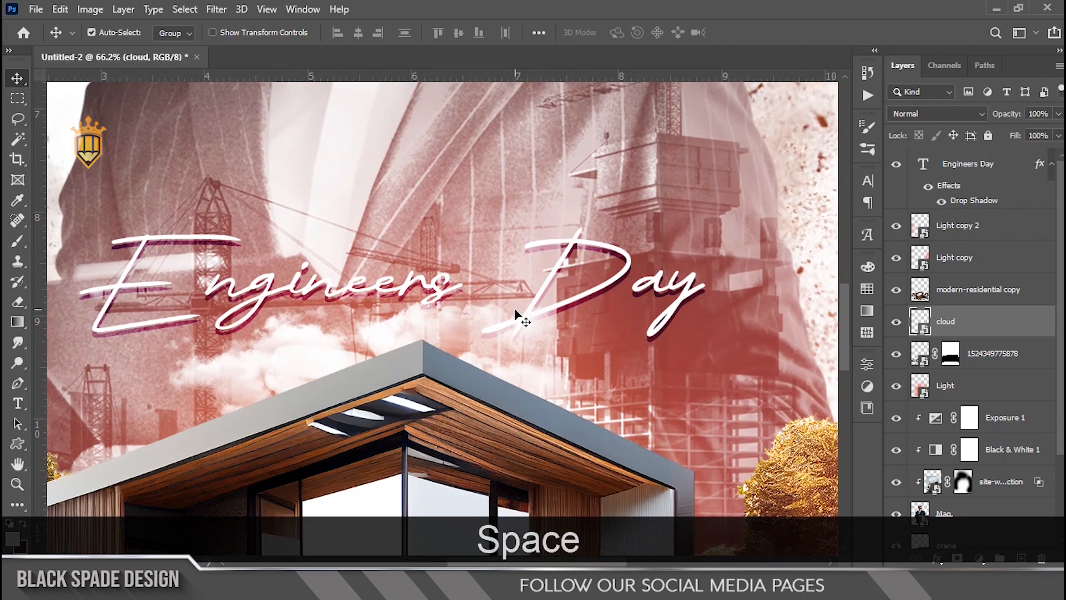
scroll(521, 318, down, 1)
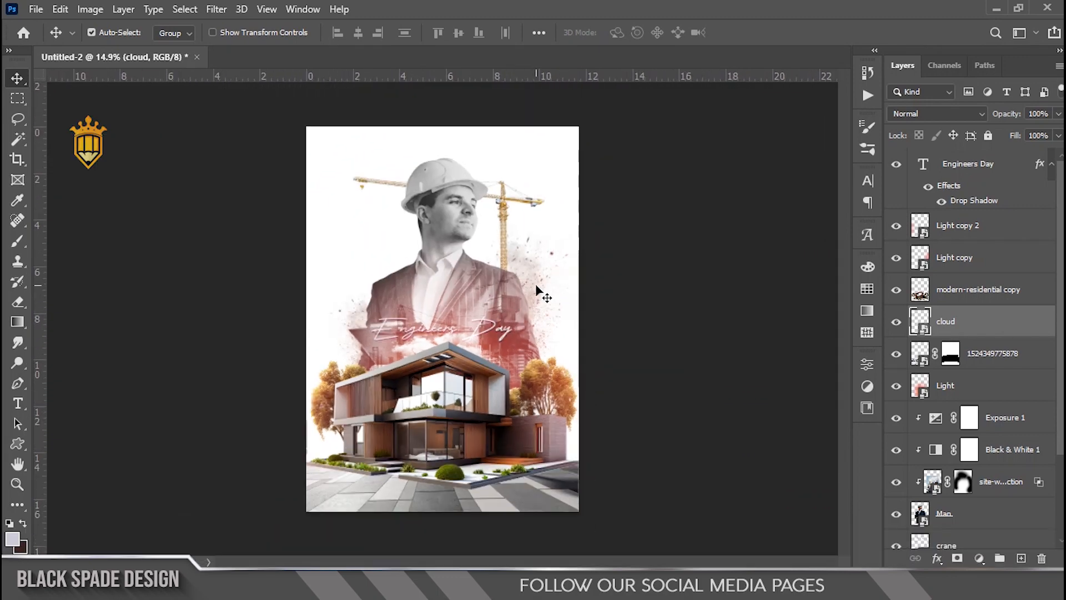
Bring the grunge texture brushes image from File Explorer into the poster above the Engineers Day layer.
click(969, 172)
scroll(418, 435, up, 3)
key(space)
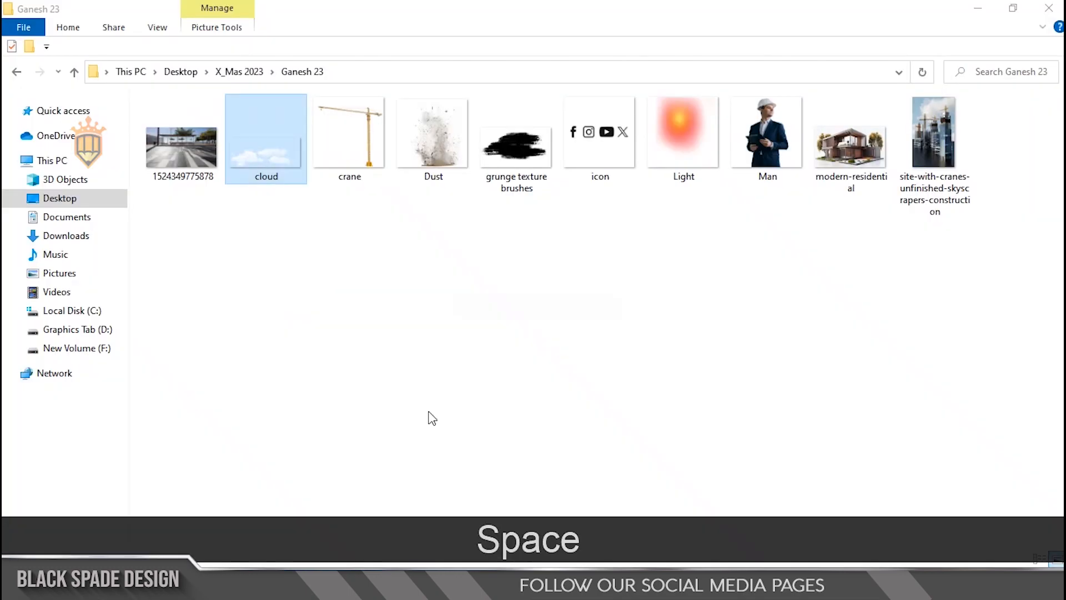
click(517, 161)
mouse_move(516, 166)
mouse_down()
mouse_move(538, 378)
mouse_move(583, 588)
mouse_move(527, 397)
mouse_up()
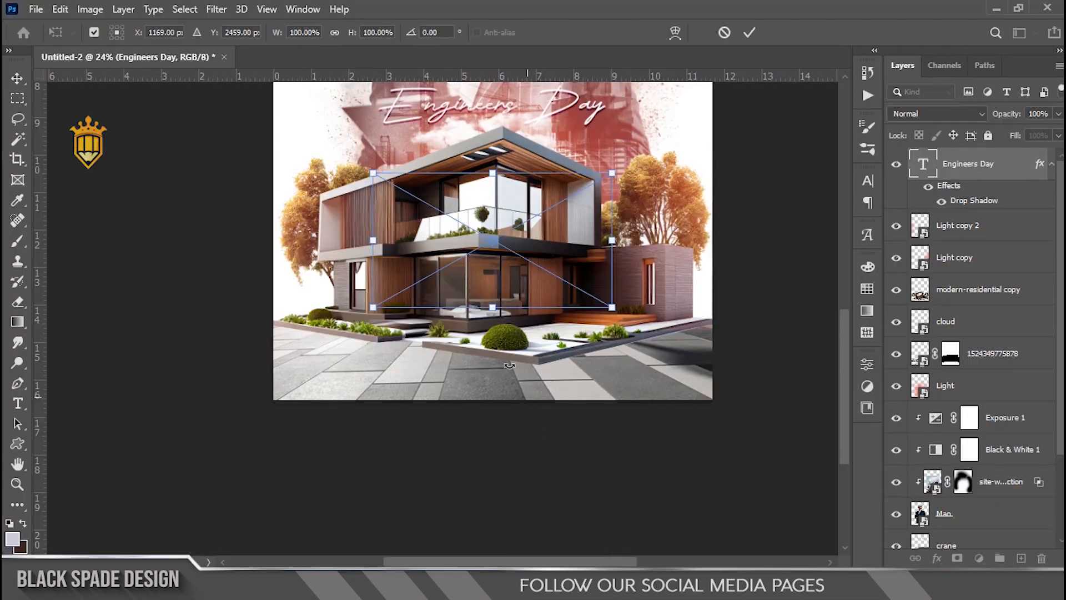
Place the grunge brush over the pavement at the poster's lower edge, stretched to about 248% width and 83% height.
drag(491, 287, 483, 399)
drag(604, 354, 783, 335)
drag(542, 325, 536, 347)
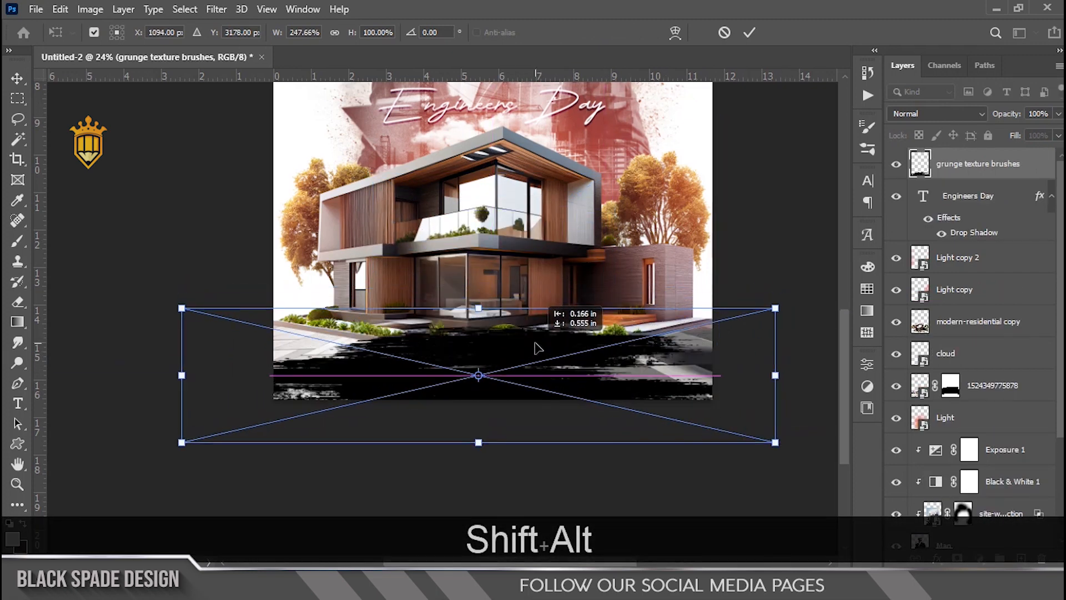
scroll(536, 351, down, 1)
drag(488, 311, 488, 333)
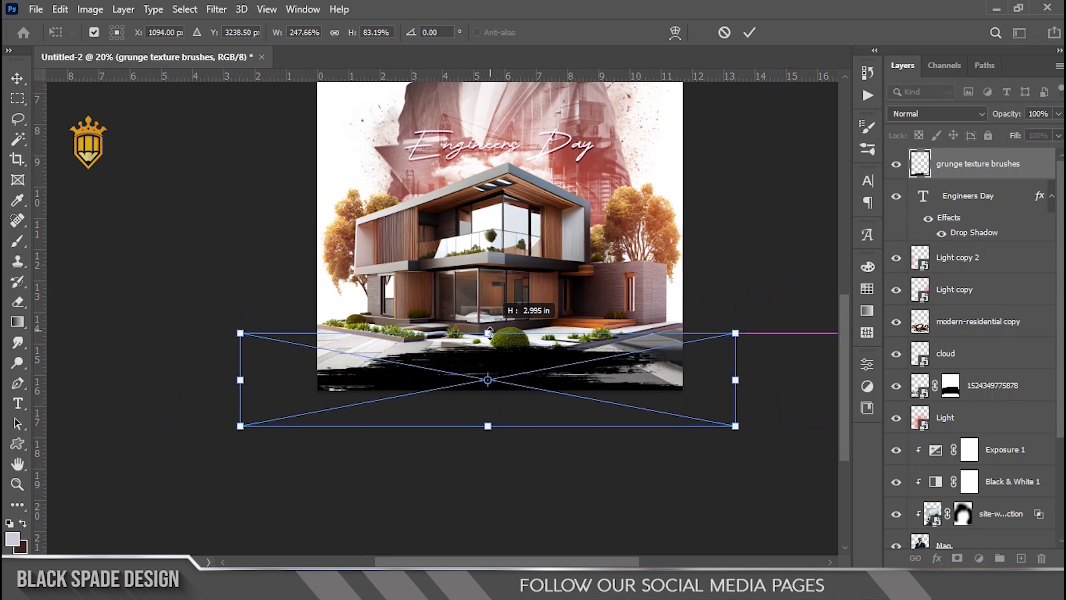
Stretch the grunge brush to about 350% width and 92% height so it spans the poster's full lower edge.
key(shift)
drag(738, 332, 794, 322)
drag(612, 343, 596, 354)
key(shift)
drag(224, 333, 198, 328)
drag(786, 328, 805, 321)
drag(547, 347, 547, 349)
drag(498, 321, 501, 332)
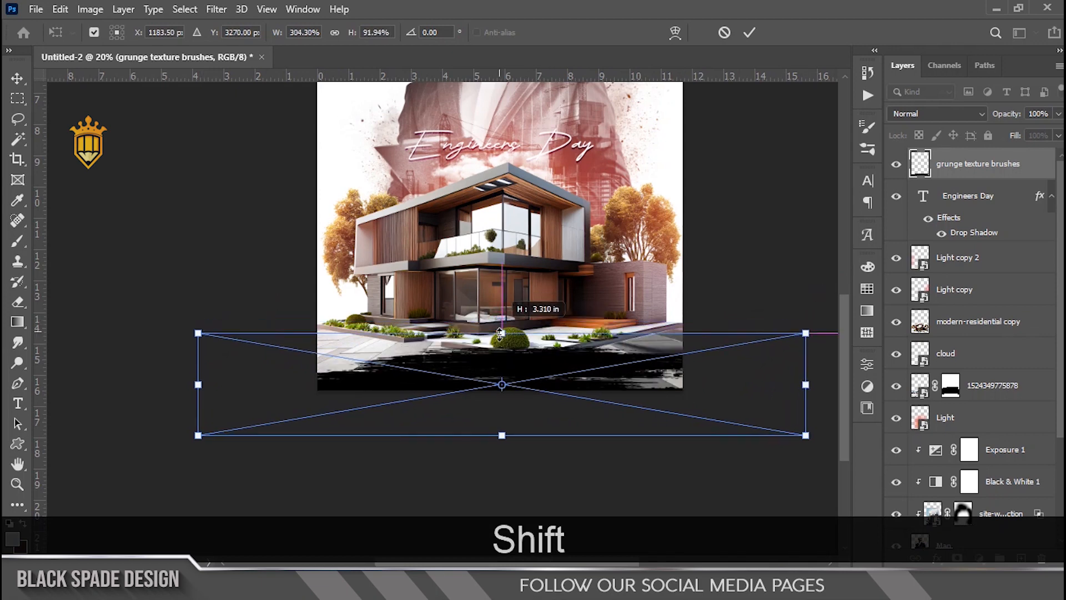
drag(199, 383, 156, 378)
scroll(469, 369, up, 1)
drag(492, 366, 494, 367)
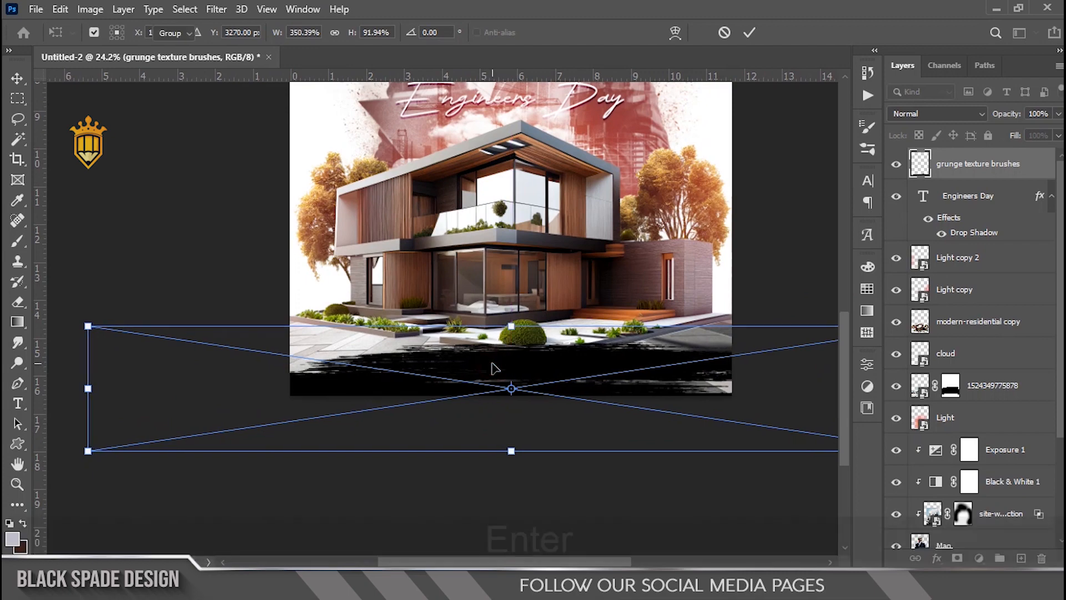
key(Return)
Apply a Normal-mode Color Overlay in white (ffffff) to the grunge texture brushes layer.
scroll(519, 380, up, 3)
drag(519, 381, 514, 333)
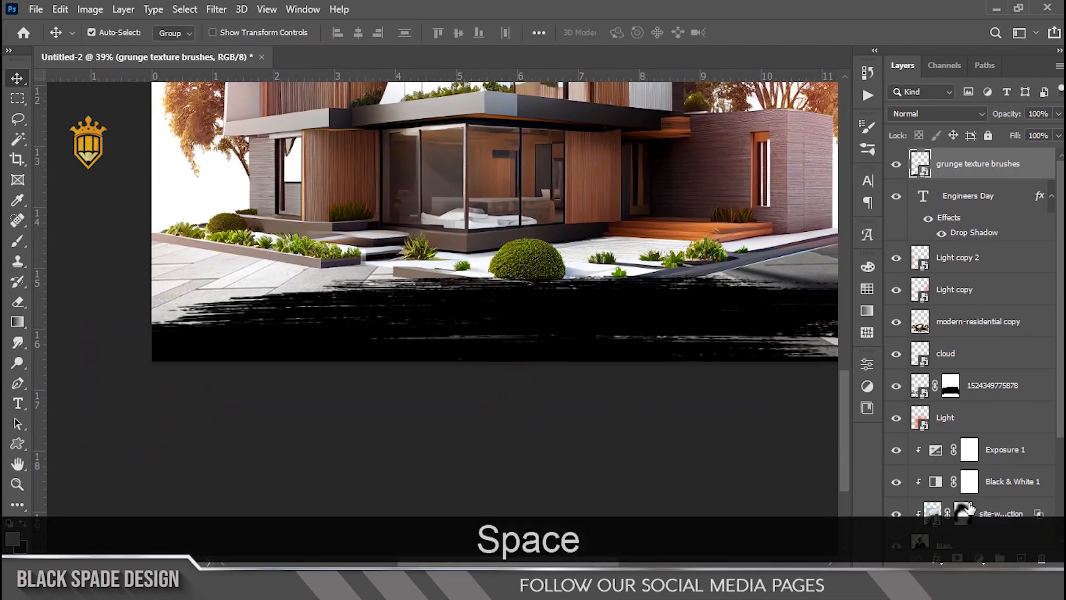
click(938, 558)
click(971, 492)
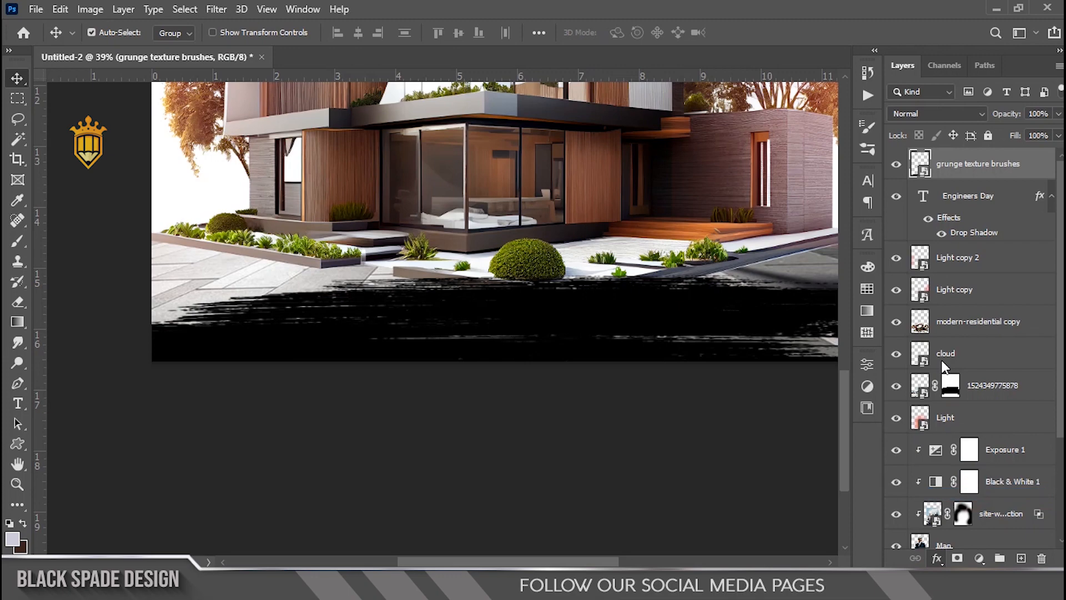
click(824, 233)
drag(739, 340, 558, 232)
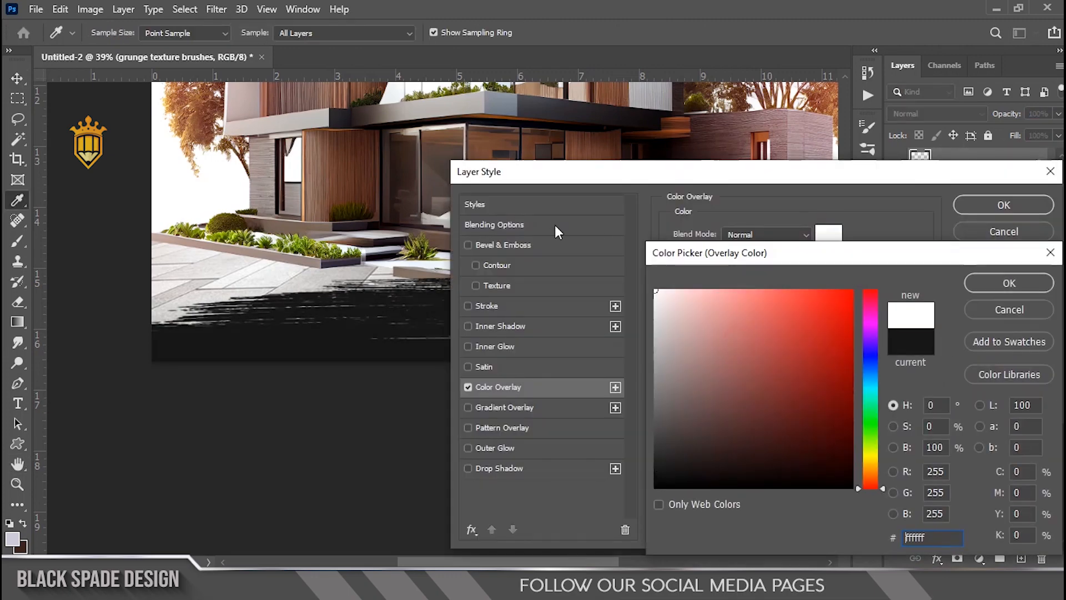
click(1008, 282)
click(1003, 205)
Bring the social media icon image from File Explorer into the poster above the grunge texture brushes layer.
key(v)
scroll(496, 307, down, 2)
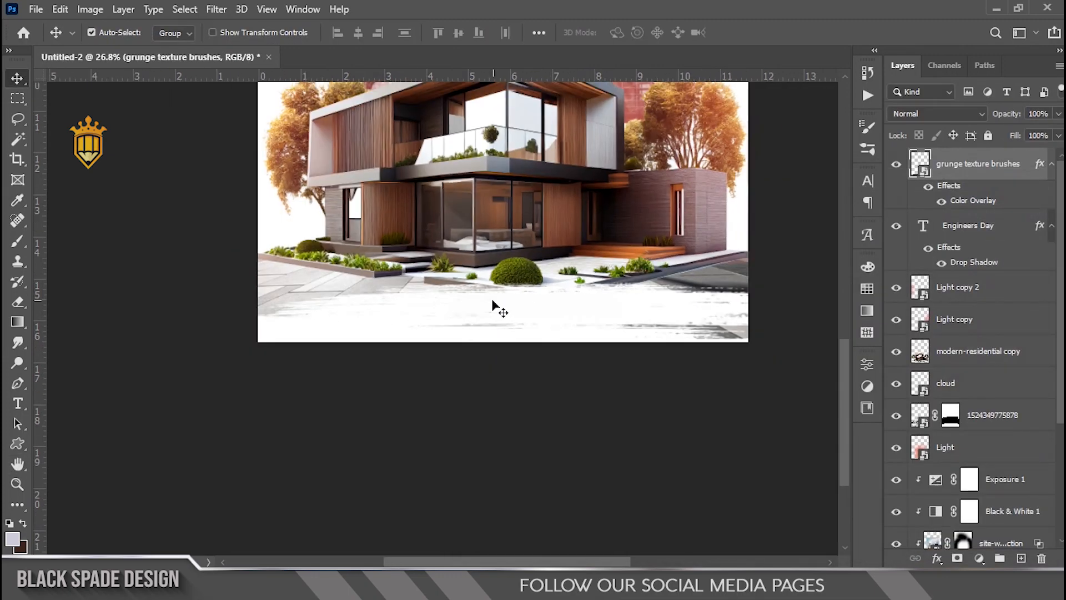
scroll(495, 307, down, 1)
scroll(499, 310, up, 4)
scroll(503, 313, up, 1)
mouse_move(503, 312)
mouse_down()
mouse_move(497, 333)
mouse_move(494, 323)
mouse_up()
click(376, 585)
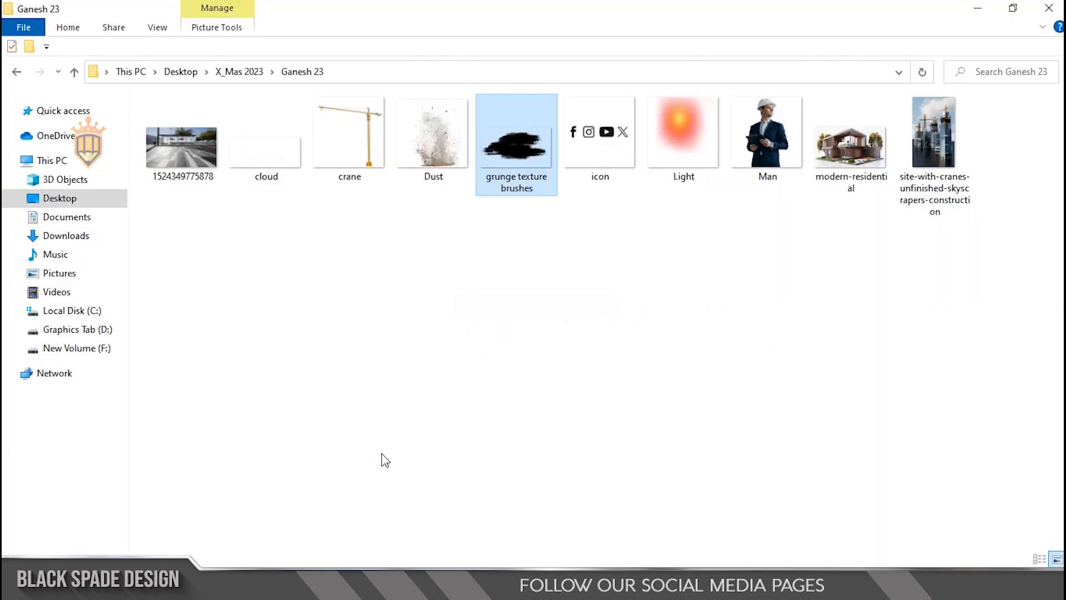
click(602, 146)
drag(602, 145, 490, 338)
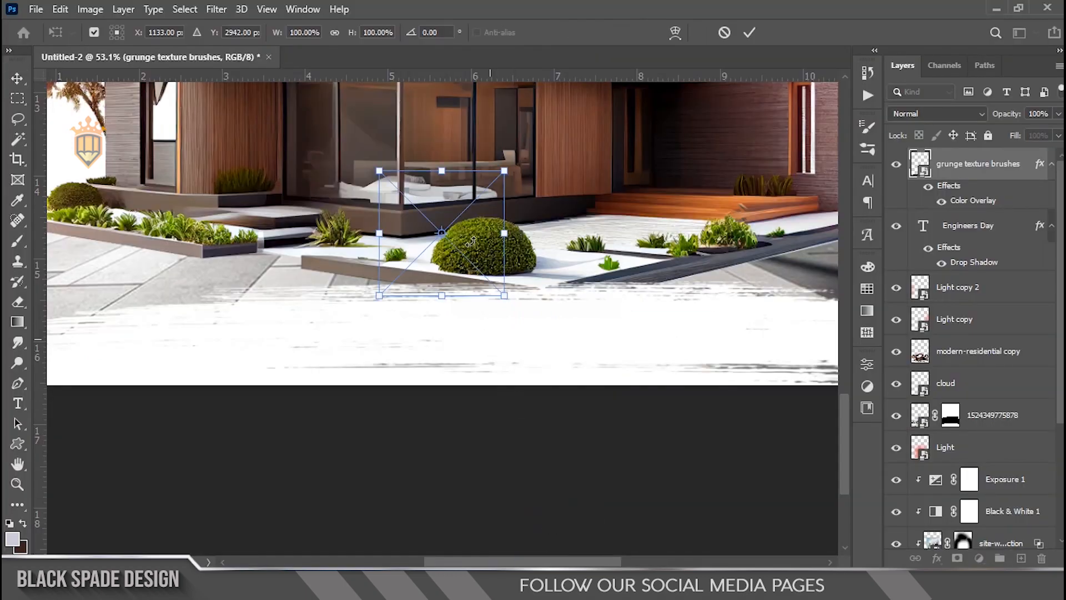
Position the social icons at 100% scale, centred horizontally on the white brush strip, and nudge them slightly down.
drag(470, 242, 499, 321)
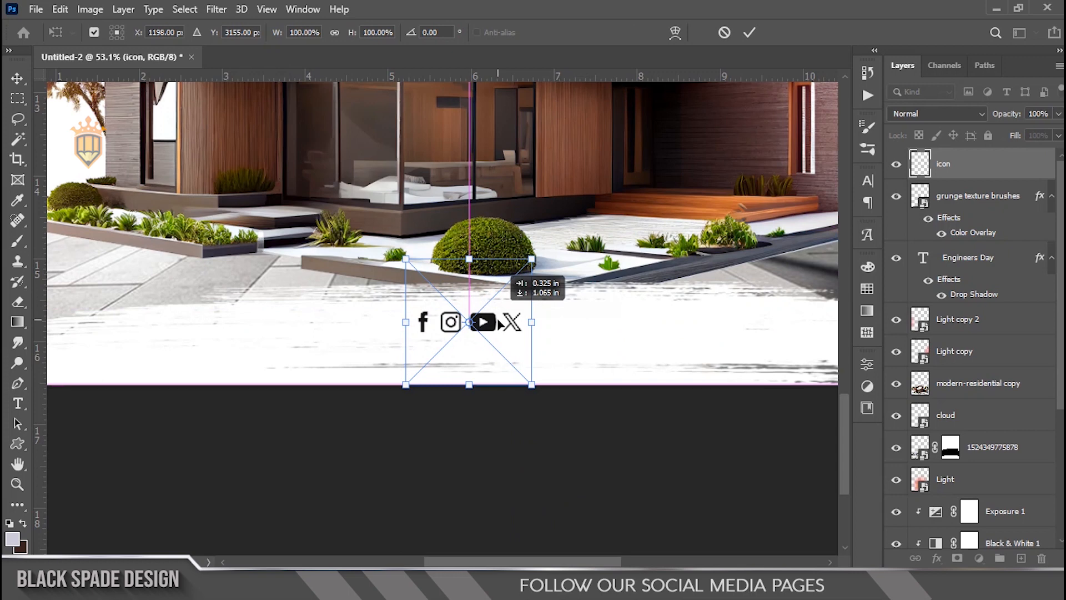
key(Return)
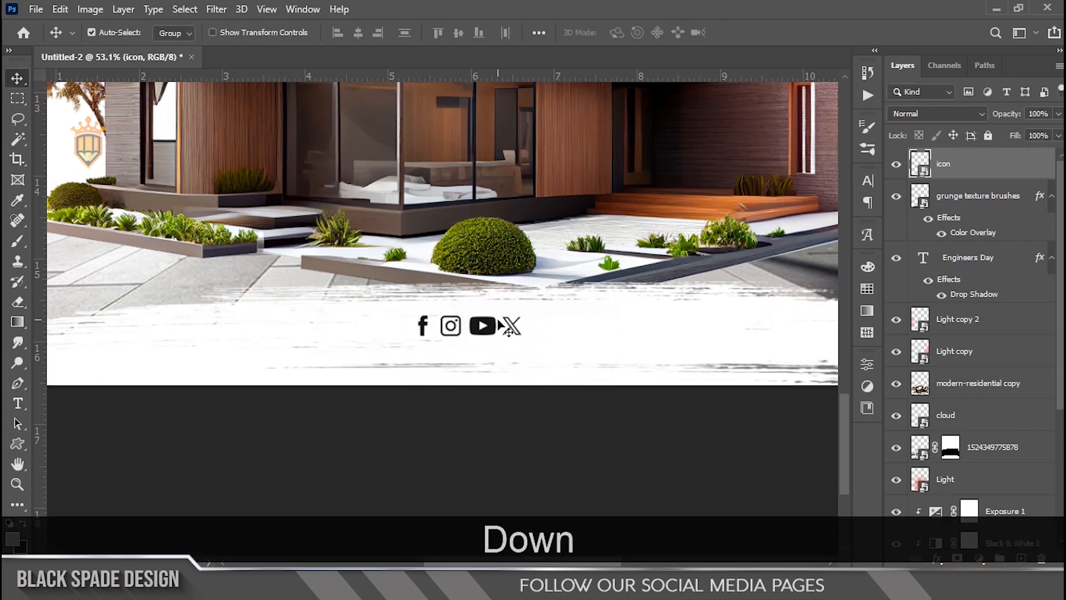
key(Down)
drag(500, 338, 499, 344)
Add the text "/companyname" beside the social icons, coloured near-black (171616).
key(t)
click(540, 330)
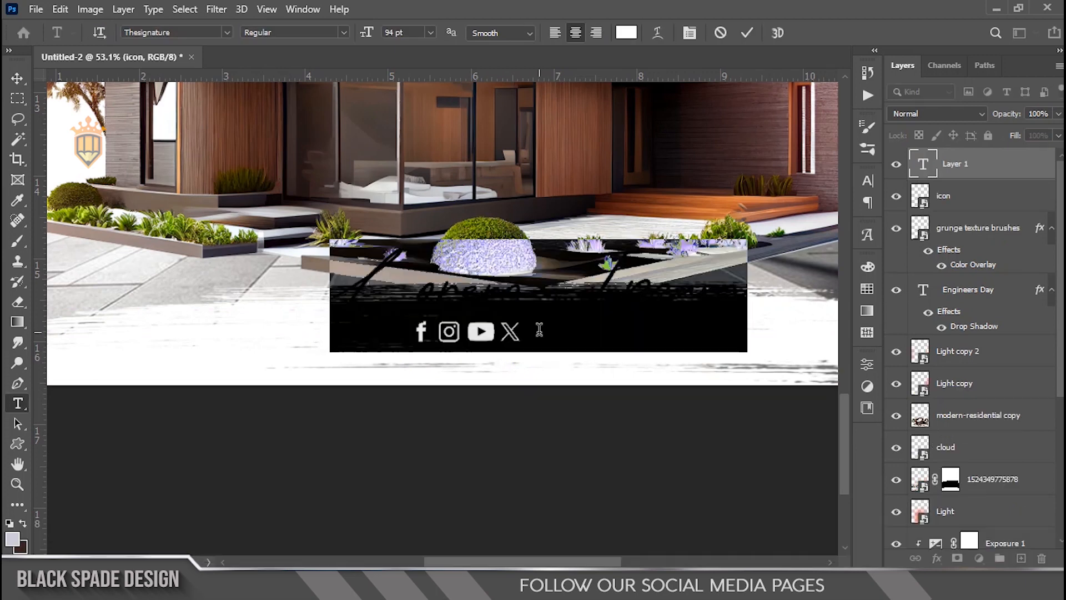
text(/)
key(ctrl+a)
click(625, 31)
click(492, 330)
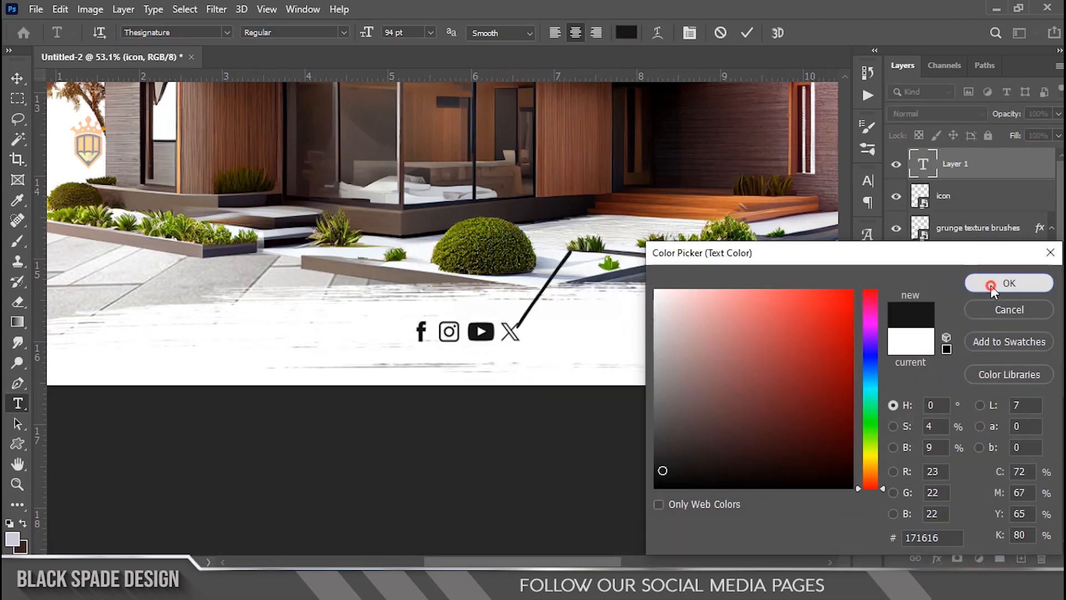
click(993, 285)
text(o)
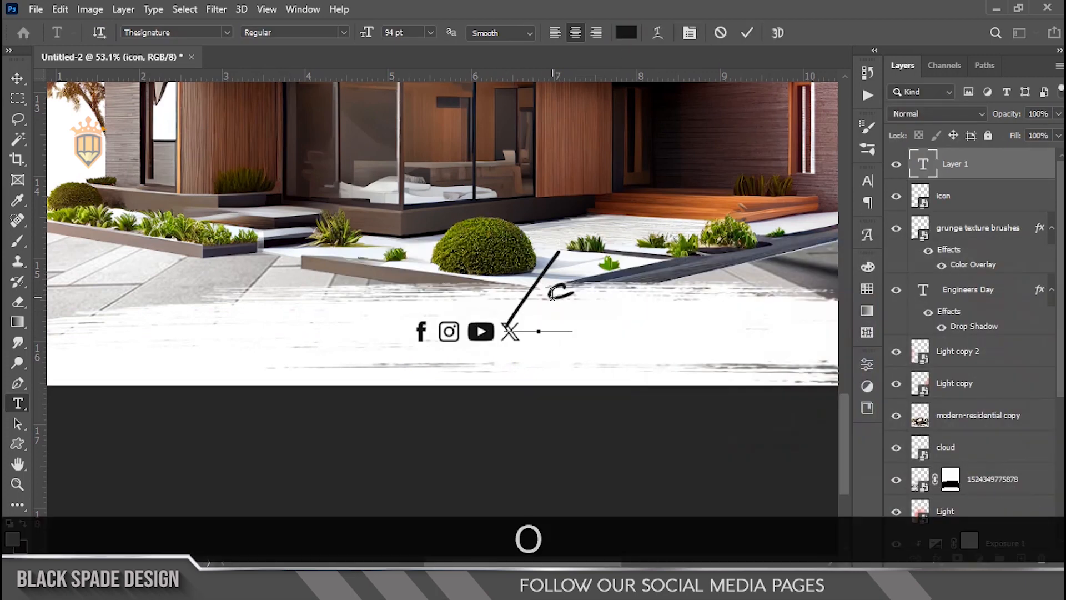
text(mpanyname)
Change the whole "/companyname" text to Arial Regular and reduce its font size to about 16 pt.
key(ctrl+a)
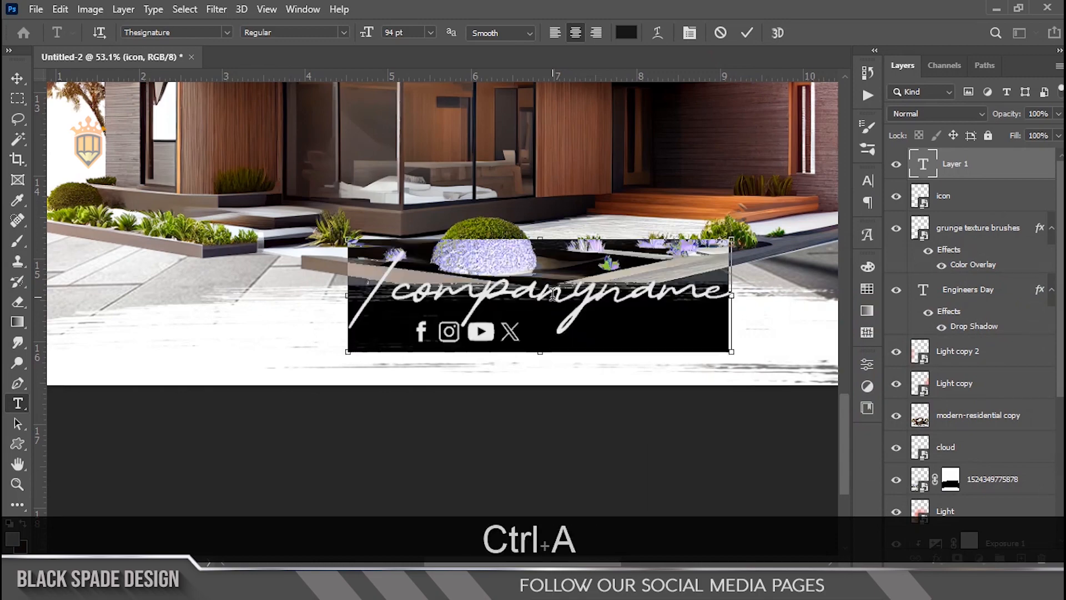
click(690, 33)
click(774, 204)
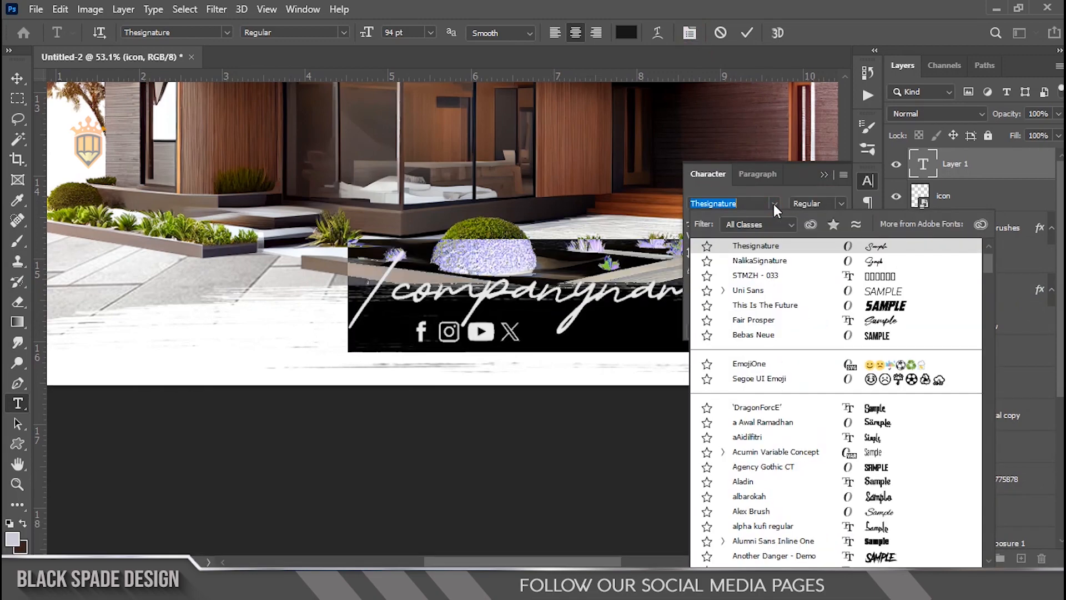
key(Down)
key(Down)
click(775, 251)
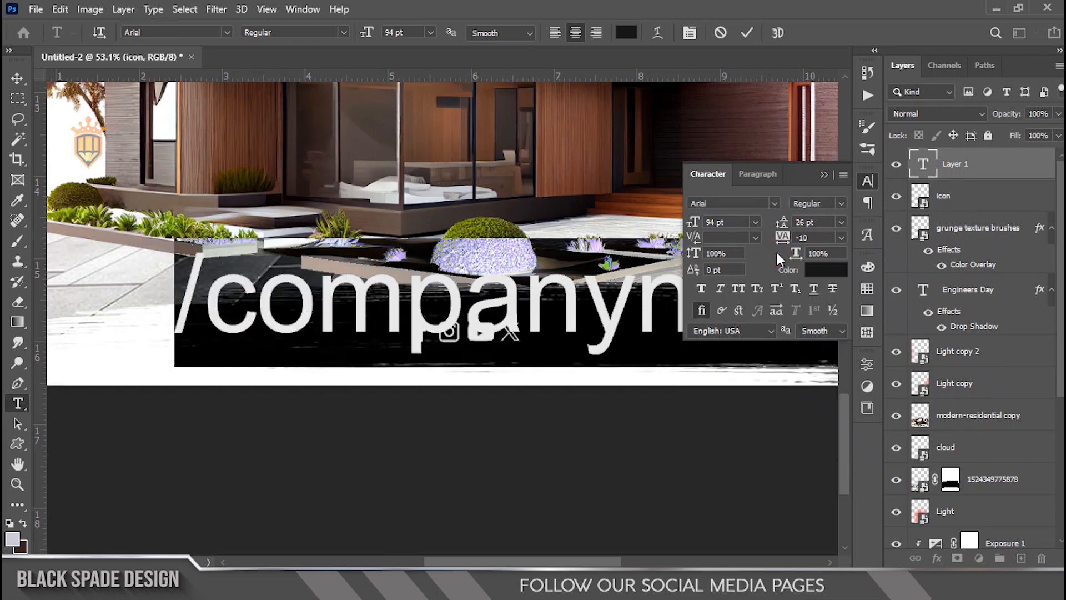
drag(687, 222, 630, 224)
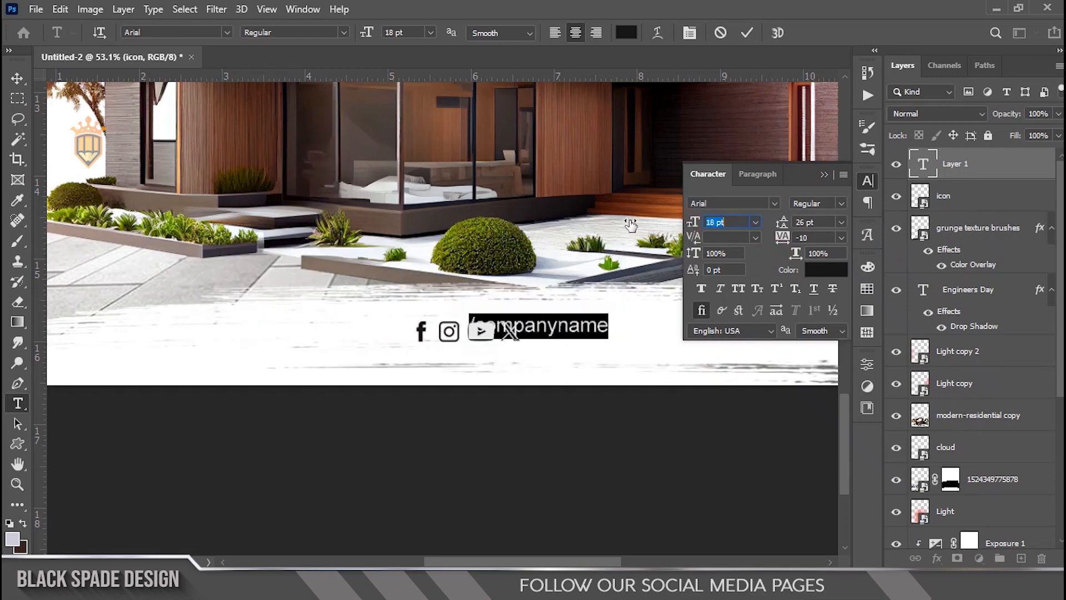
click(747, 36)
Place the "/companyname" text just after the X icon and scale it to about 110%.
scroll(564, 335, up, 5)
drag(555, 335, 462, 358)
key(v)
key(ctrl+t)
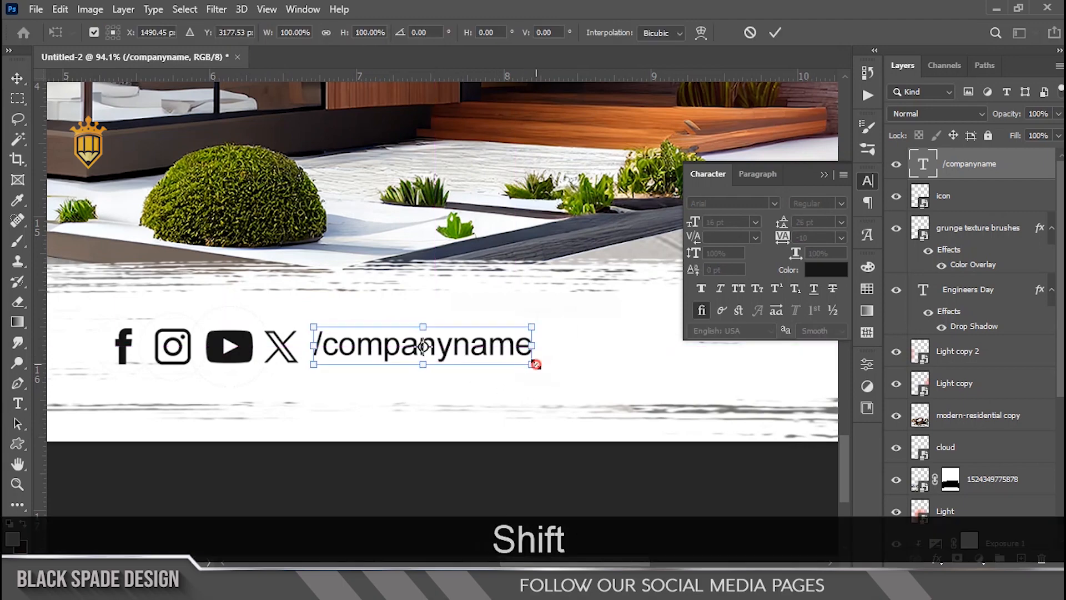
drag(532, 364, 559, 370)
key(Return)
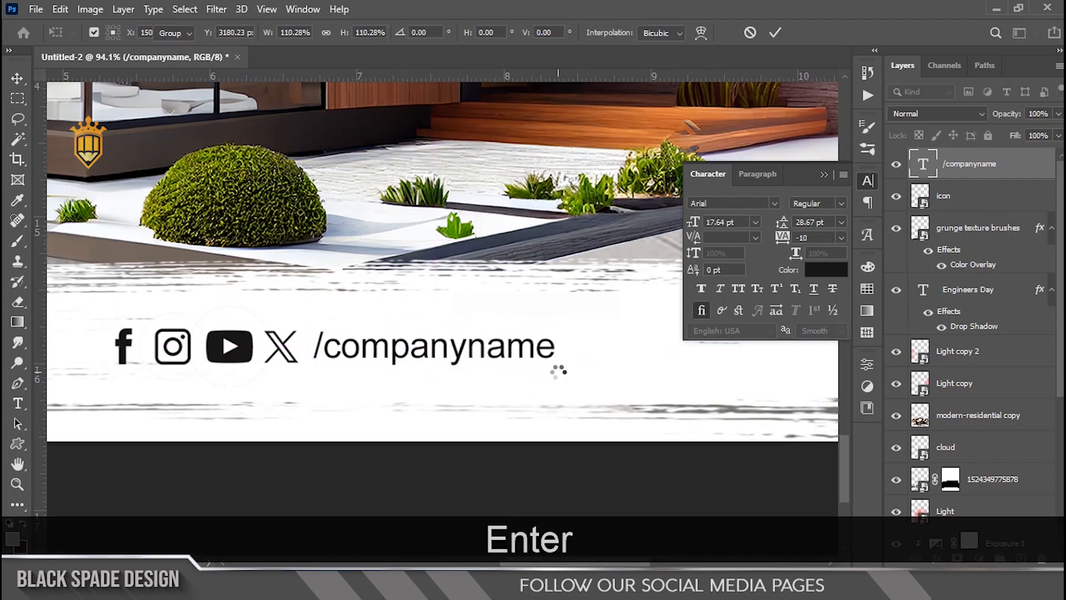
Scale the social icons down slightly, set them close before the "/companyname" text and nudge them down four steps to line up.
scroll(378, 344, up, 3)
drag(396, 346, 350, 397)
scroll(395, 349, down, 11)
scroll(350, 396, up, 12)
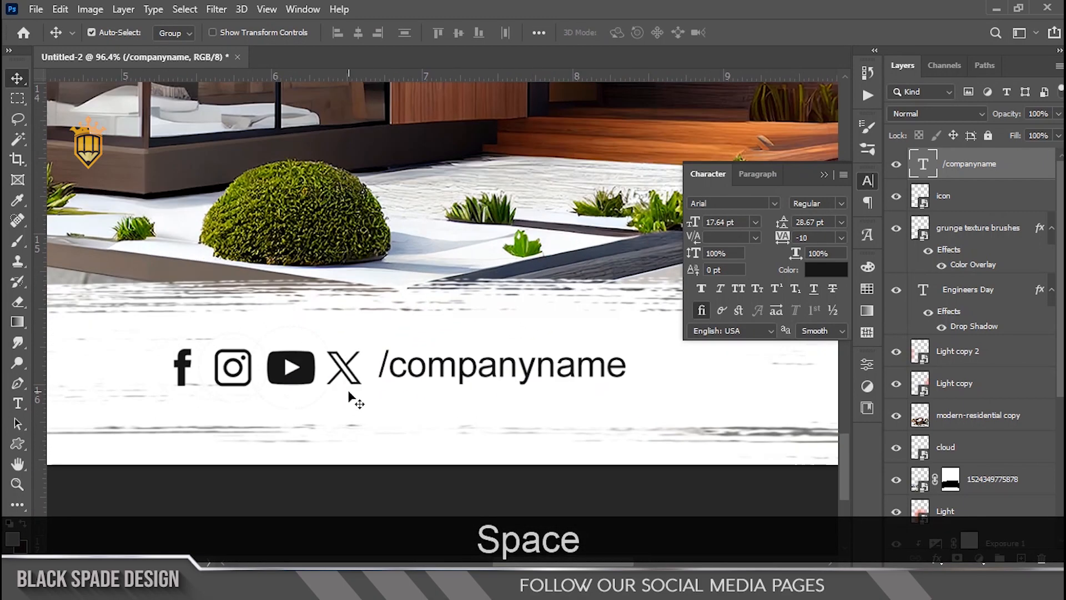
right_click(297, 367)
click(314, 376)
key(ctrl+t)
drag(391, 211, 363, 208)
drag(302, 354, 315, 347)
key(Return)
key(Down)
key(Down)
key(Down)
key(Down)
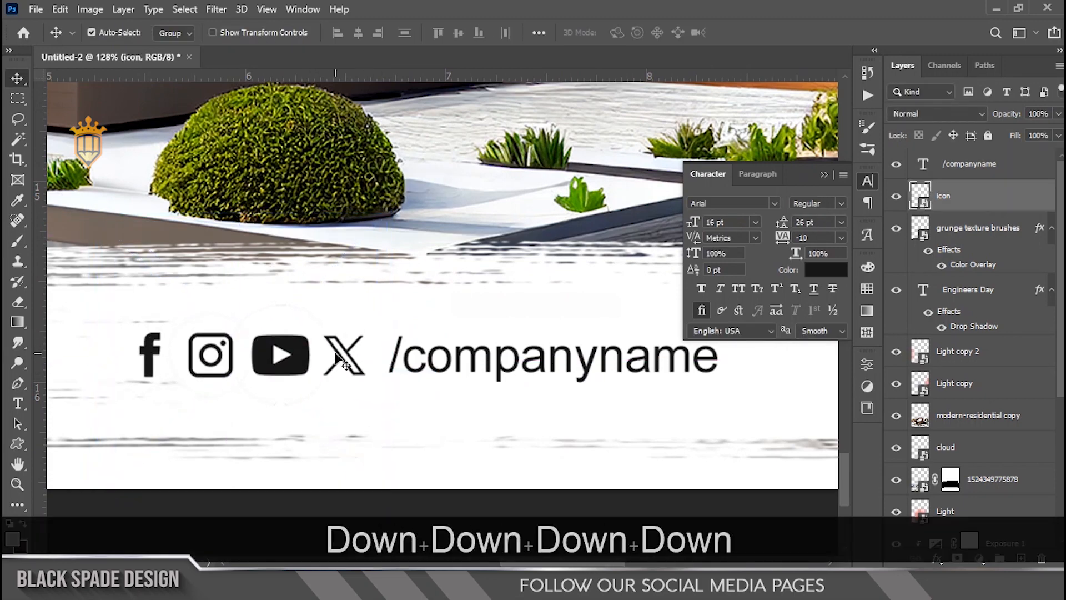
Move the social icons and "/companyname" text together to the horizontal middle of the white brush strip, nudging them slightly left.
scroll(361, 358, down, 8)
ctrl+click(985, 166)
scroll(361, 350, down, 5)
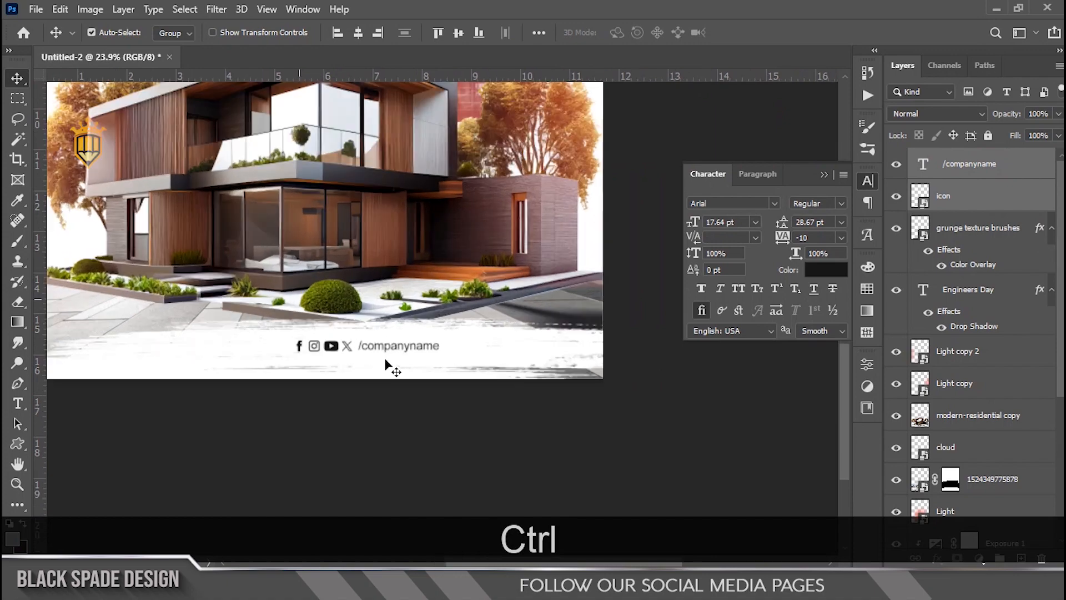
scroll(385, 363, up, 5)
key(ctrl+t)
scroll(385, 358, up, 2)
drag(385, 359, 449, 347)
scroll(449, 346, down, 1)
key(Return)
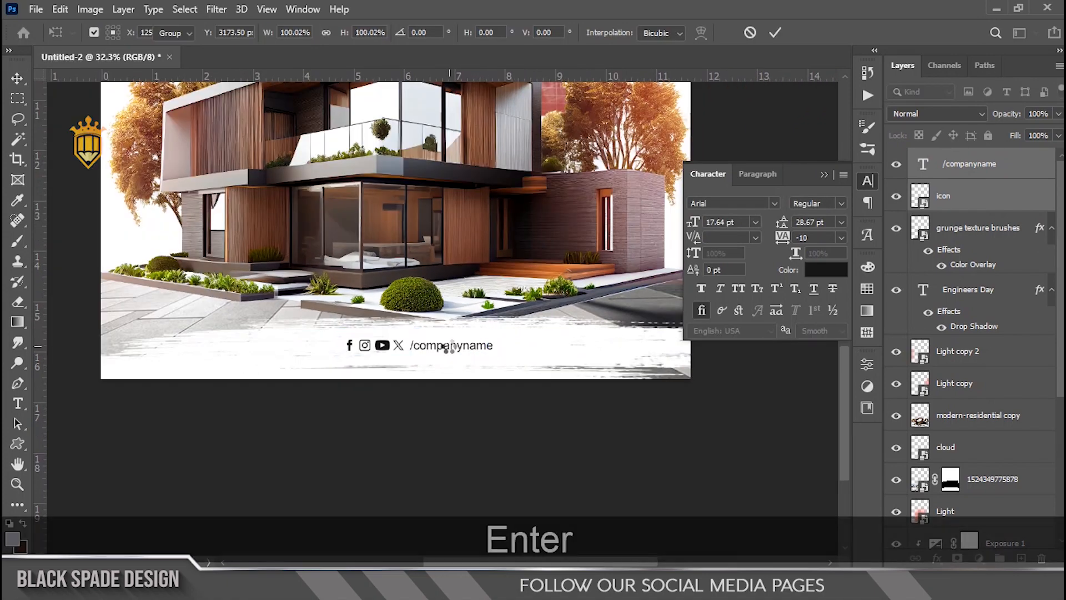
scroll(499, 358, down, 2)
key(Left)
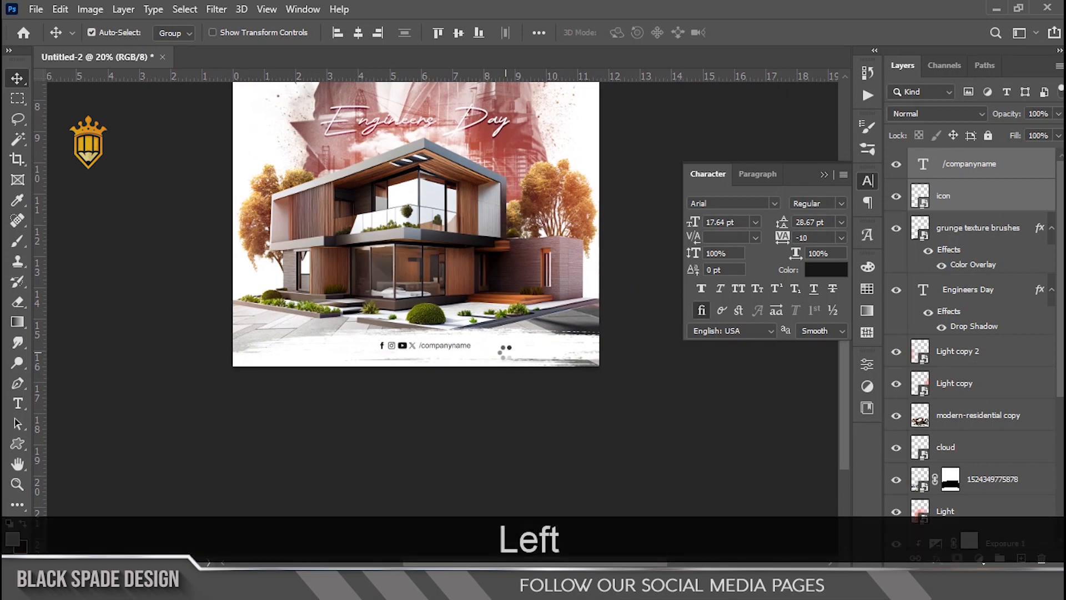
Examine the footer placement up close and the composition of the whole poster.
scroll(445, 349, up, 3)
drag(438, 350, 442, 411)
scroll(437, 376, down, 2)
scroll(443, 411, down, 1)
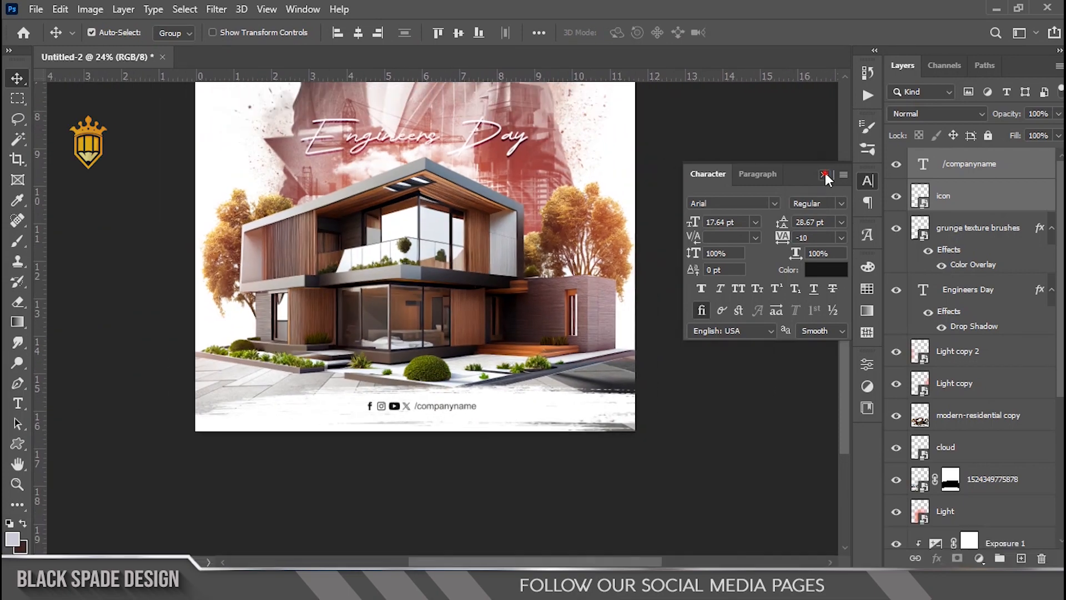
click(825, 173)
scroll(486, 256, down, 2)
scroll(440, 300, up, 2)
drag(444, 314, 442, 285)
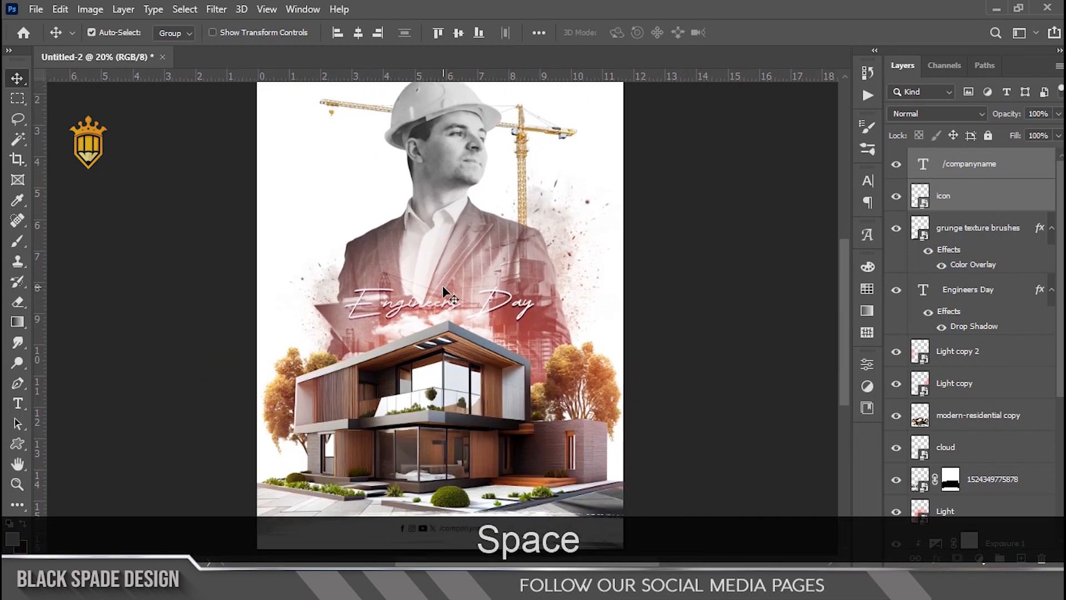
scroll(442, 285, down, 2)
key(z)
right_click(448, 233)
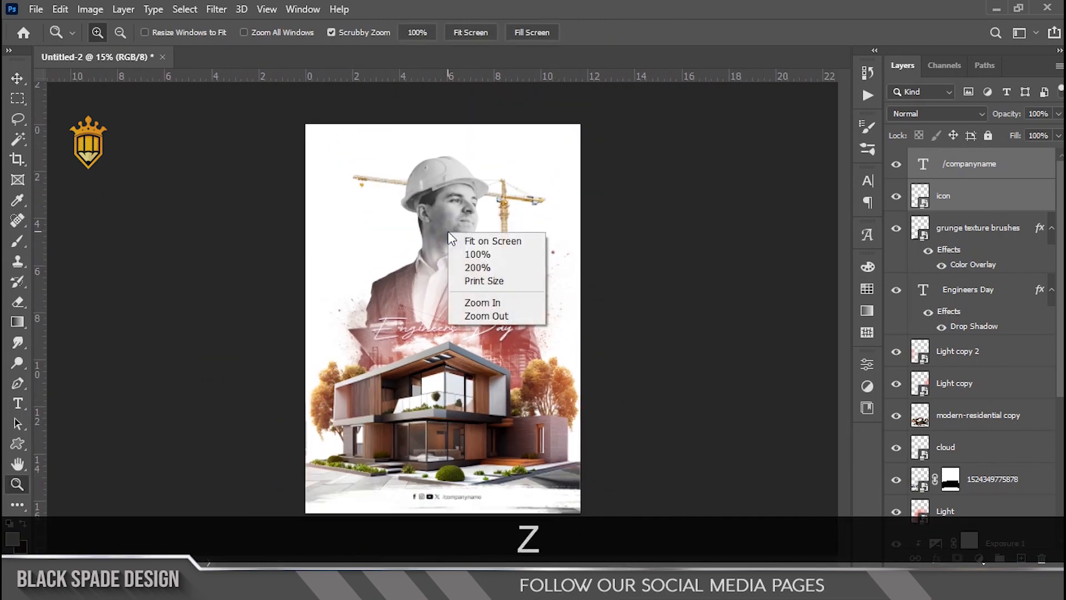
click(481, 244)
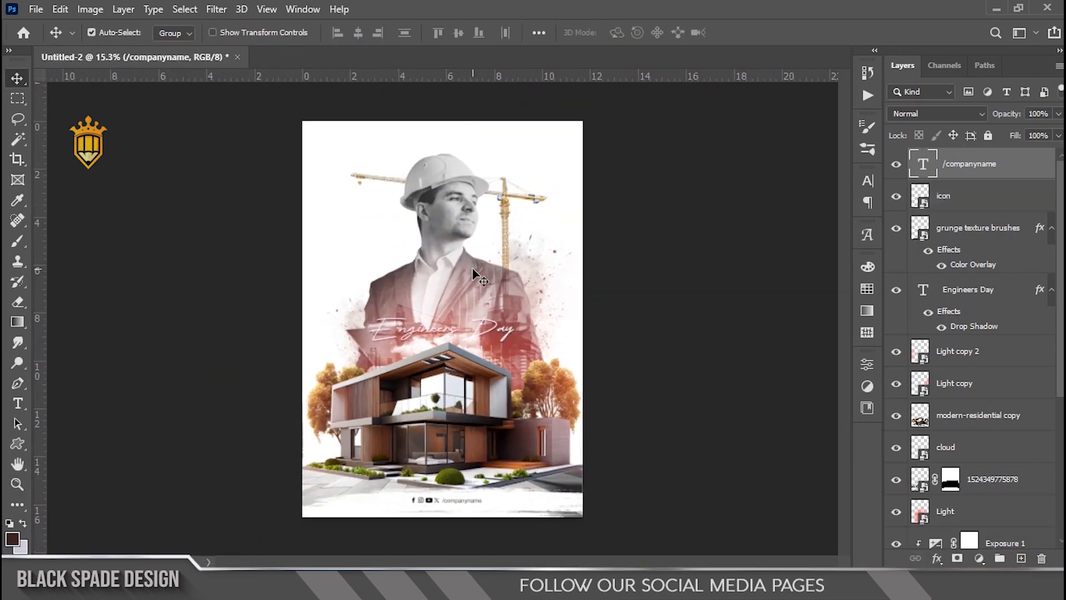
scroll(473, 283, up, 2)
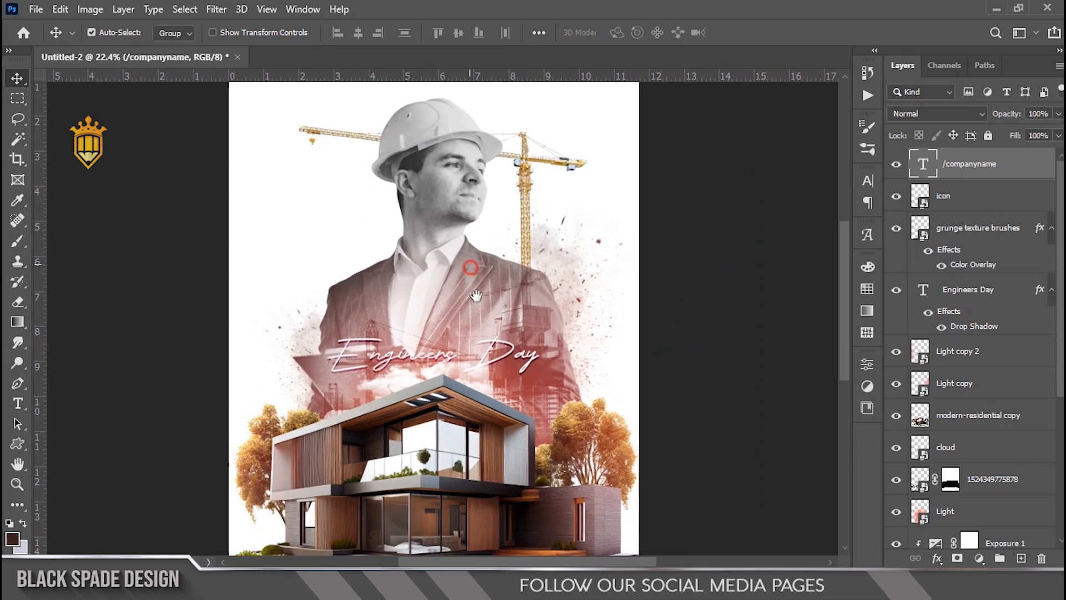
drag(473, 294, 479, 321)
scroll(479, 321, down, 1)
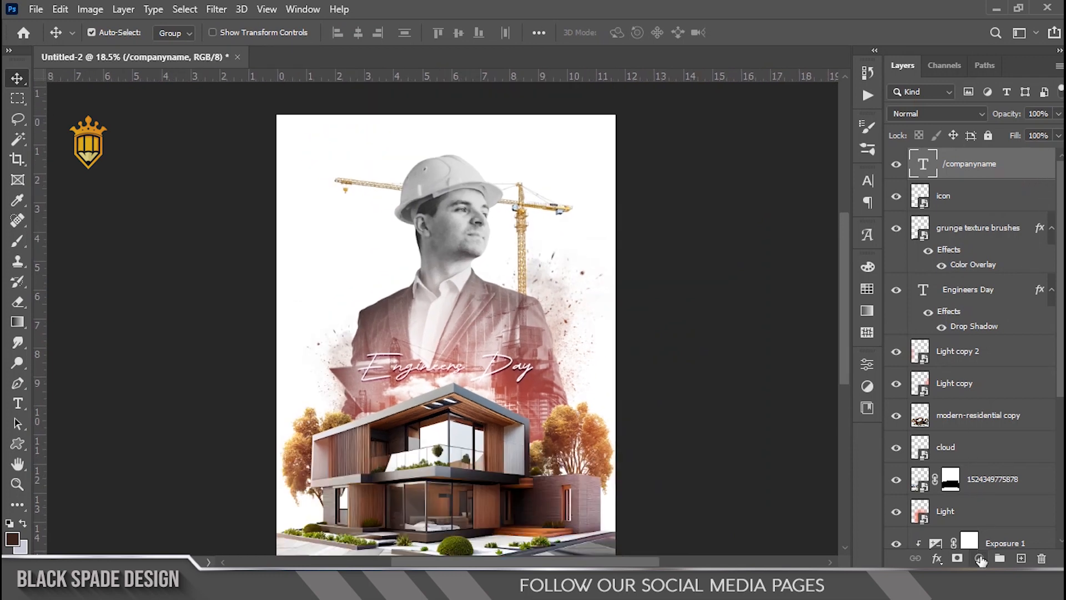
Add a Color Lookup adjustment layer above all layers using the Kodak 5205 Fuji 3510 (by Adobe) 3DLUT file.
click(979, 558)
click(979, 473)
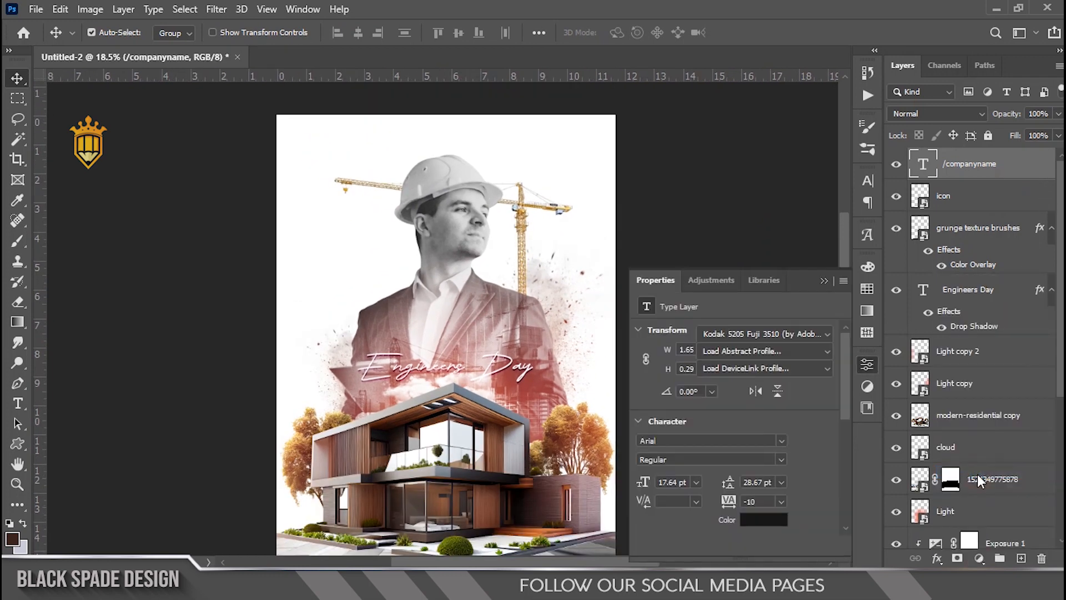
click(821, 334)
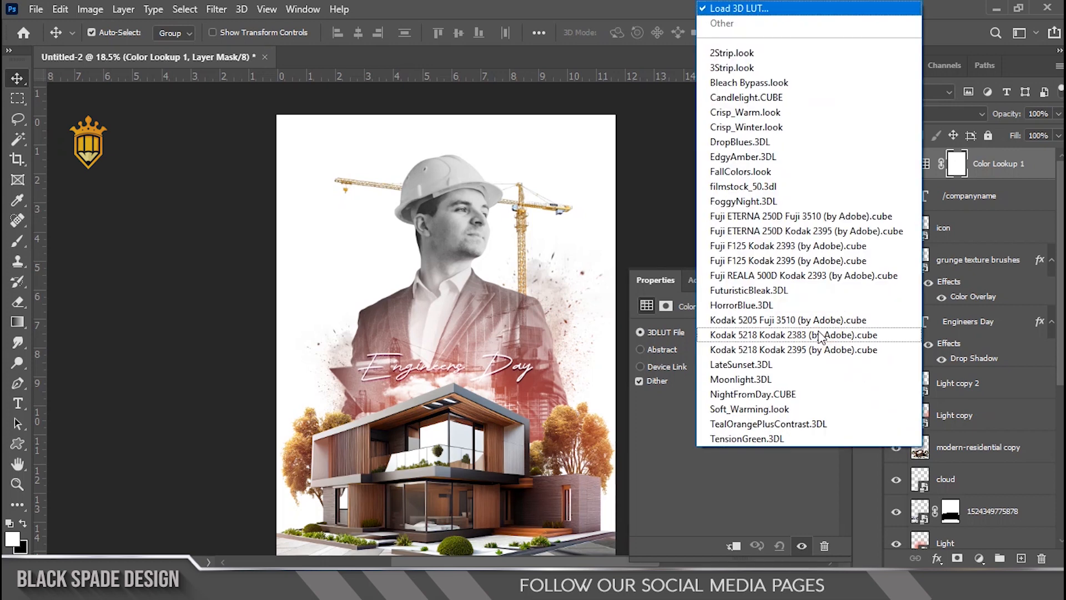
click(791, 320)
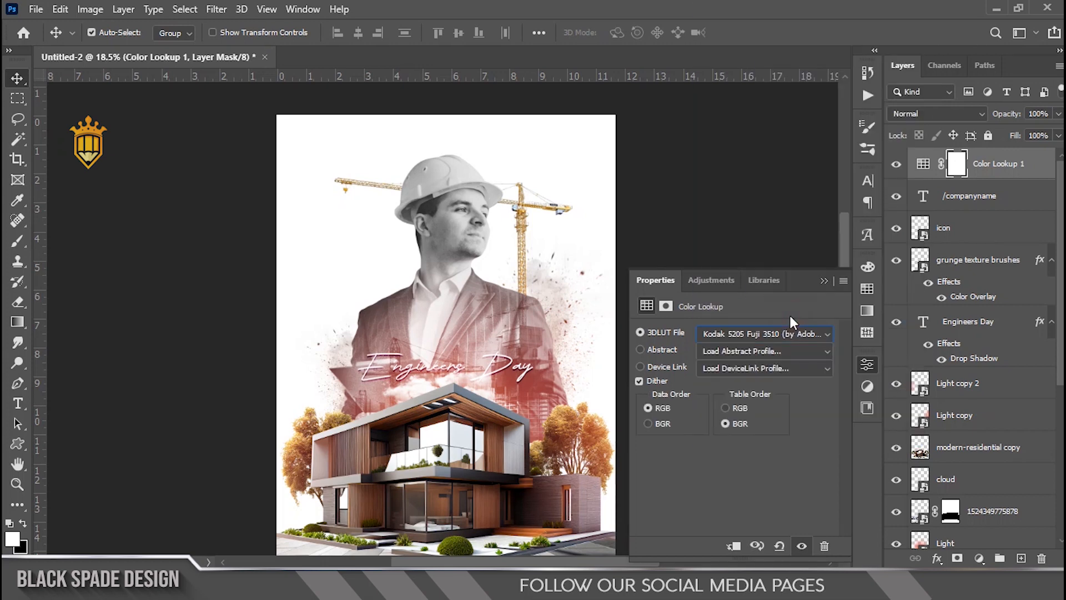
Compare the poster without and with the Color Lookup grade, and set that adjustment layer's opacity to 50%.
click(897, 166)
click(898, 168)
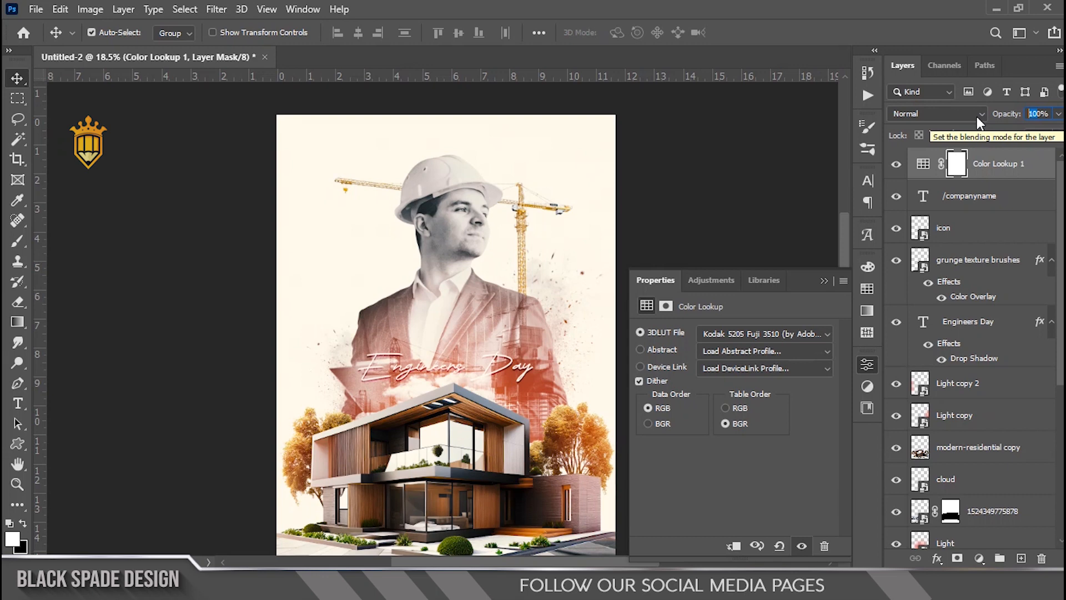
key(5)
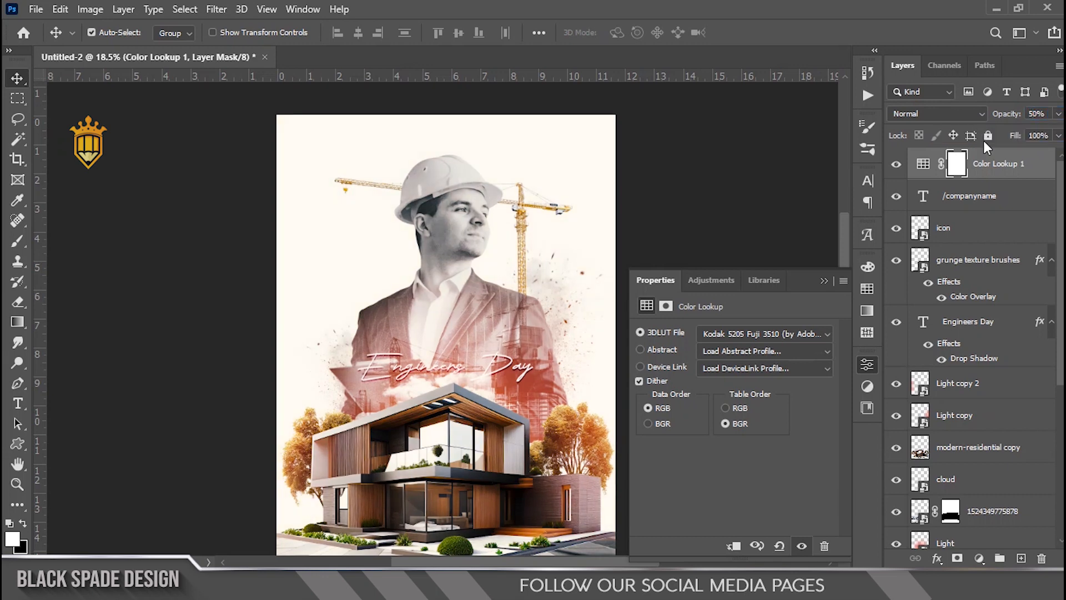
click(998, 195)
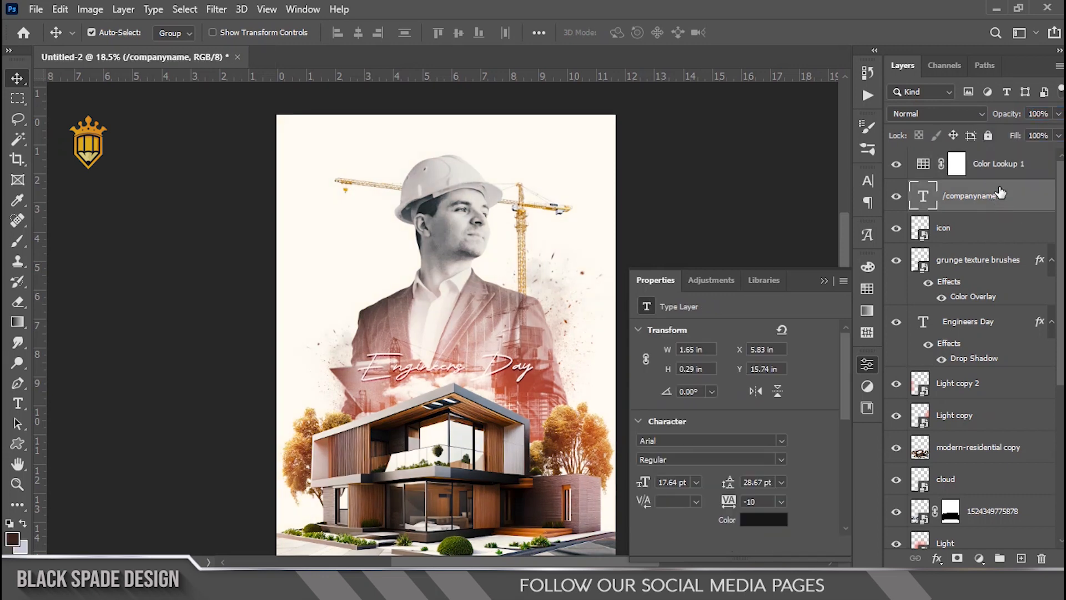
click(824, 281)
Examine the graded poster in detail and as a whole, comparing it with the Color Lookup layer hidden and shown.
key(ctrl+0)
scroll(456, 420, up, 6)
drag(456, 433, 506, 479)
drag(522, 99, 504, 285)
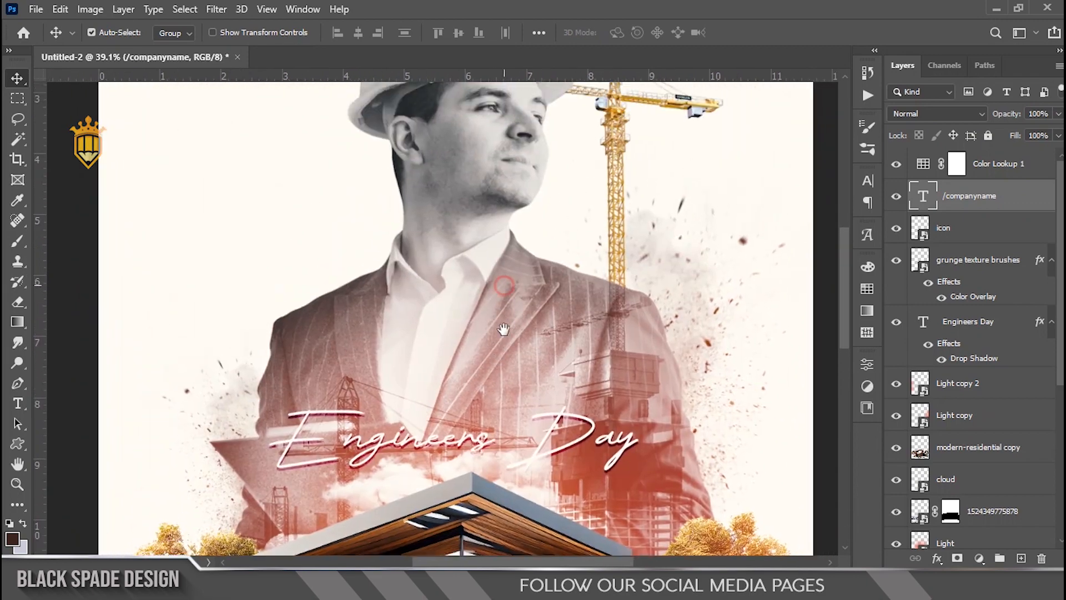
scroll(503, 351, down, 5)
click(896, 165)
click(897, 165)
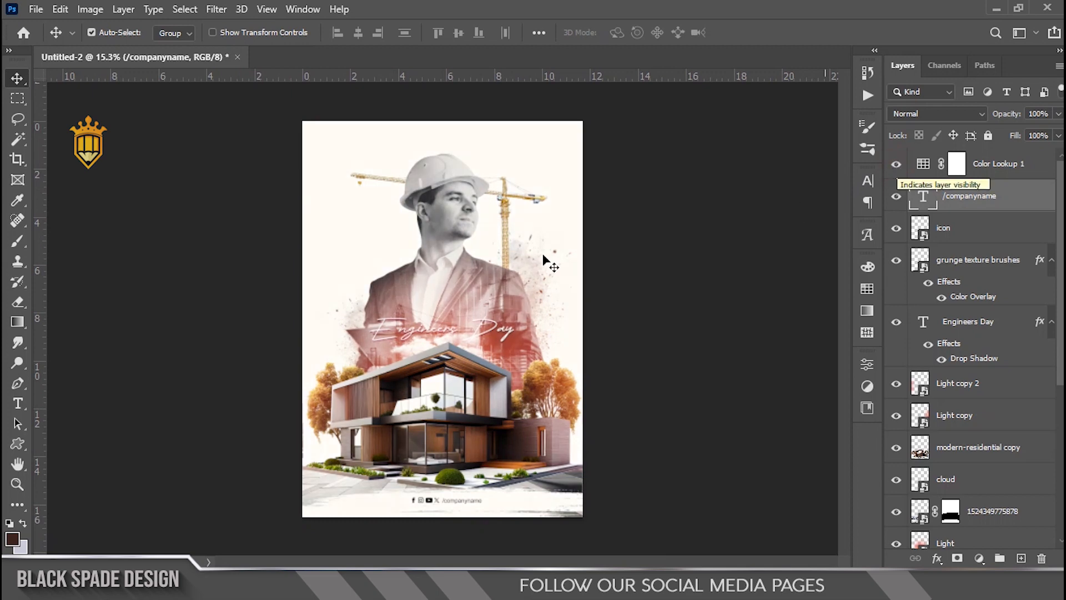
scroll(544, 258, up, 1)
key(z)
right_click(634, 211)
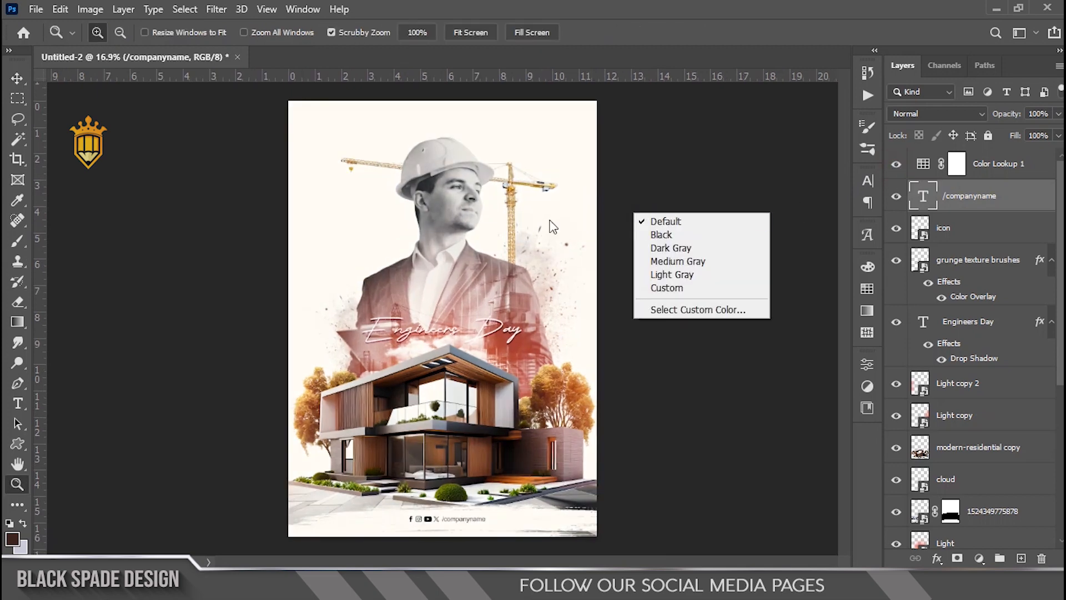
right_click(523, 221)
click(561, 229)
key(v)
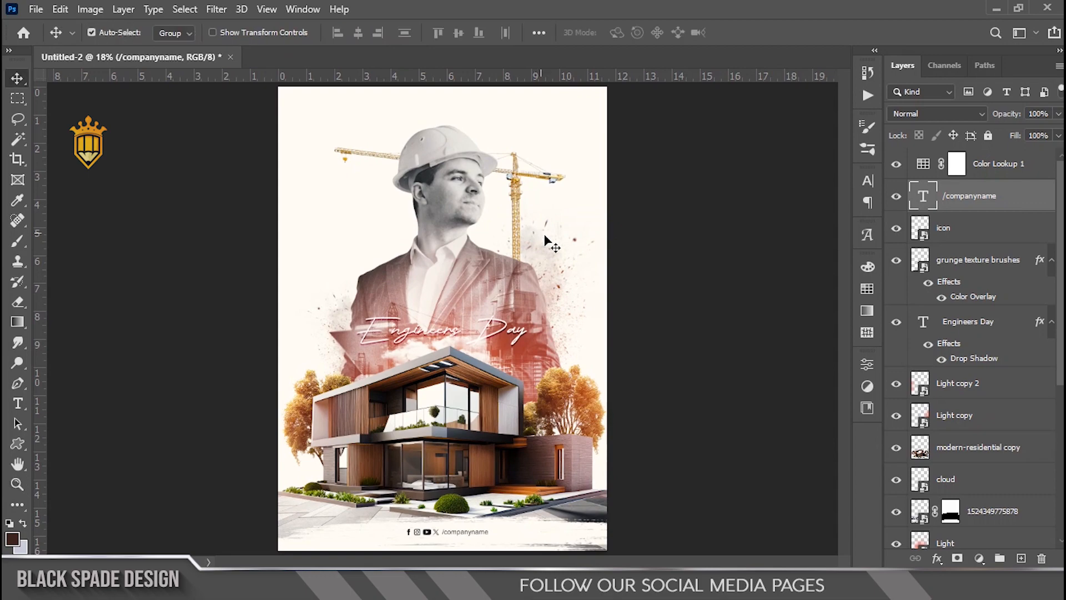